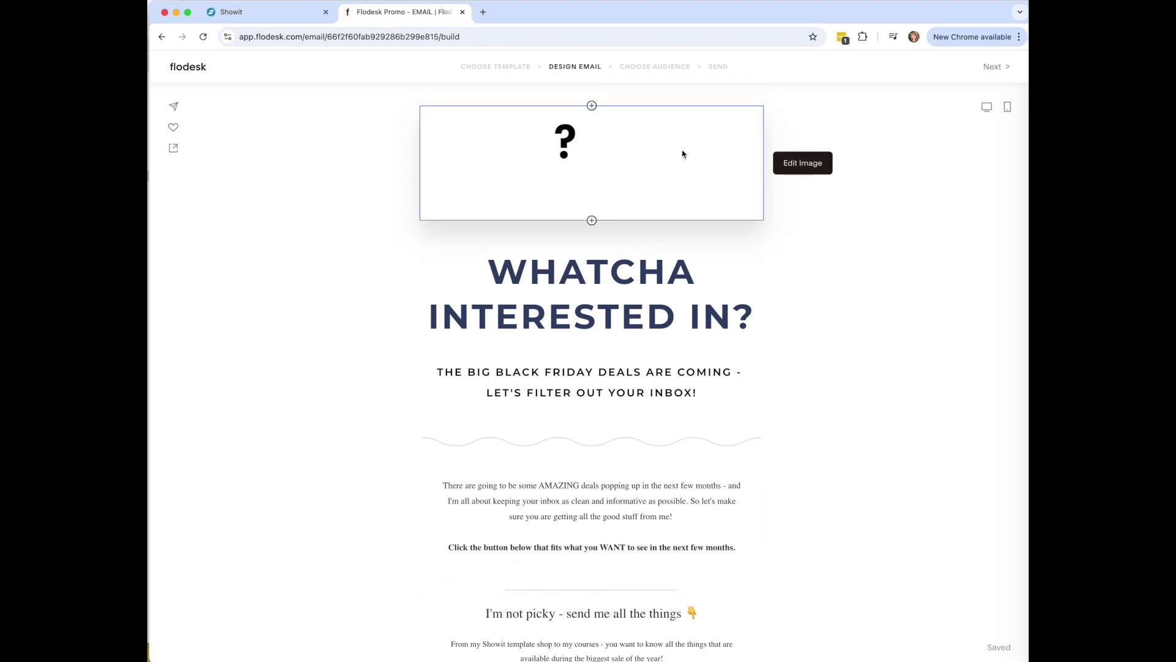
- Review the promo email and examine the link URL and segment action of the ALL THE THINGS button
scroll(811, 430, "down", 3)
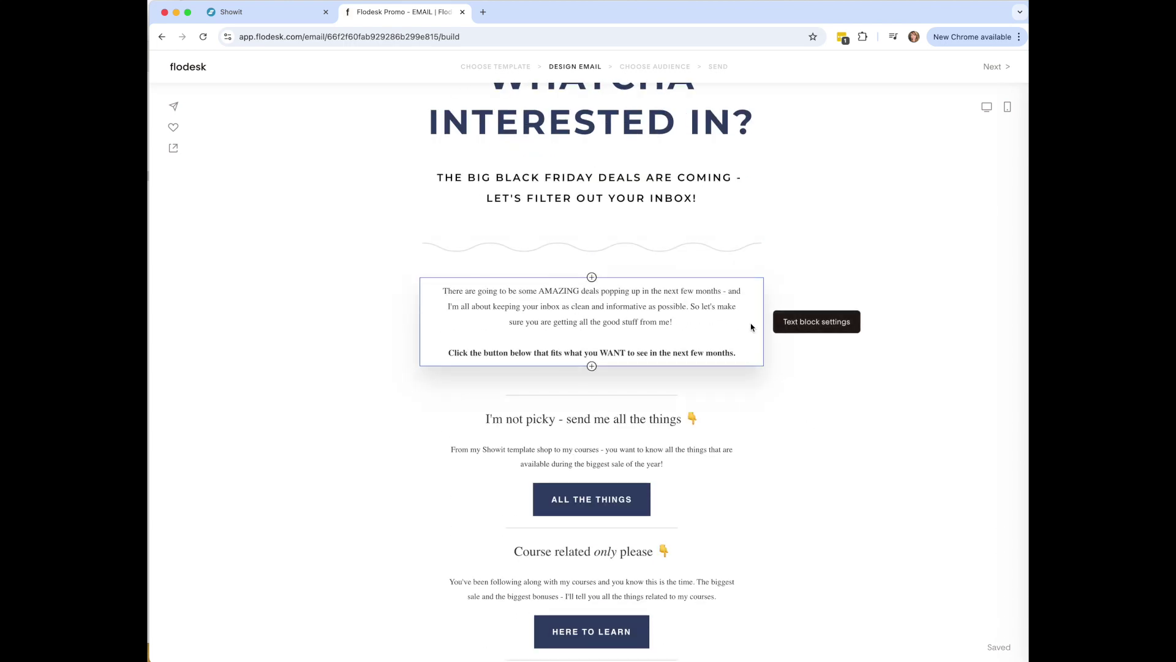
scroll(801, 386, "down", 3)
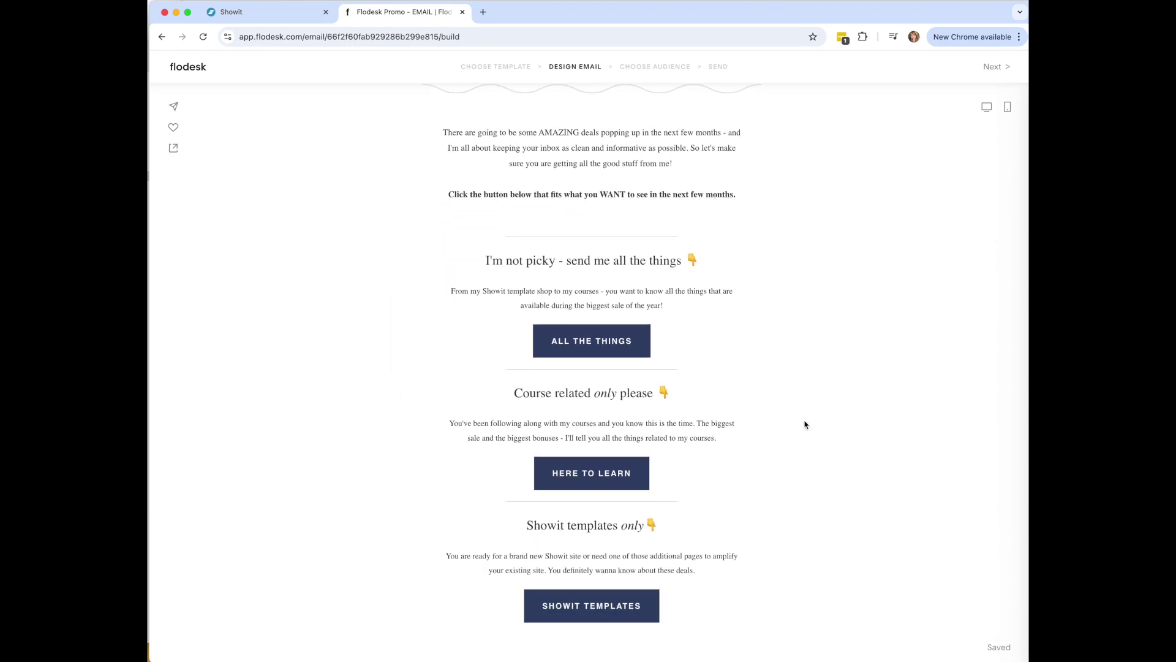
scroll(784, 380, "down", 1)
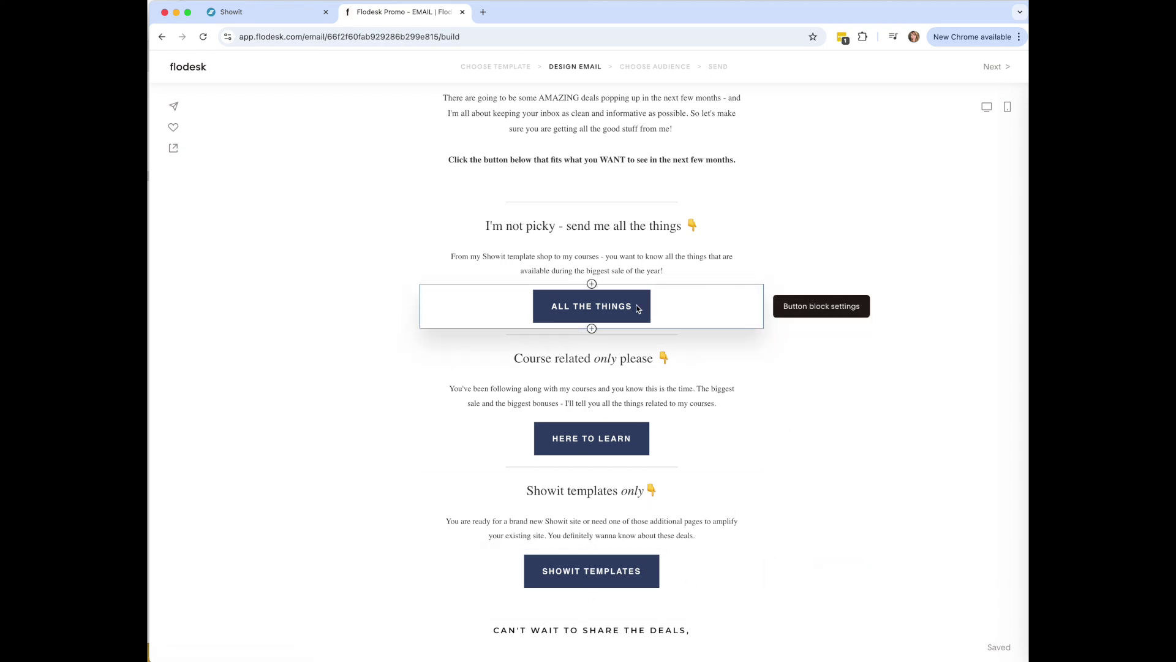
left_click(671, 303)
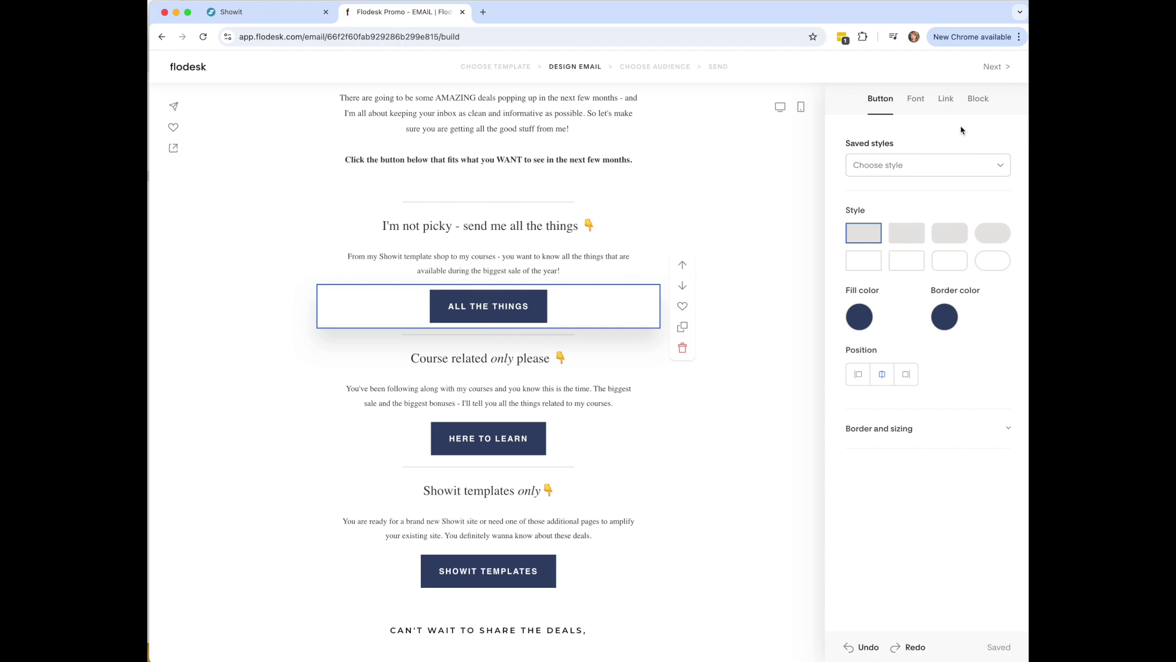
left_click(946, 100)
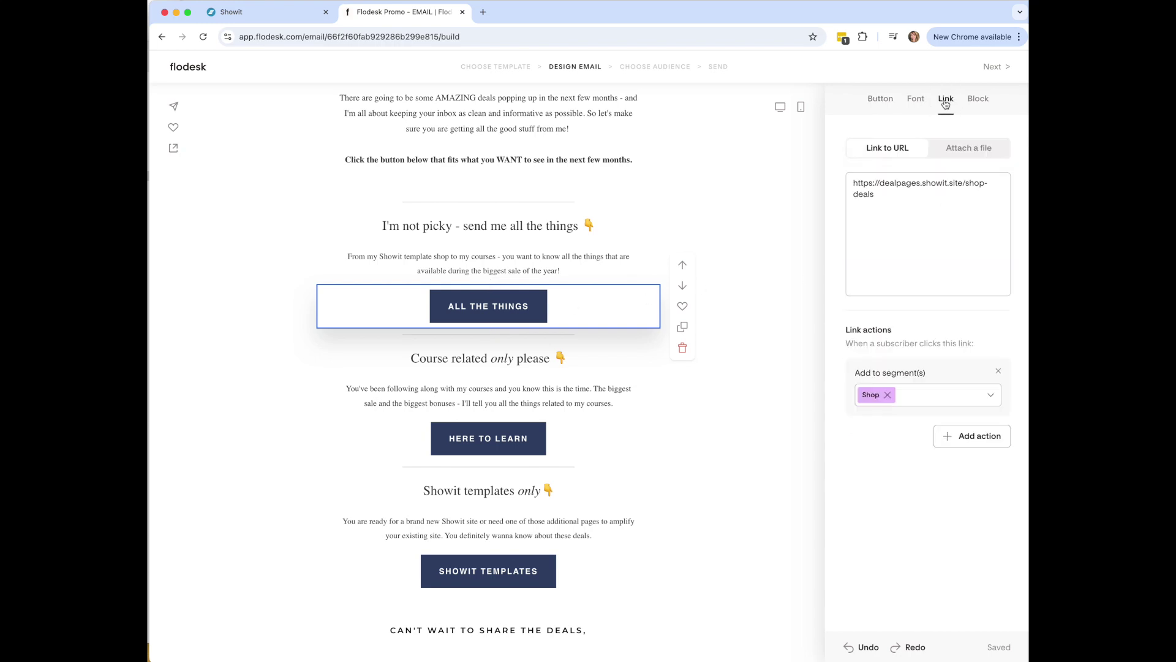
triple_click(846, 332)
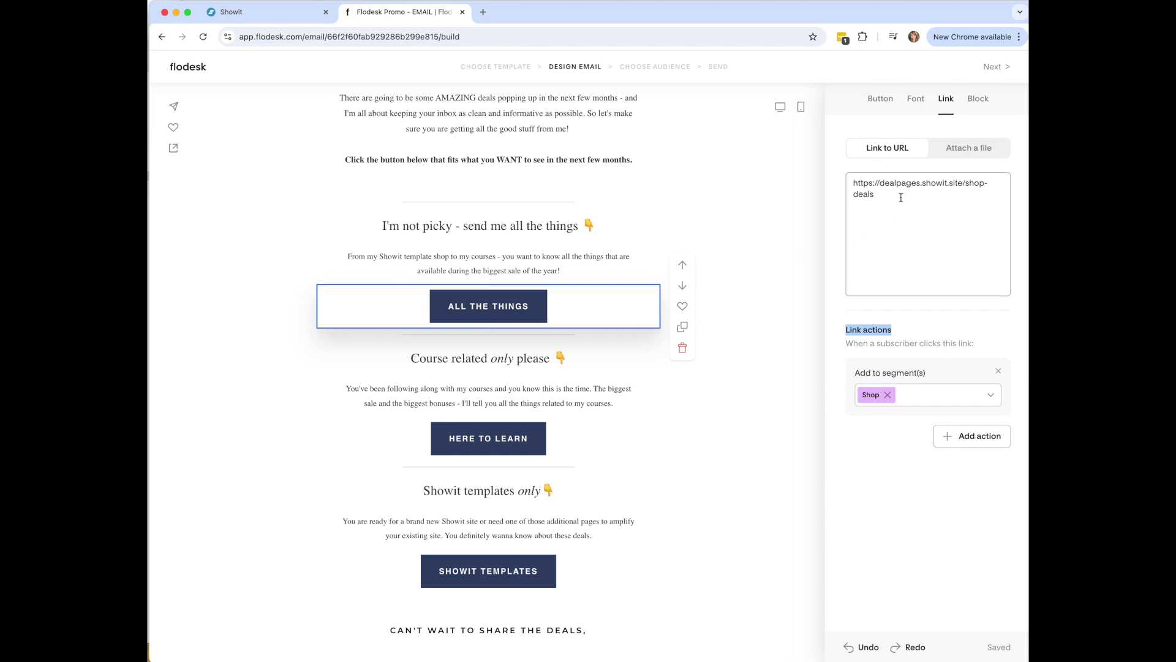
left_click_drag(890, 197, 854, 180)
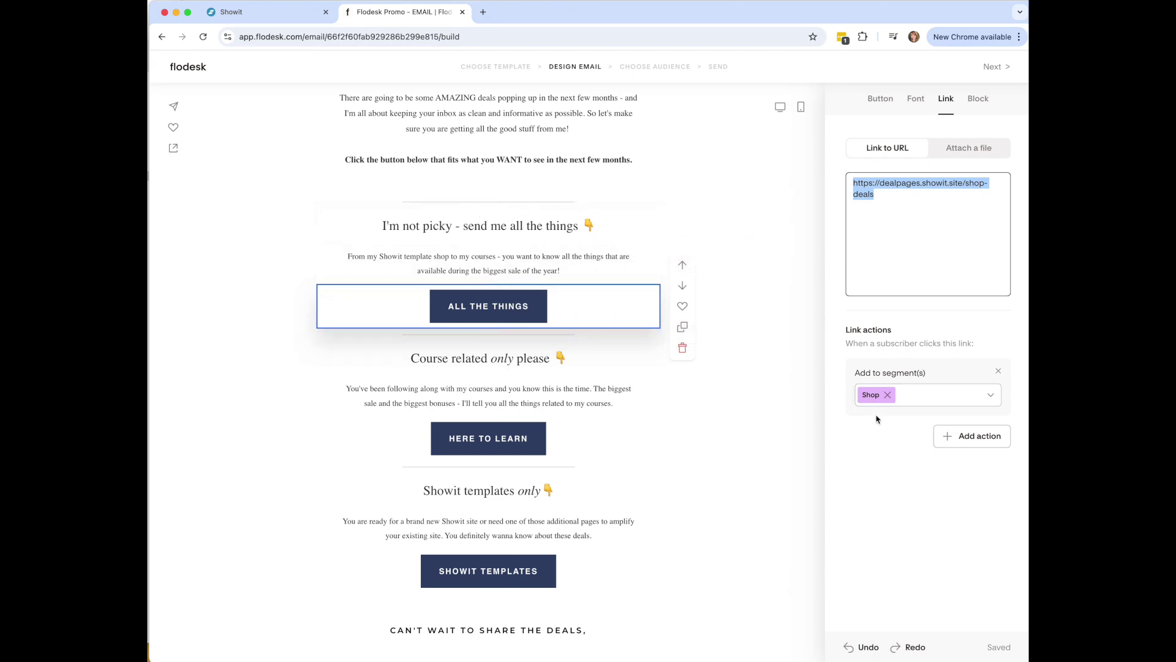
- Examine the link URL and segment action assigned to the HERE TO LEARN button
left_click(510, 440)
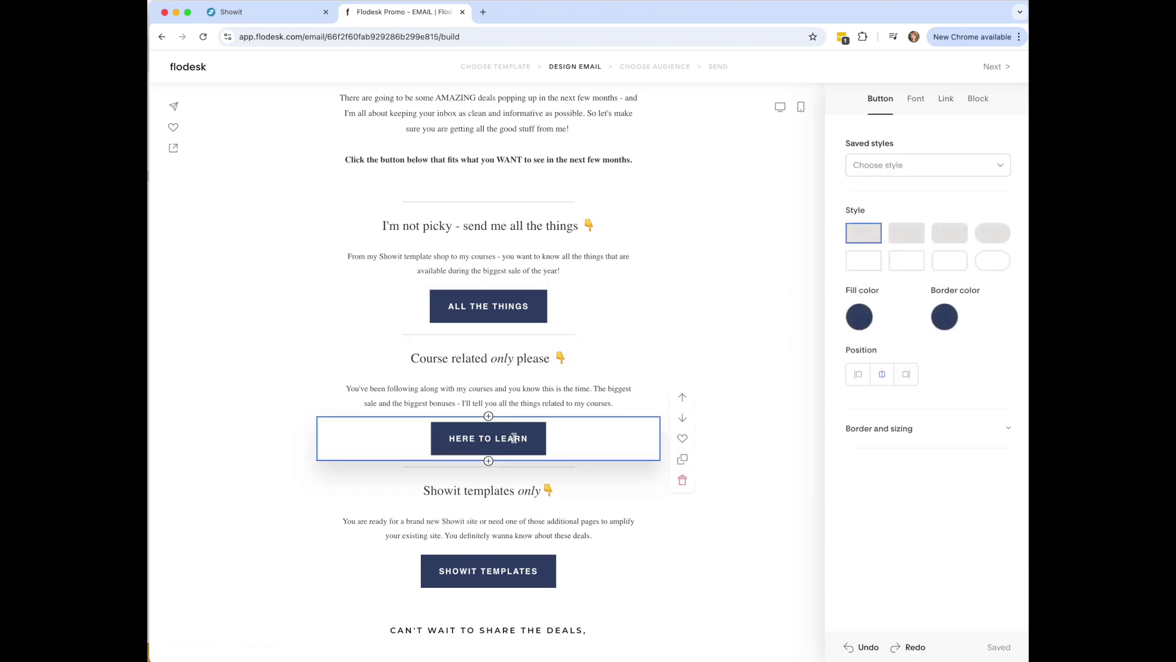
left_click(951, 104)
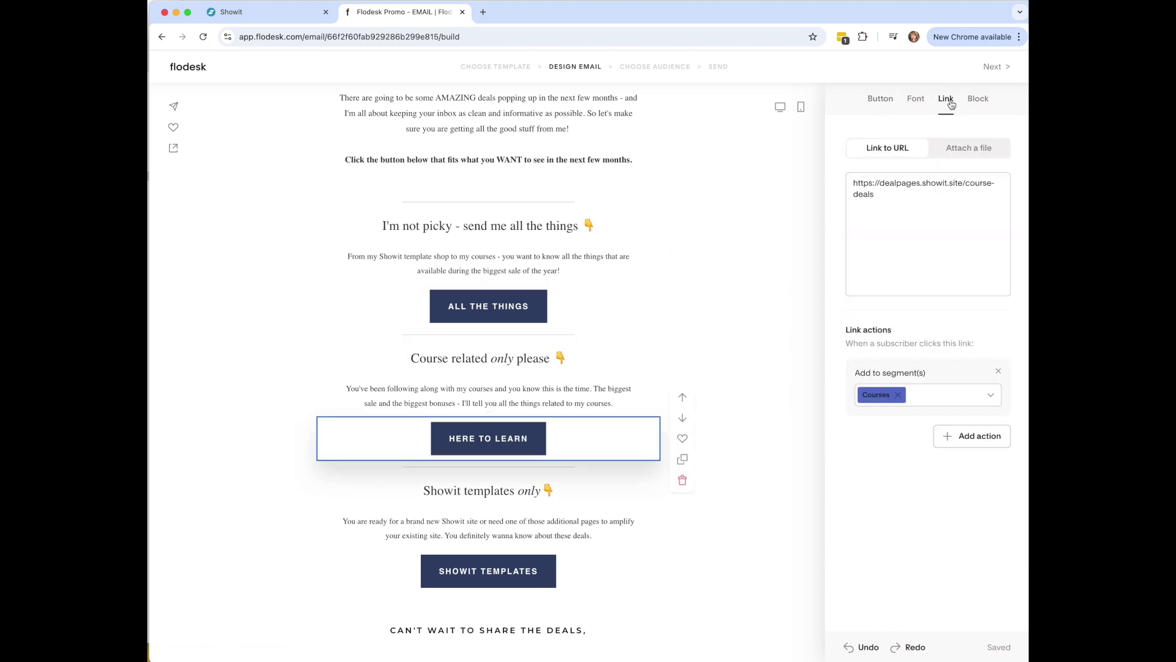
left_click_drag(912, 201, 828, 174)
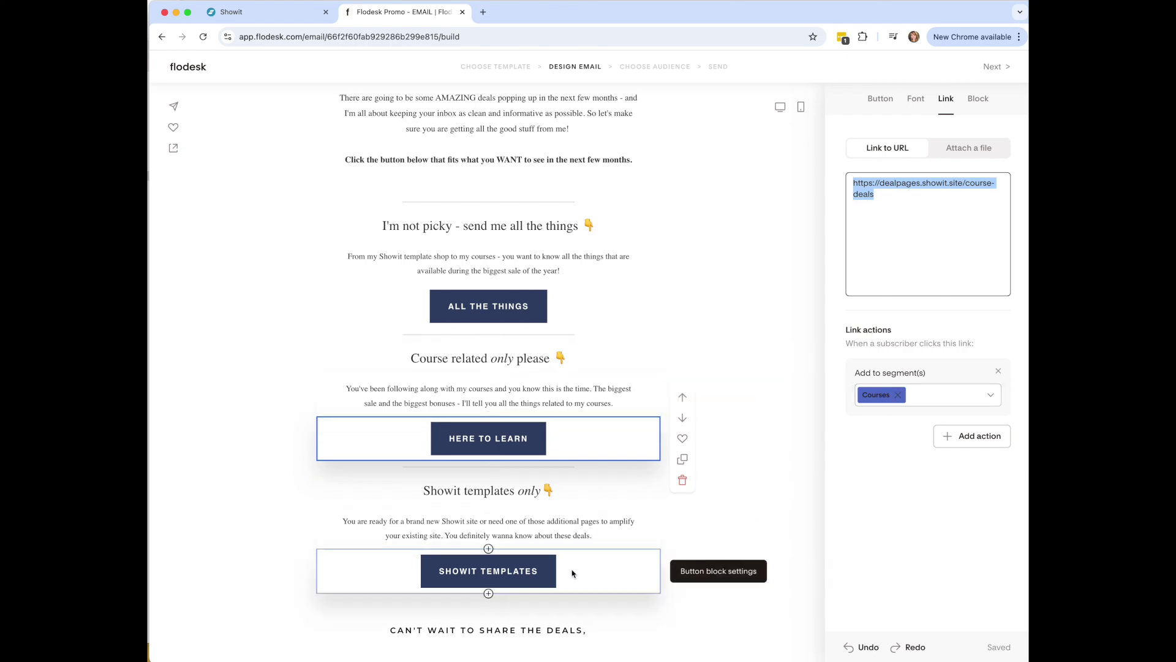
- Examine the link URL and segment action assigned to the SHOWIT TEMPLATES button
left_click(518, 574)
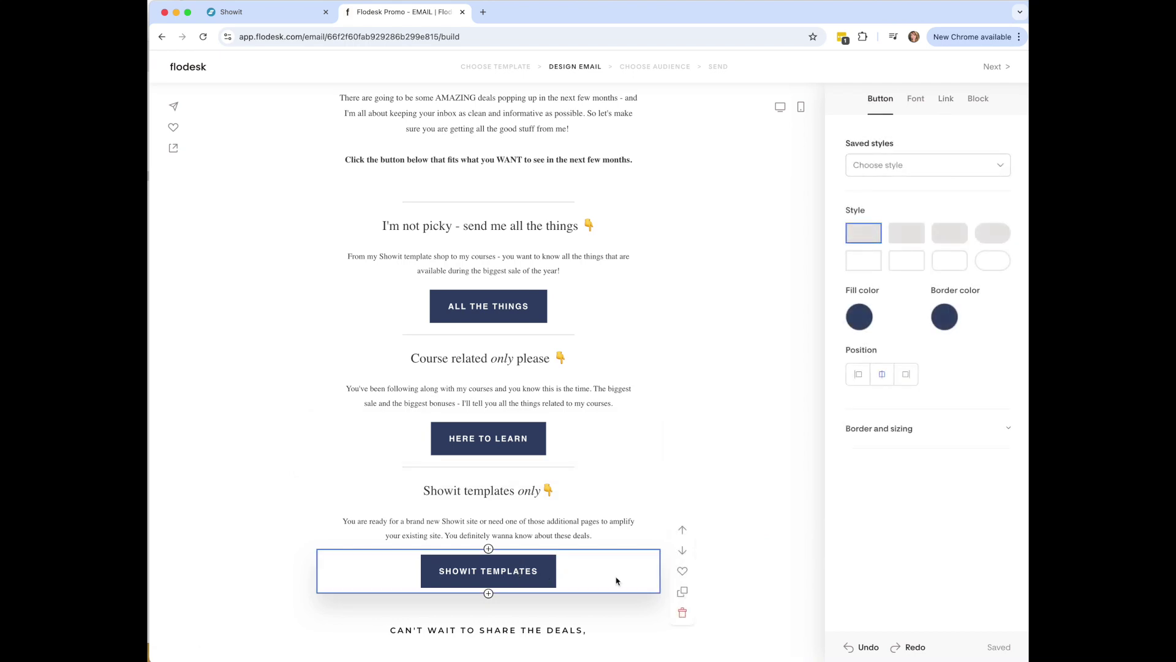
left_click(948, 103)
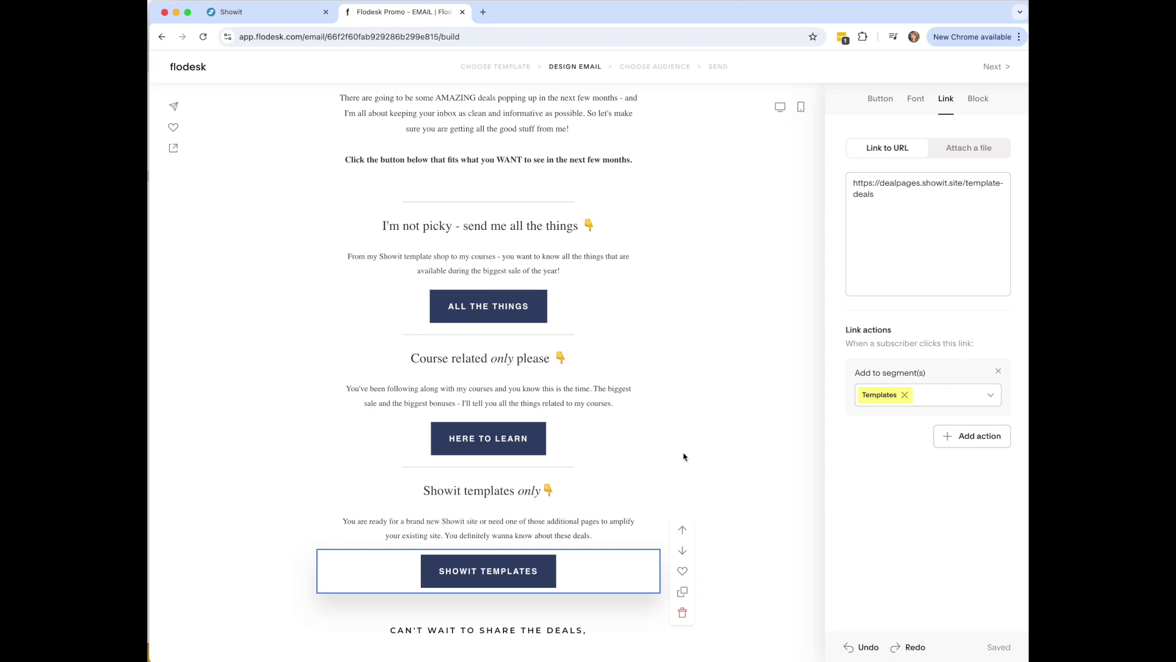
scroll(699, 367, "down", 4)
scroll(638, 337, "up", 6)
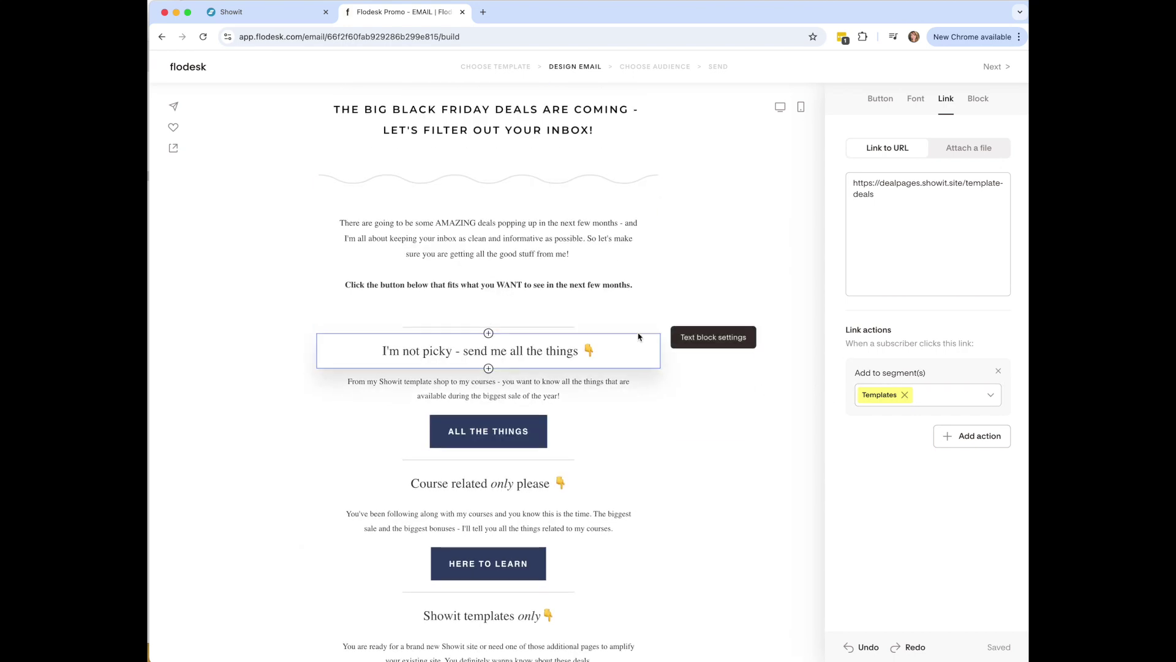
scroll(637, 336, "down", 3)
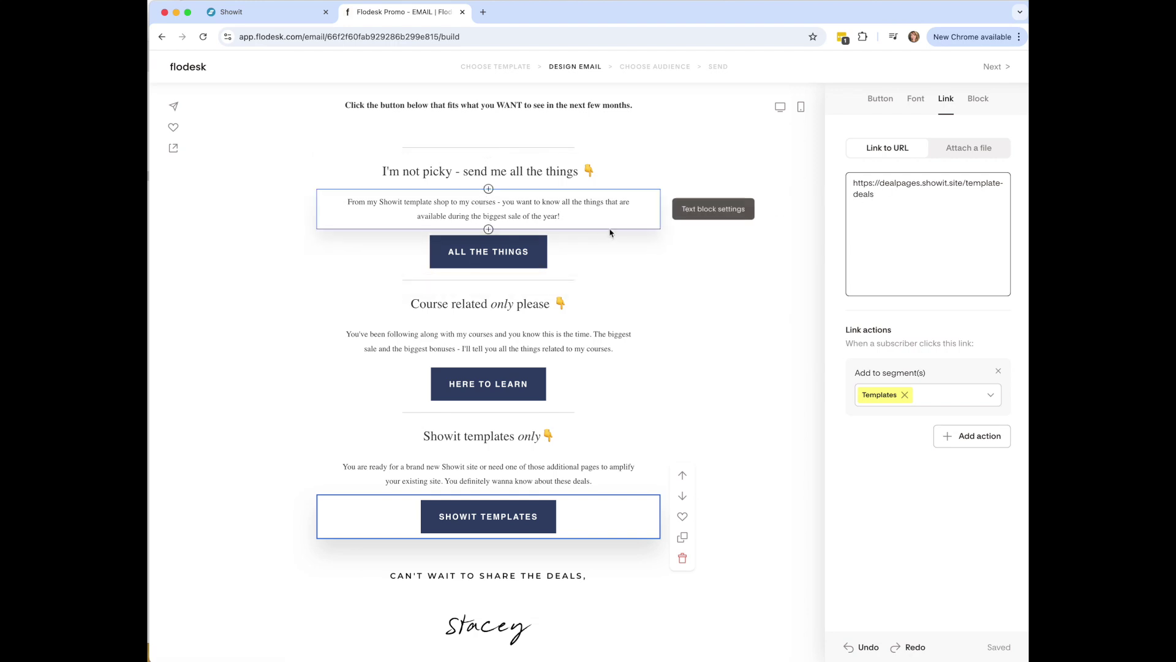
triple_click(903, 195)
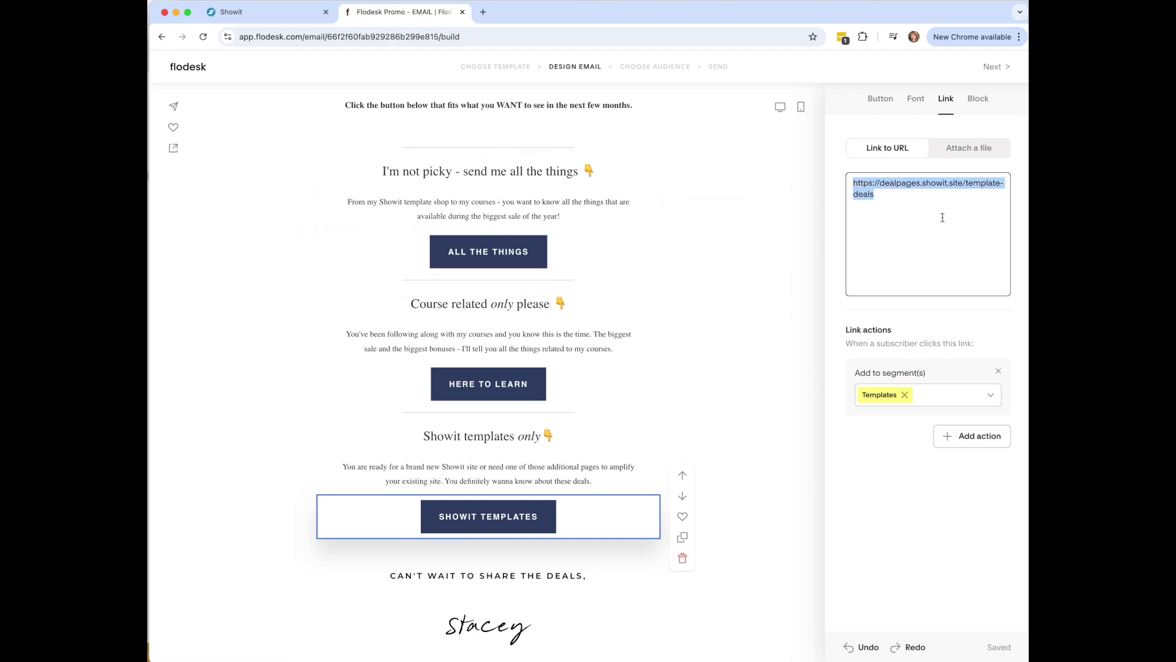
left_click(942, 218)
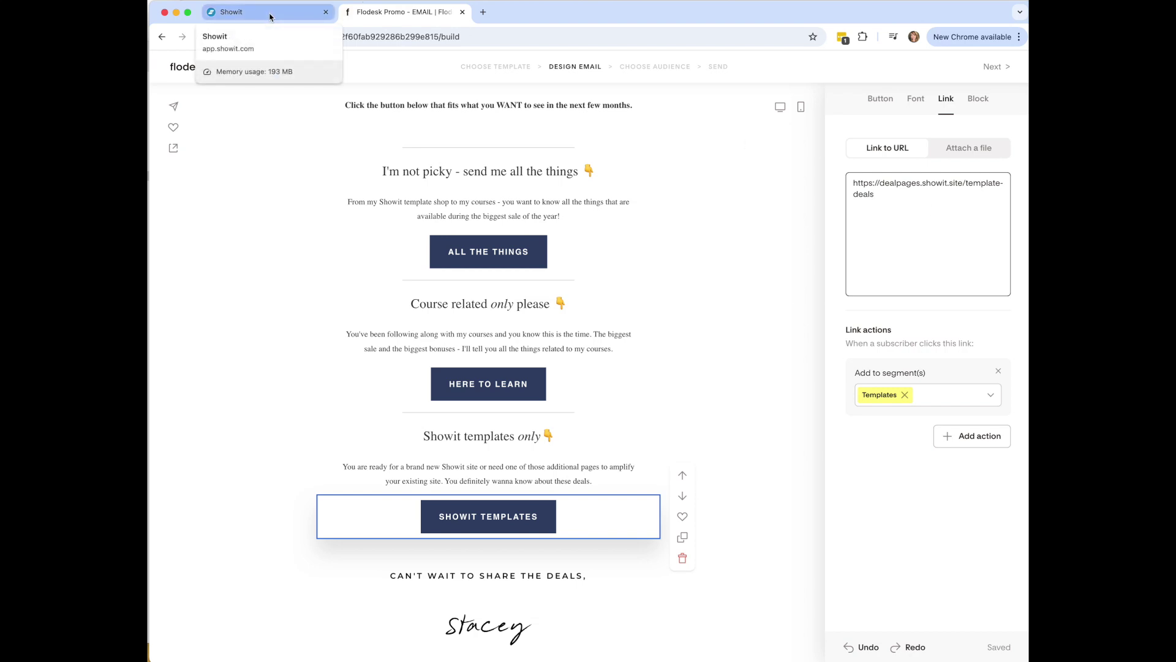
- Switch to Showit, show the site's page list and inspect the full Shop Deals page in desktop view
left_click(223, 12)
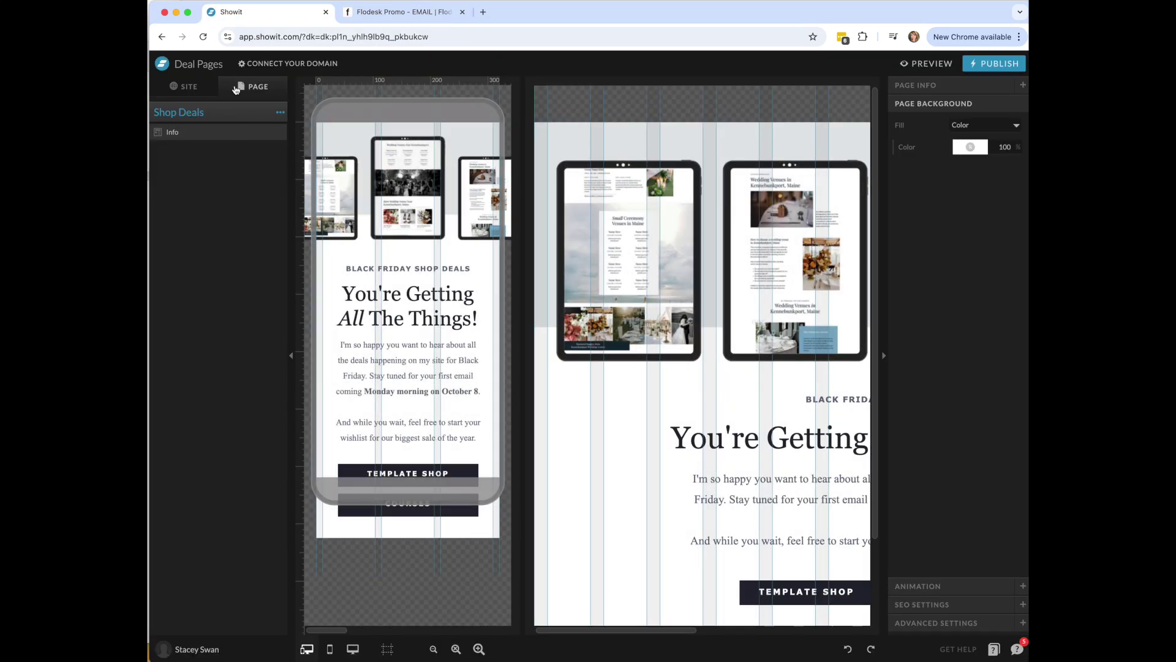
left_click(184, 86)
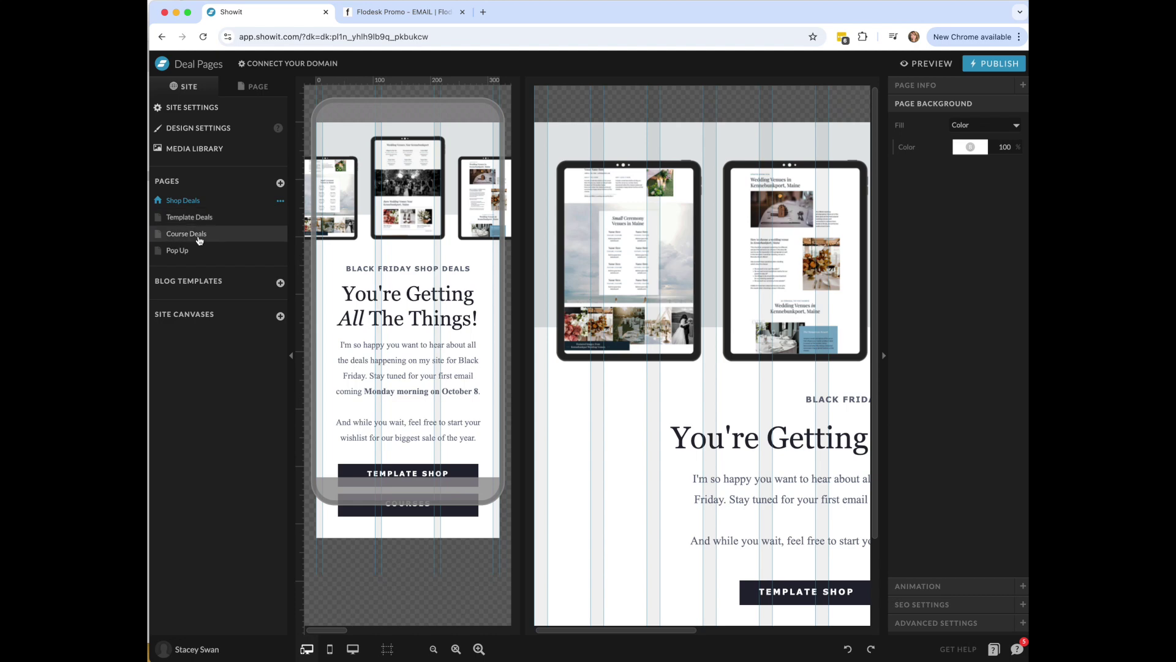
left_click(353, 649)
left_click(433, 649)
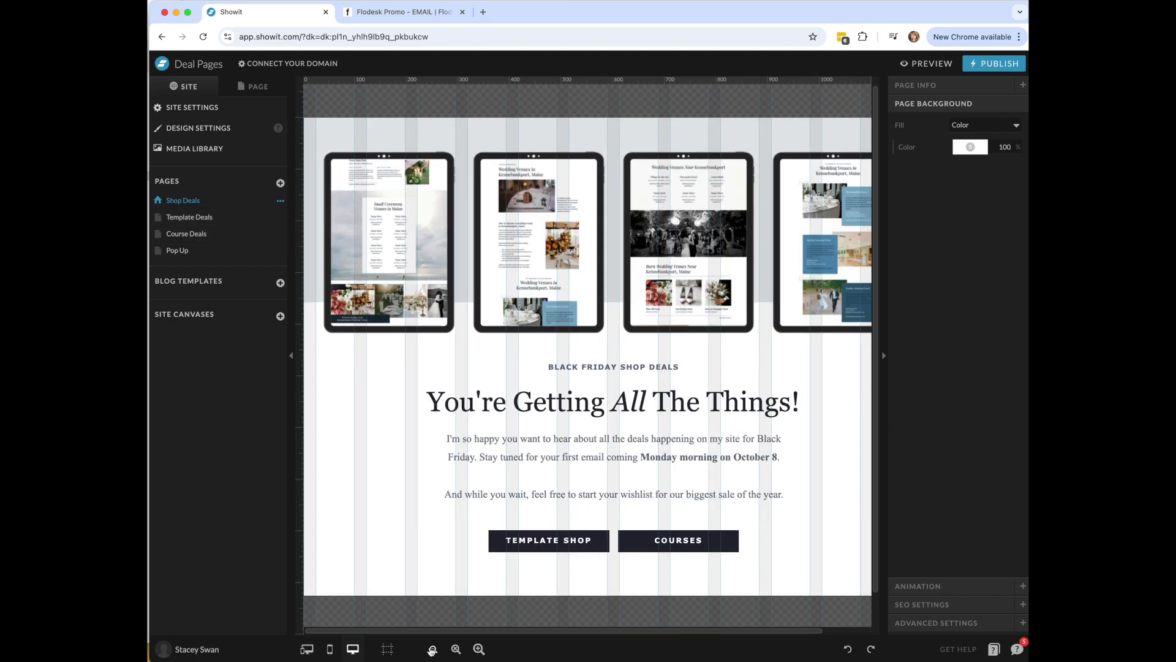
left_click(432, 649)
left_click(759, 472)
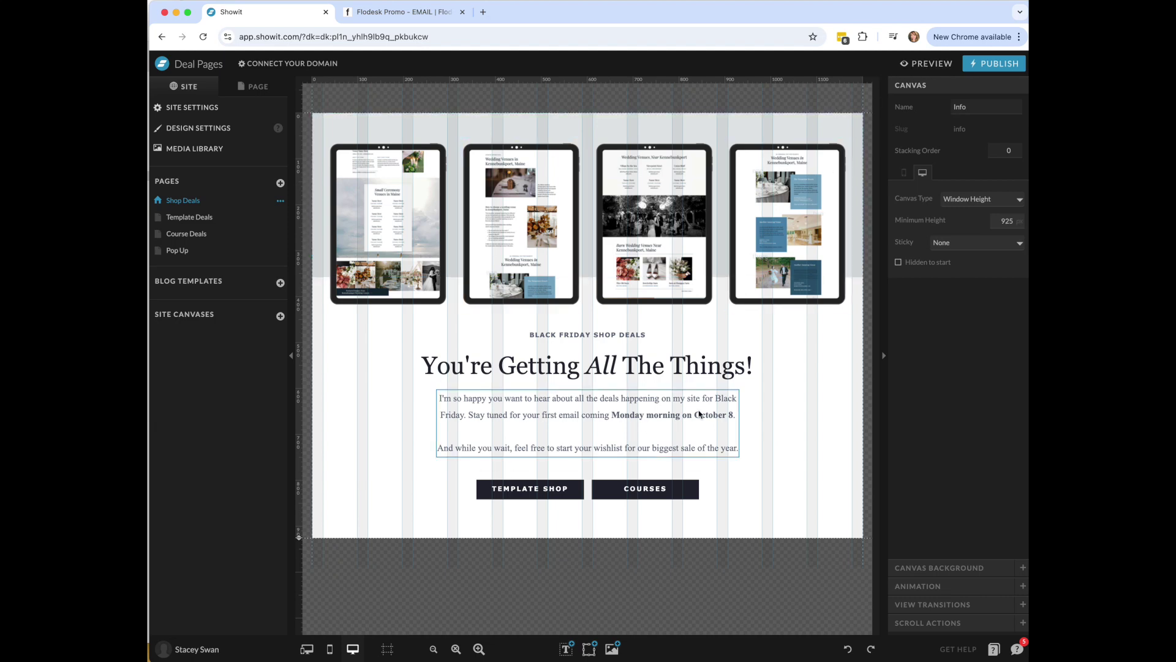
- Return to the Flodesk email and send a test of it to the preset recipient
left_click(406, 12)
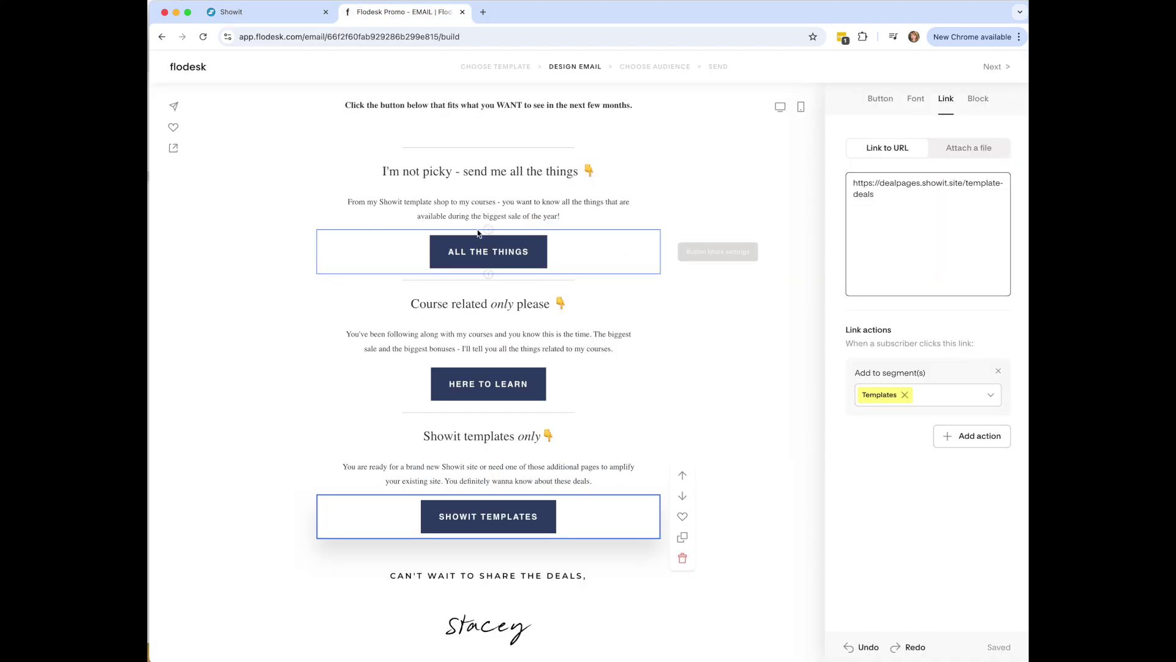
left_click(174, 107)
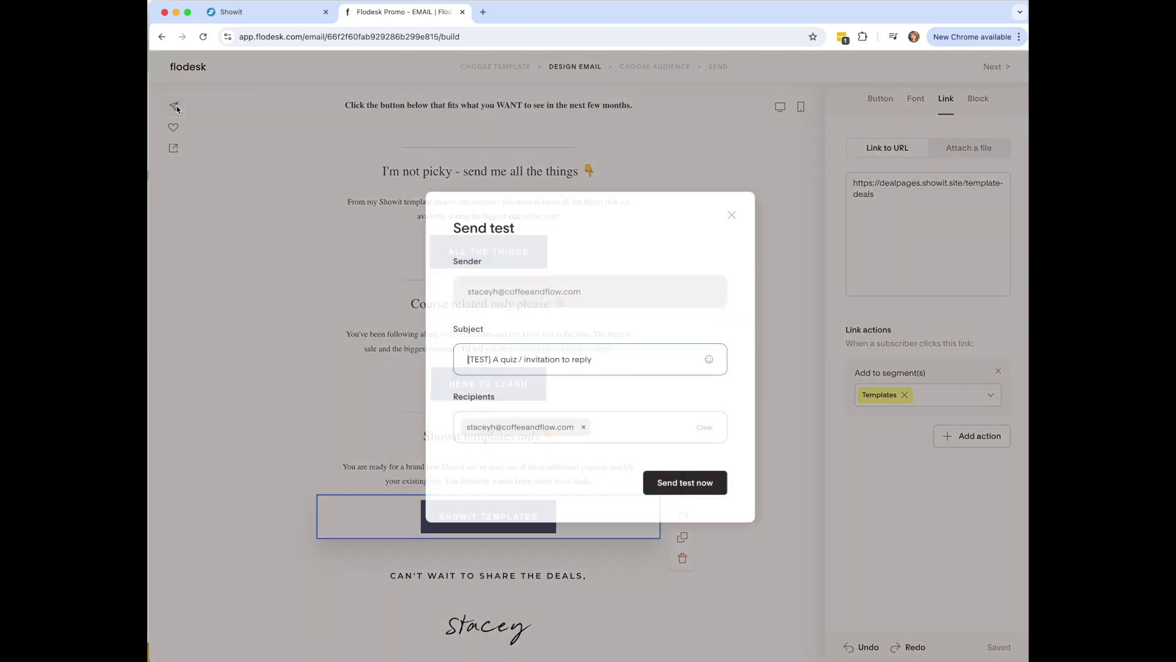
left_click(683, 482)
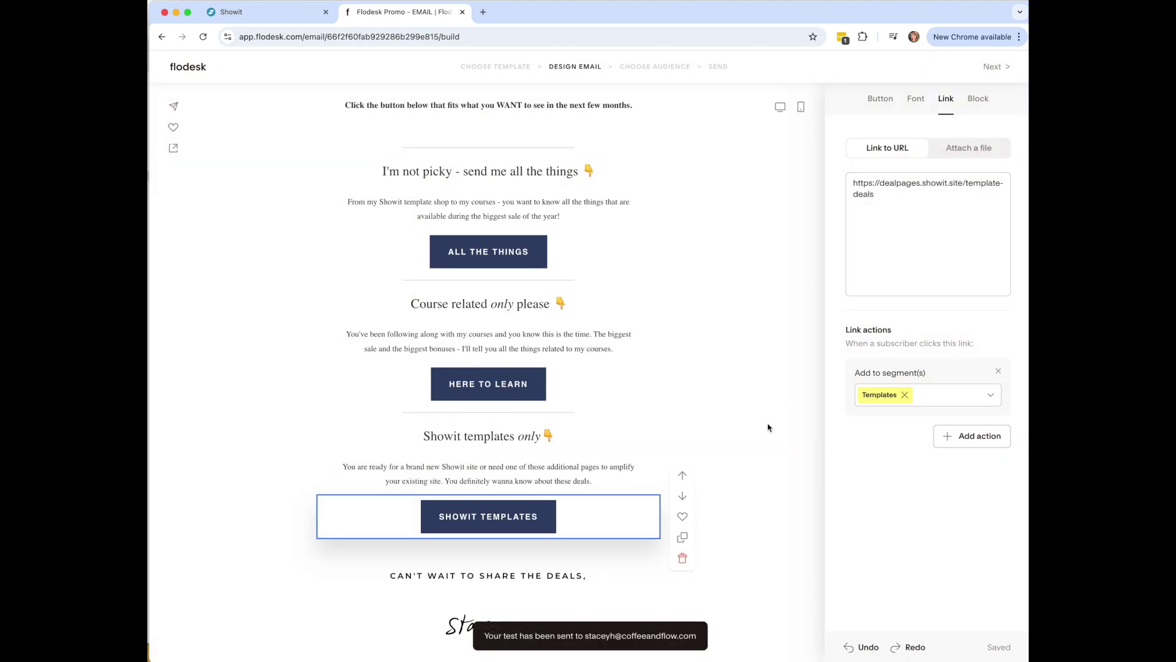
left_click(768, 428)
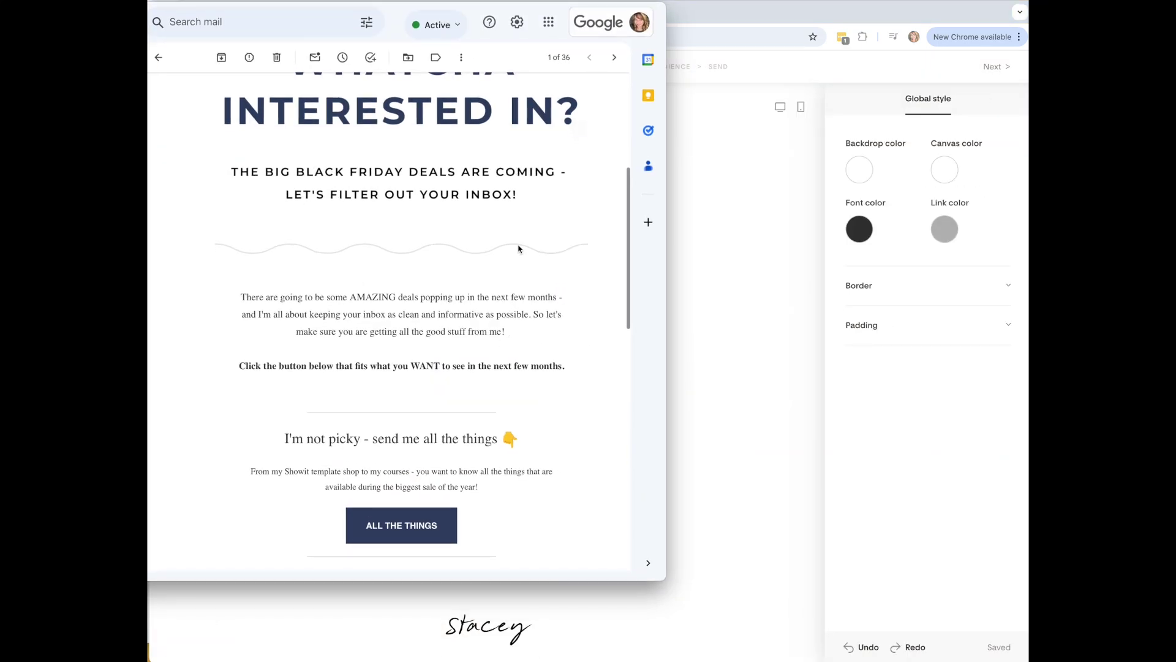
- Review the received test email in Gmail and inspect the course deals page with its first-email date
scroll(518, 248, "up", 5)
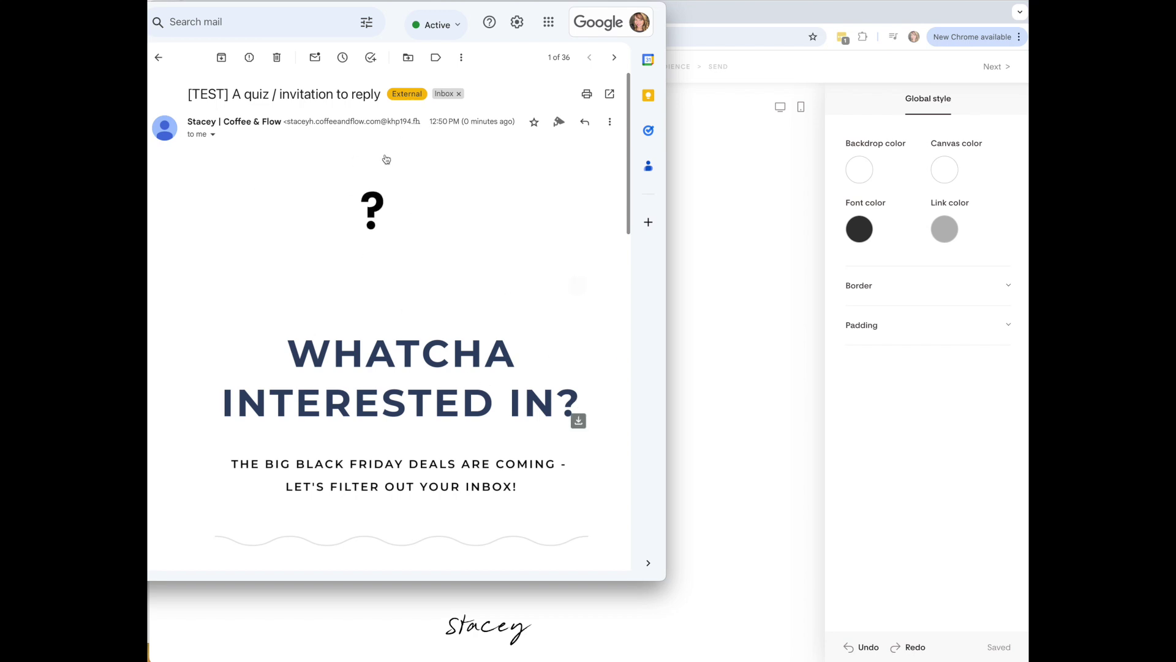
scroll(553, 297, "down", 10)
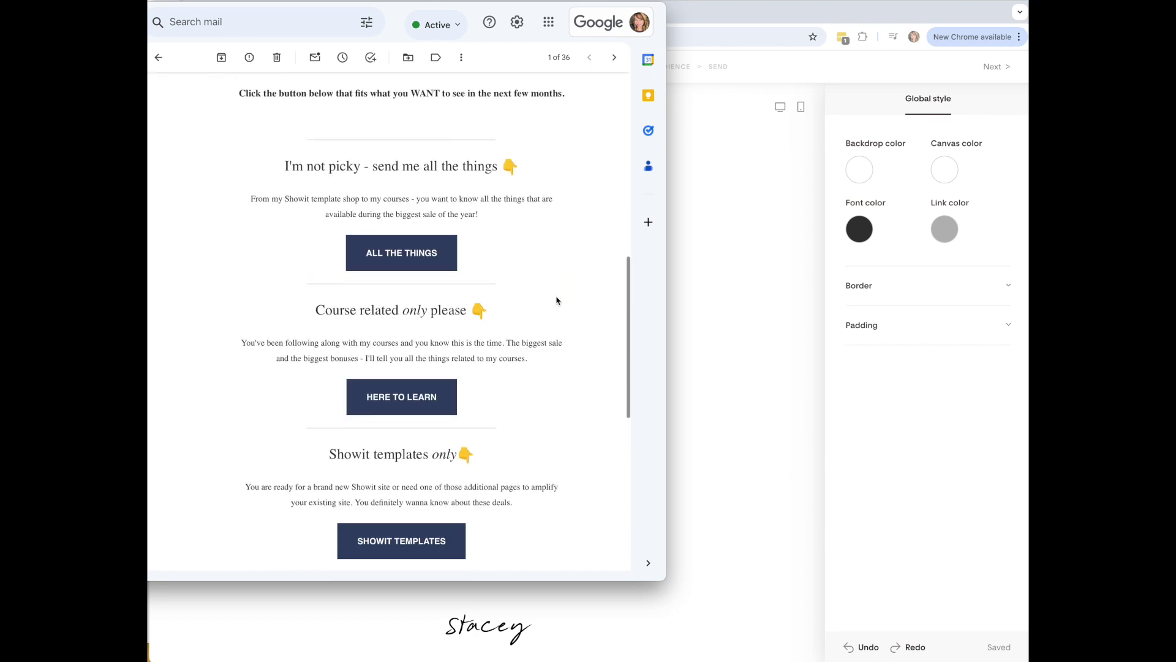
scroll(556, 301, "down", 3)
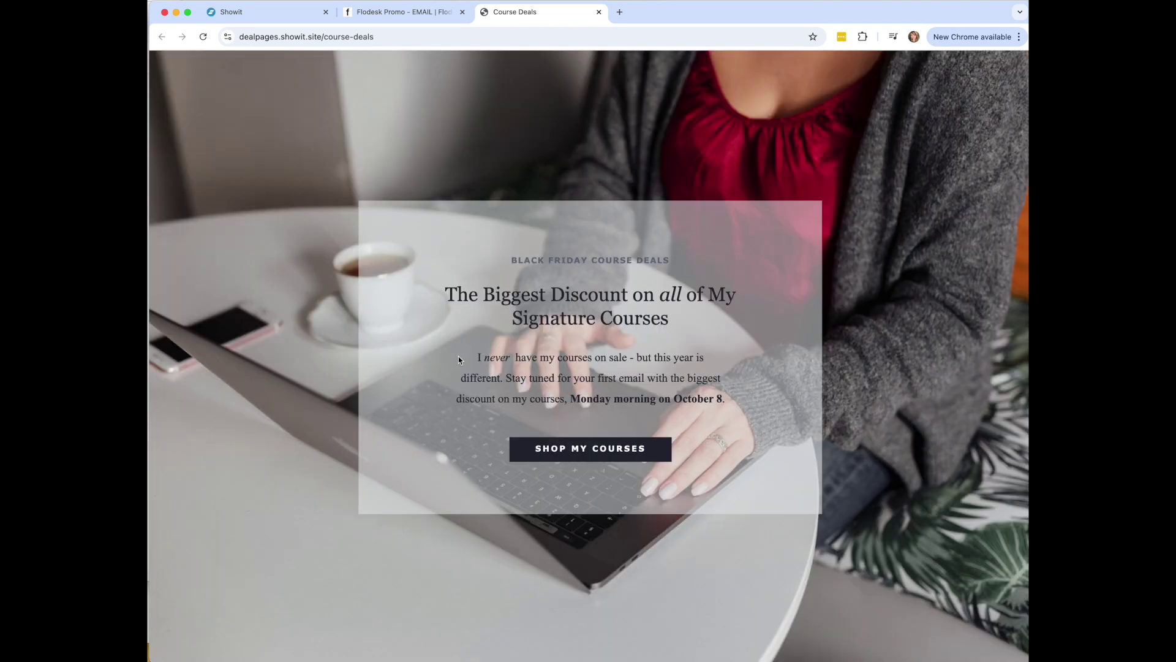
left_click_drag(571, 397, 723, 401)
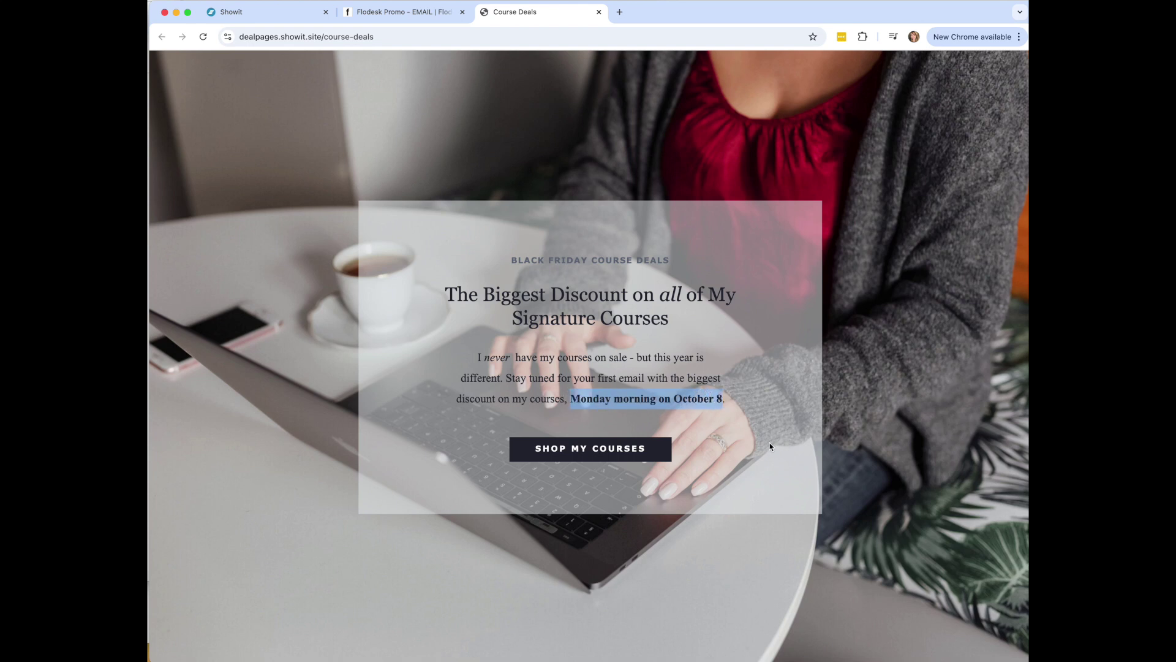
left_click(722, 428)
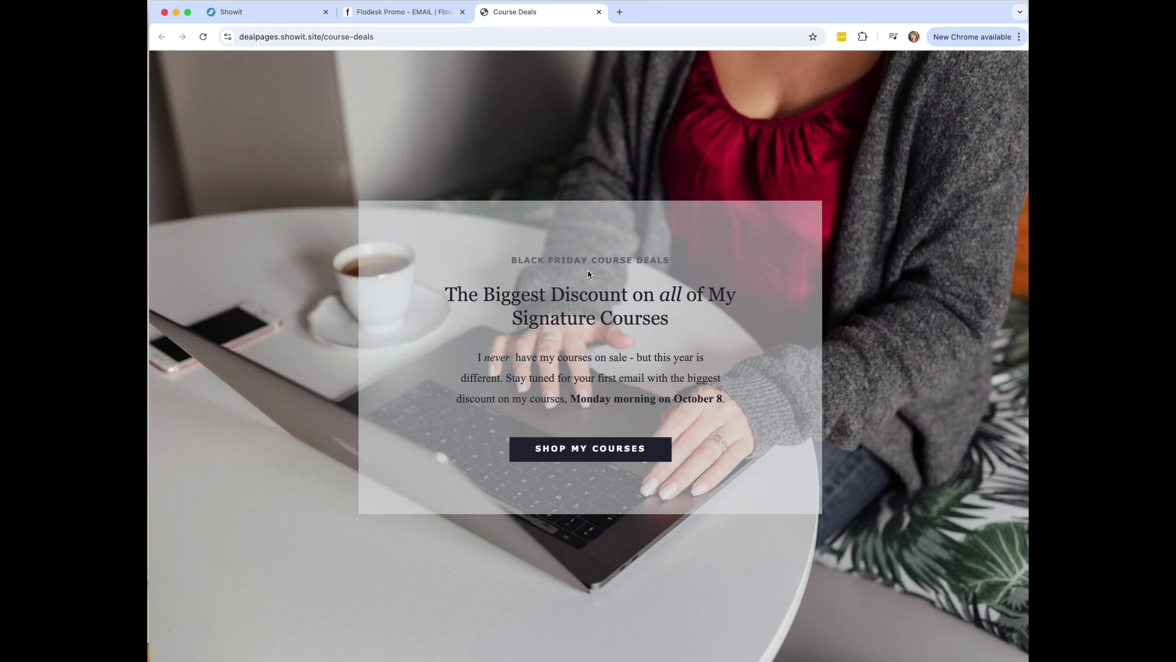
- Switch back to Flodesk, leave the email and create a new workflow from scratch named BF - Courses
key("ctrl+shift+Tab")
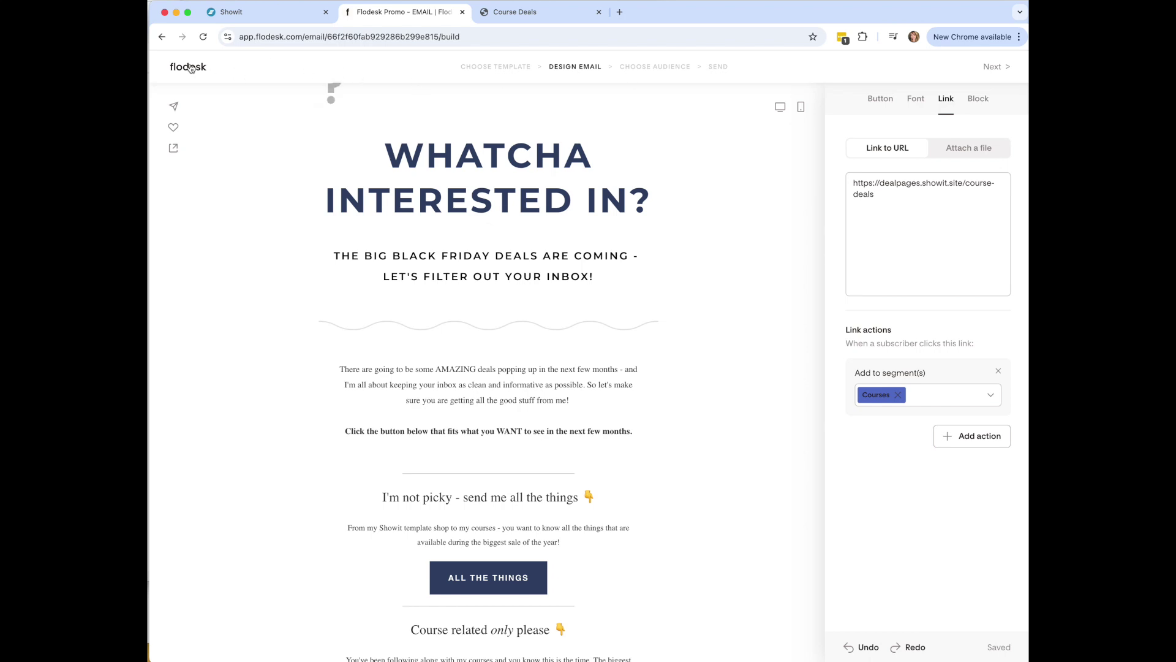
scroll(738, 563, "down", 5)
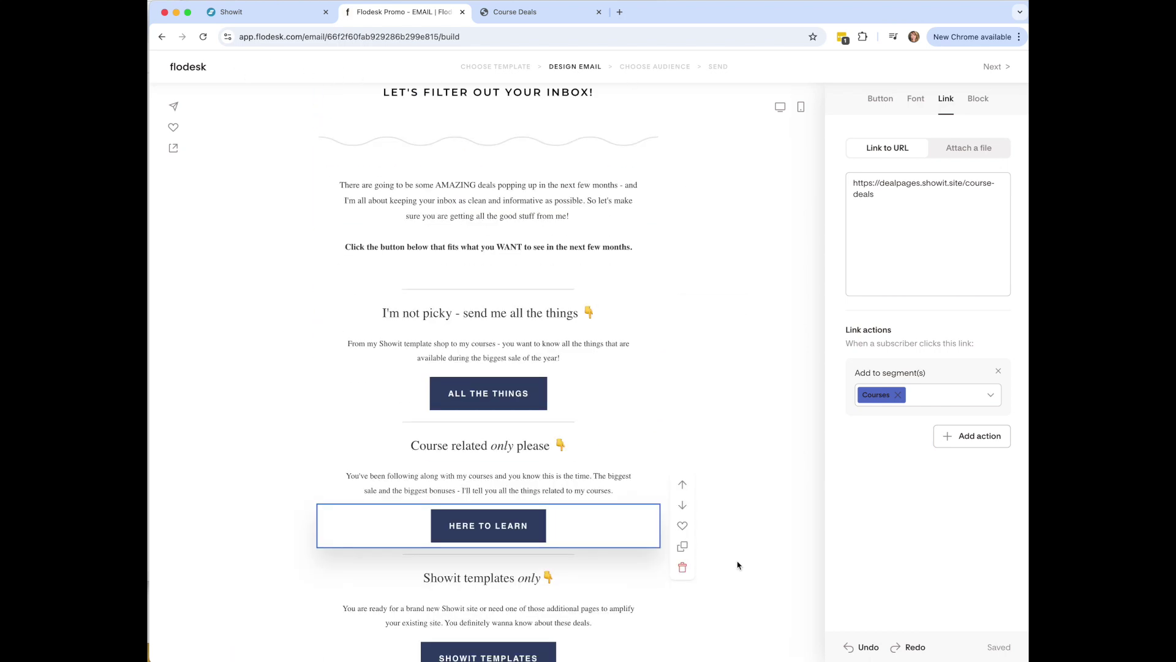
left_click(189, 68)
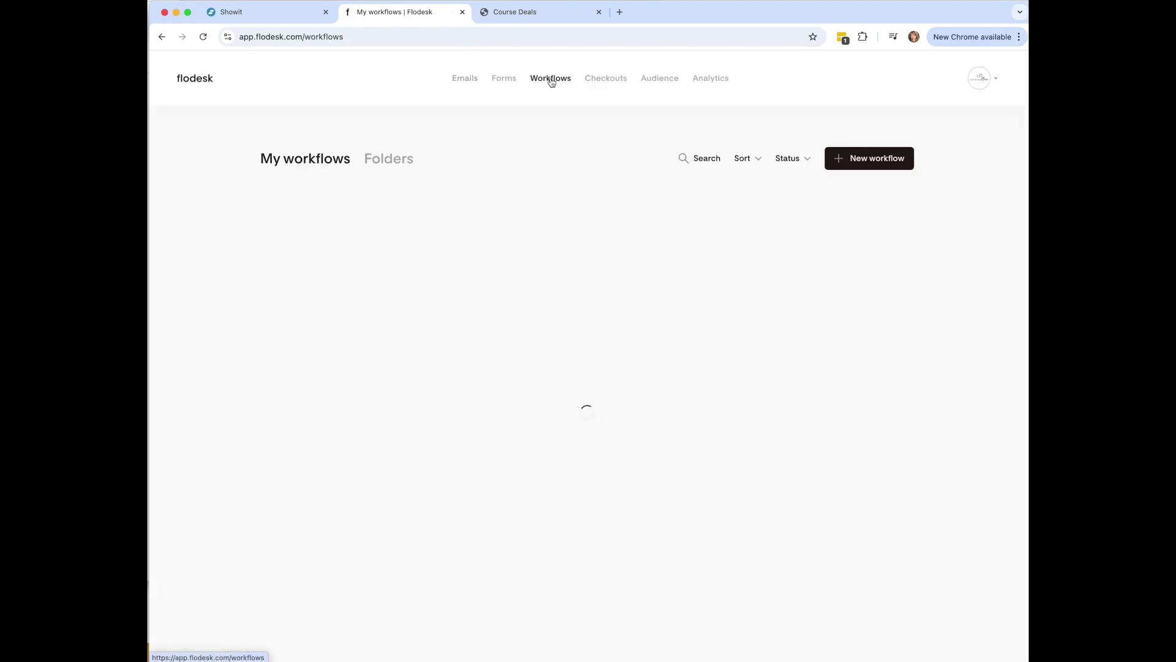
left_click(878, 161)
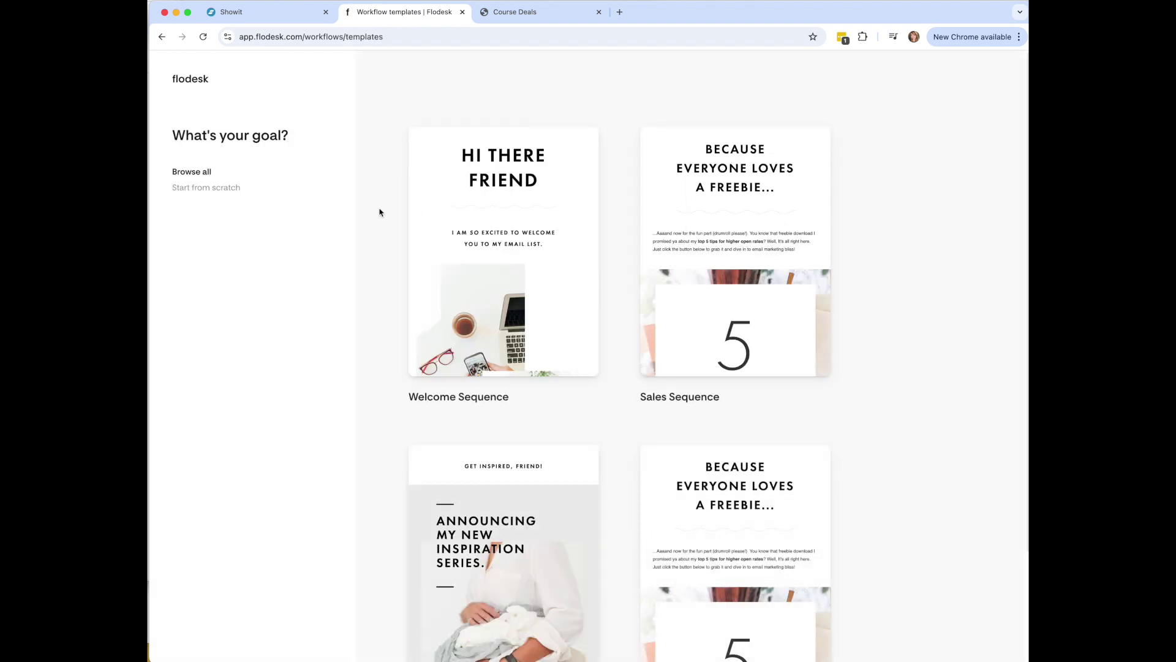
mouse_move(492, 174)
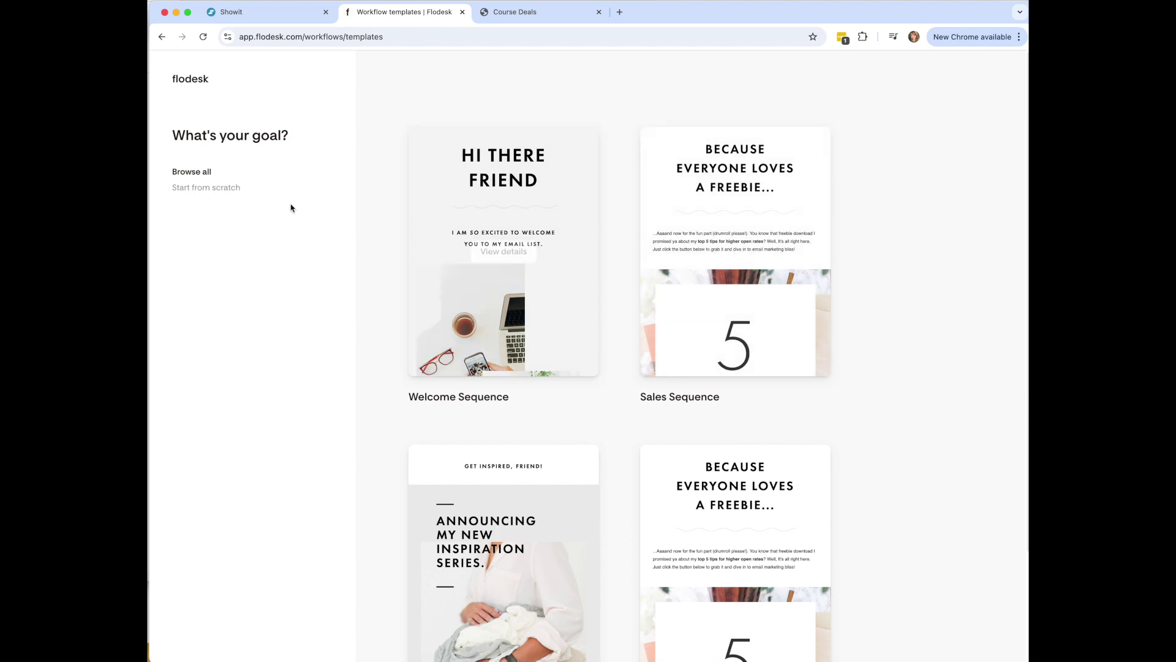
left_click(197, 188)
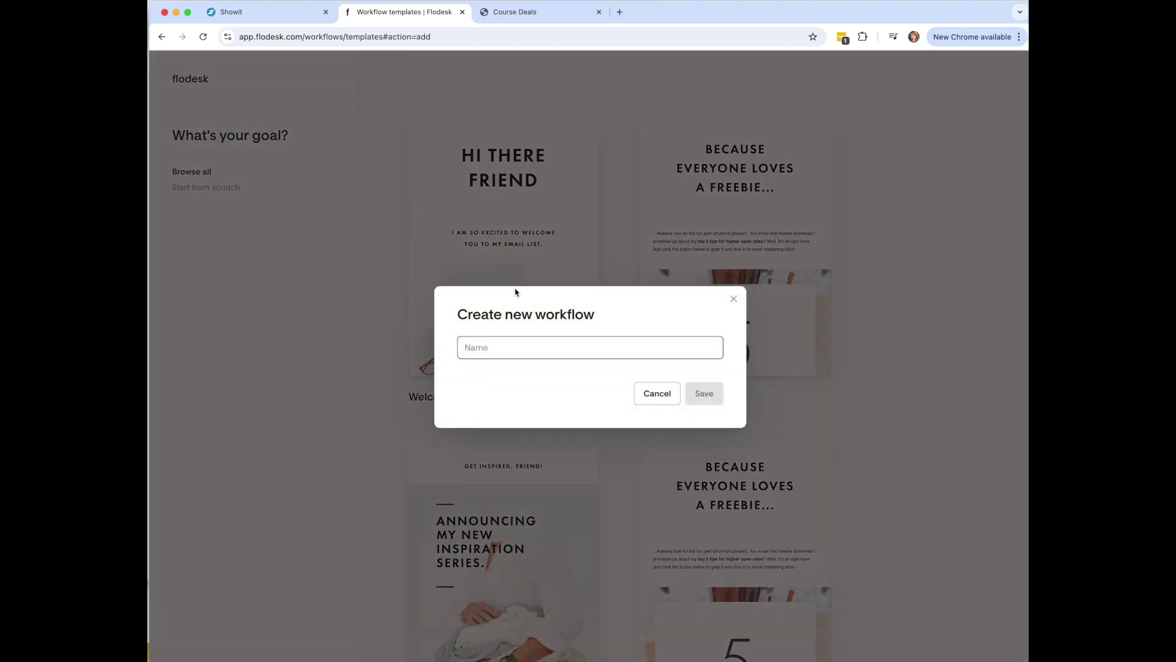
type("BF - Course")
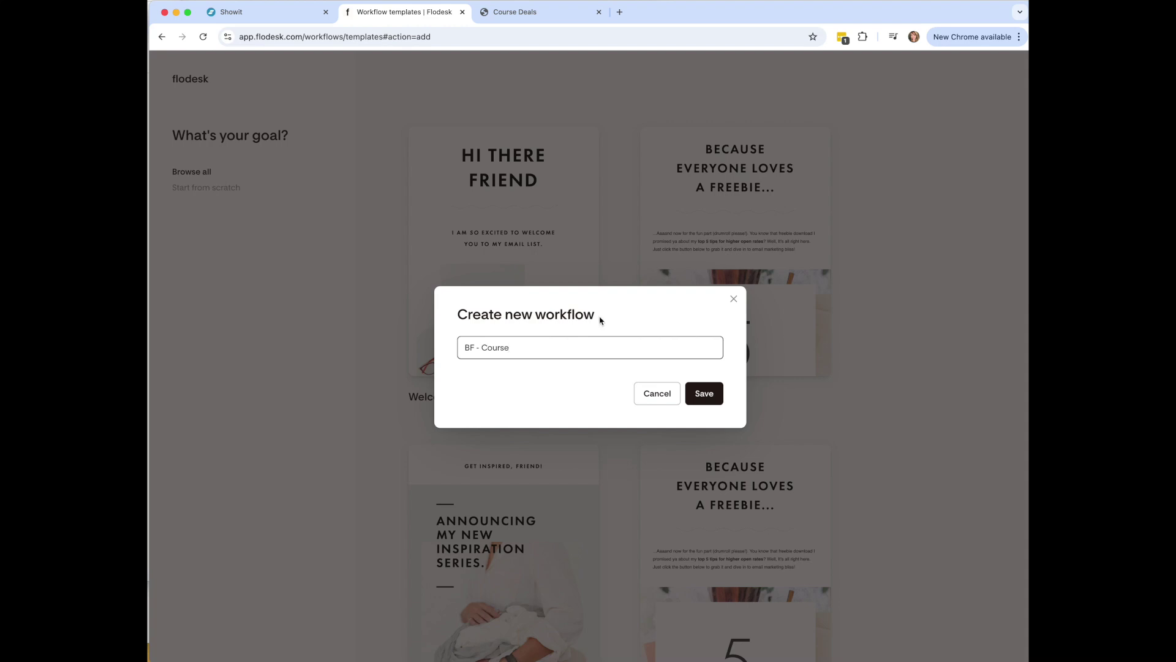
type("s")
left_click(704, 394)
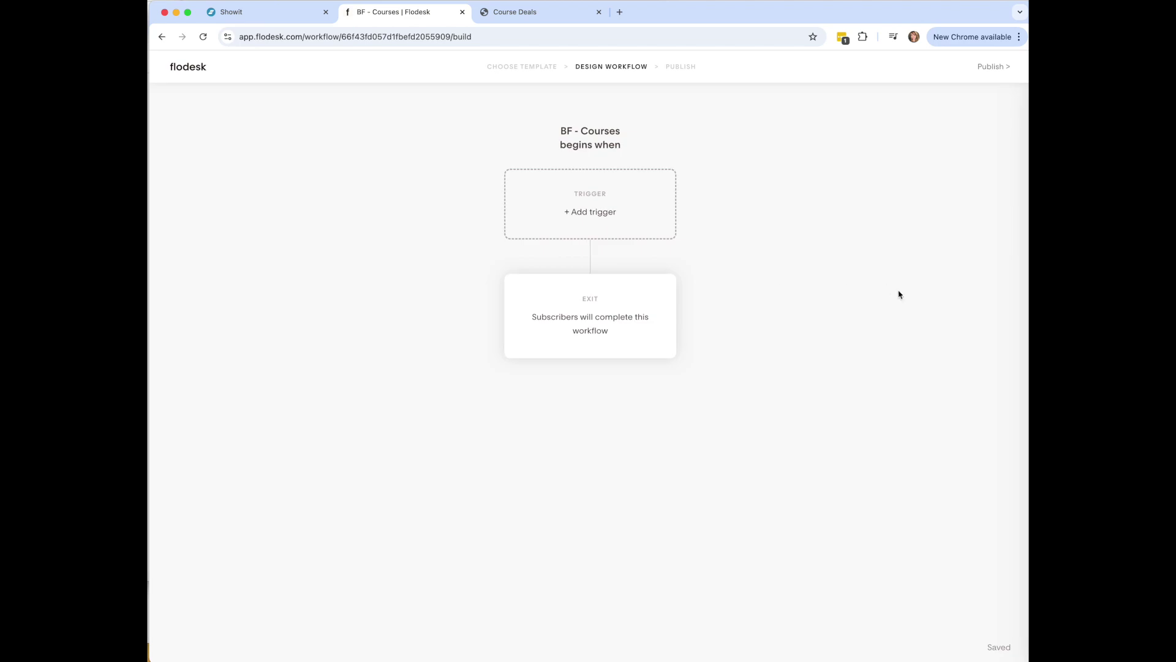
- Set the workflow's trigger to begin when a subscriber is added to the Courses segment
left_click(598, 209)
left_click(974, 276)
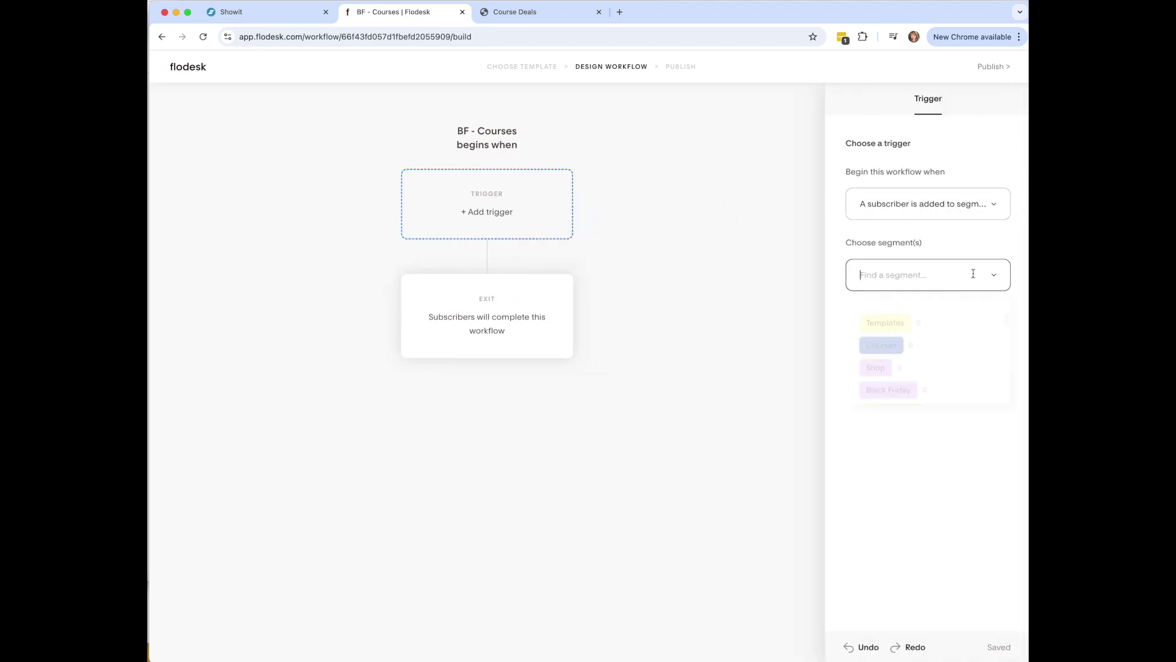
left_click(894, 347)
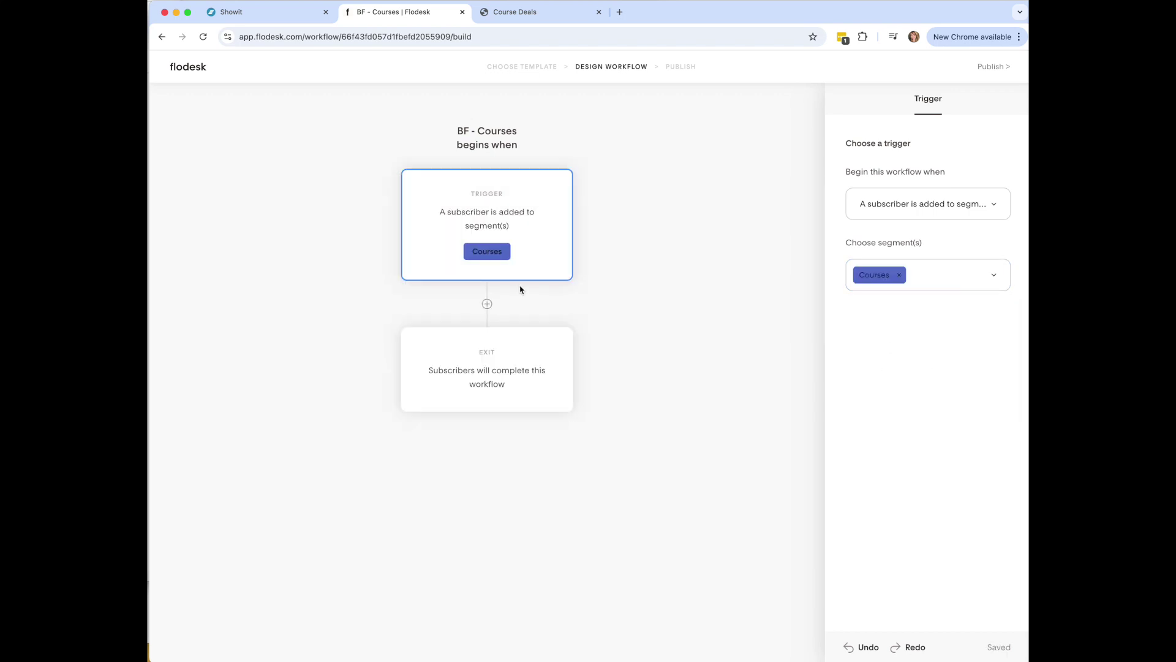
- Add a time delay after the trigger that waits for a specific day of year
left_click(487, 303)
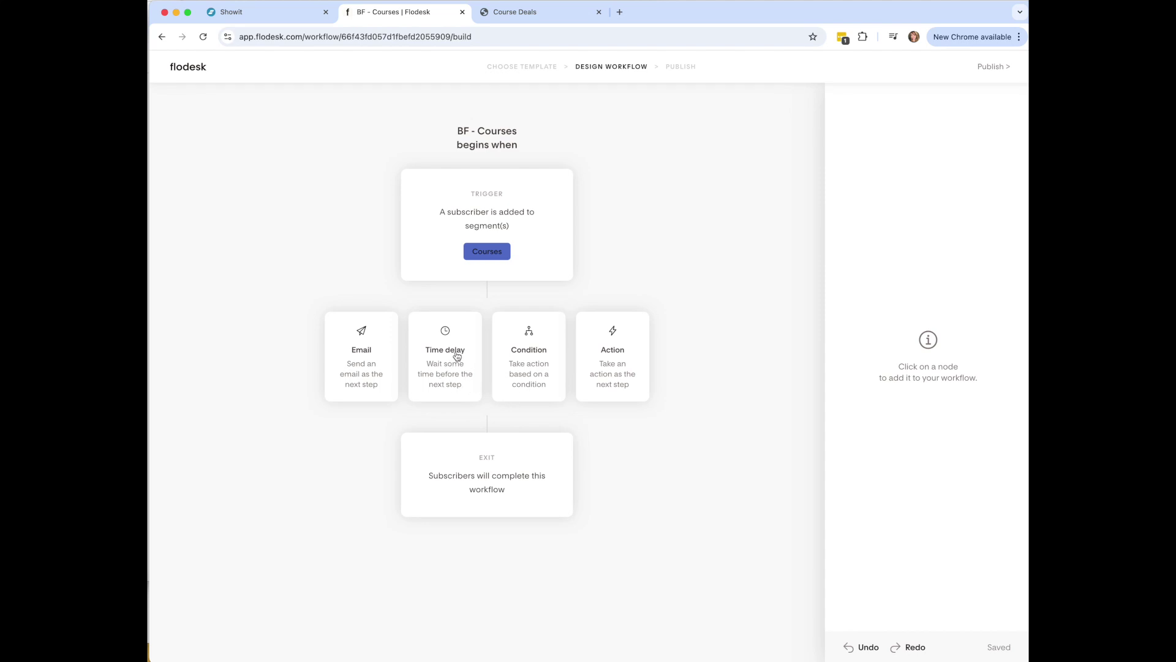
left_click(451, 360)
left_click(913, 169)
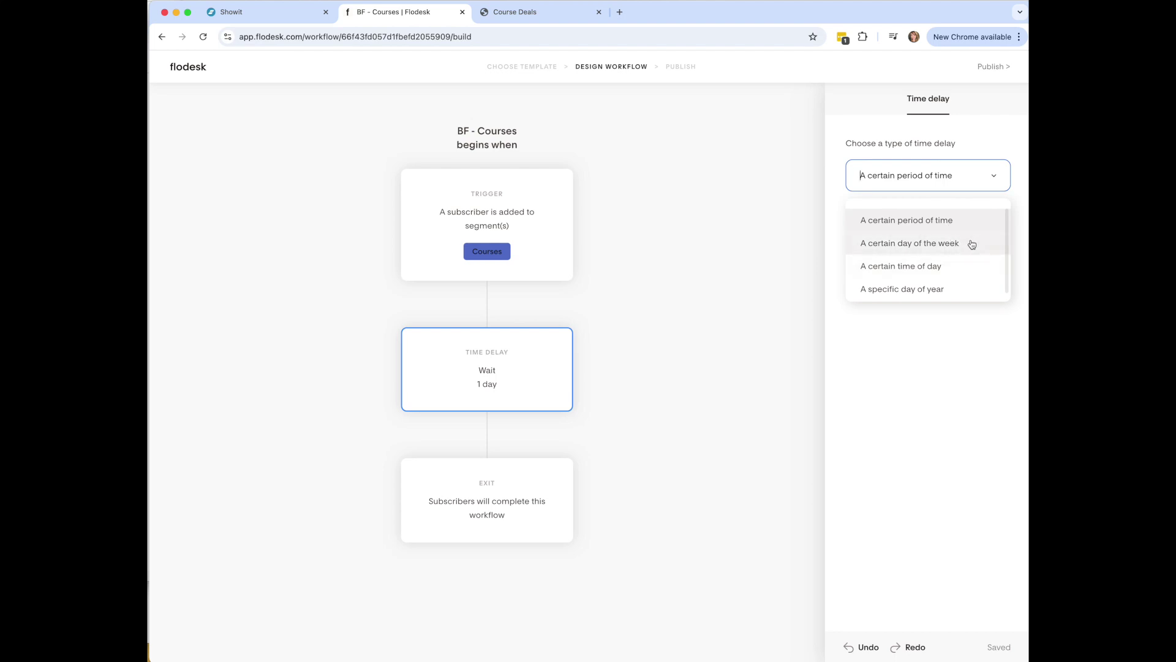
scroll(956, 264, "down", 1)
left_click(946, 278)
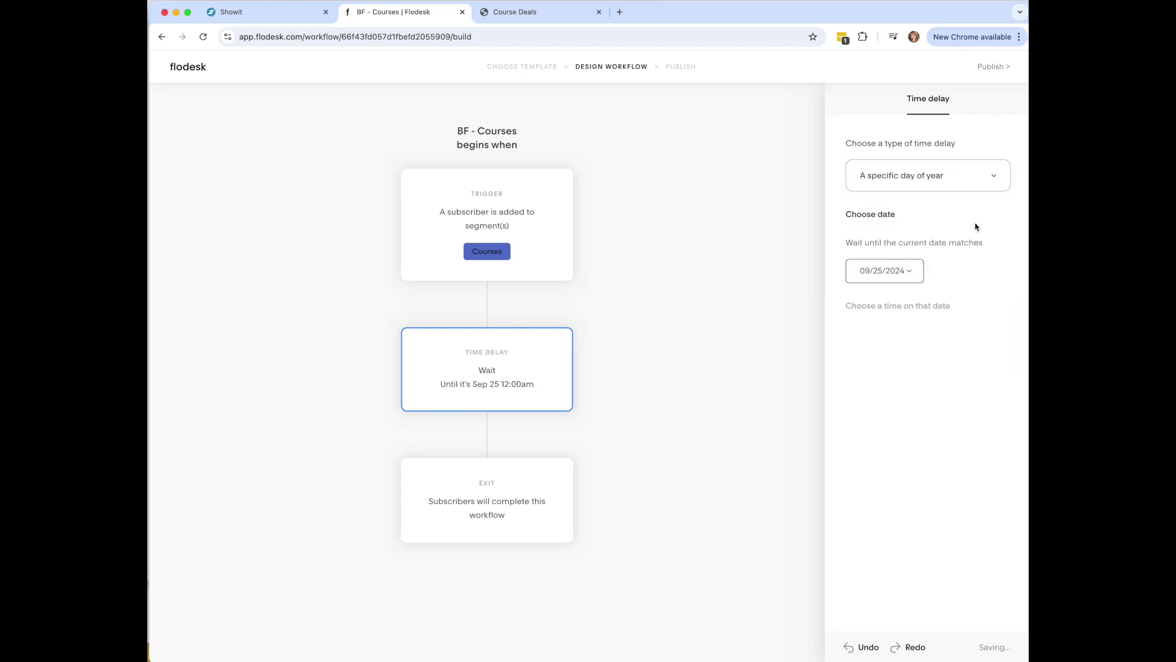
- Set the time delay to wait until 10/08/2024 at 09:00 AM
left_click(909, 271)
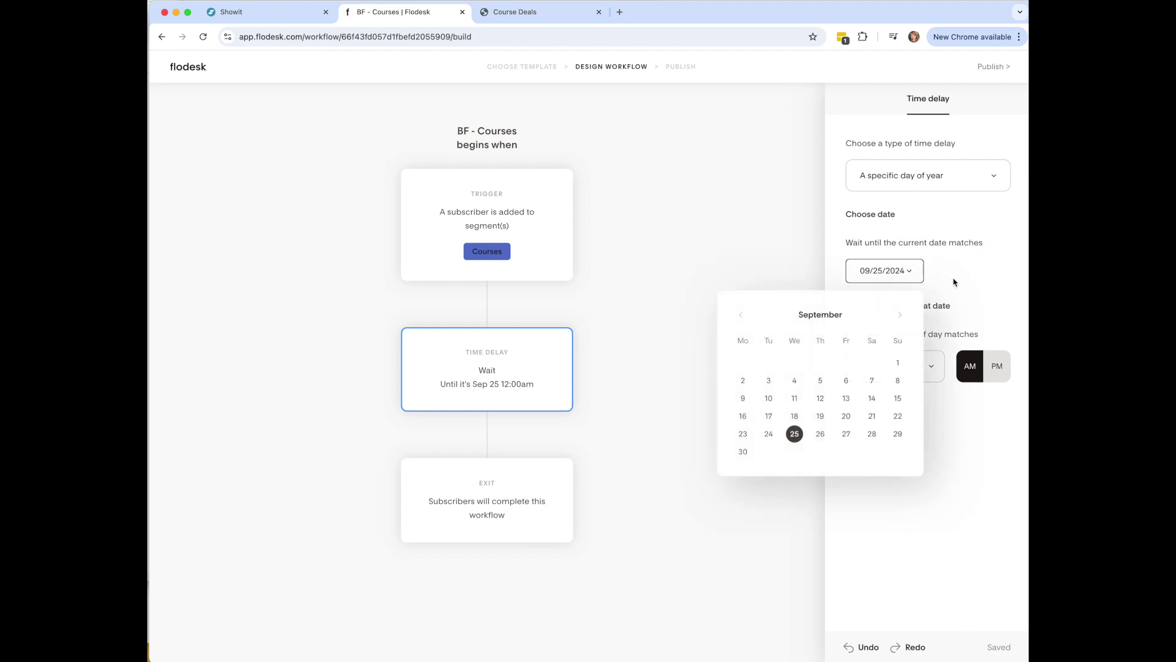
left_click(899, 314)
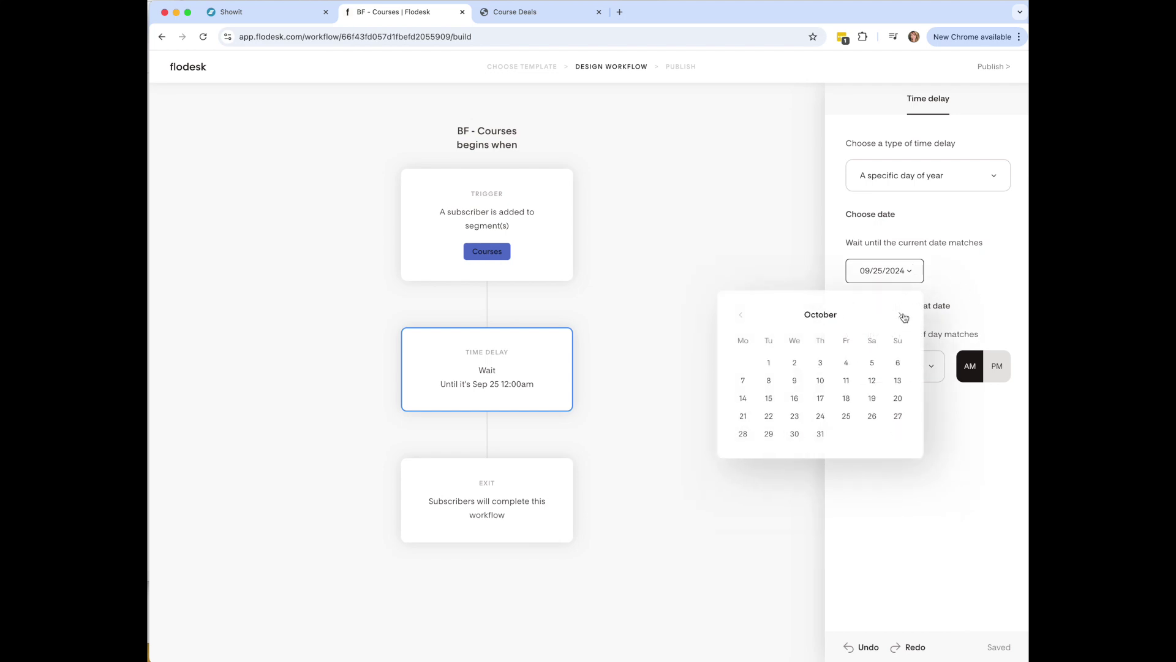
left_click(768, 380)
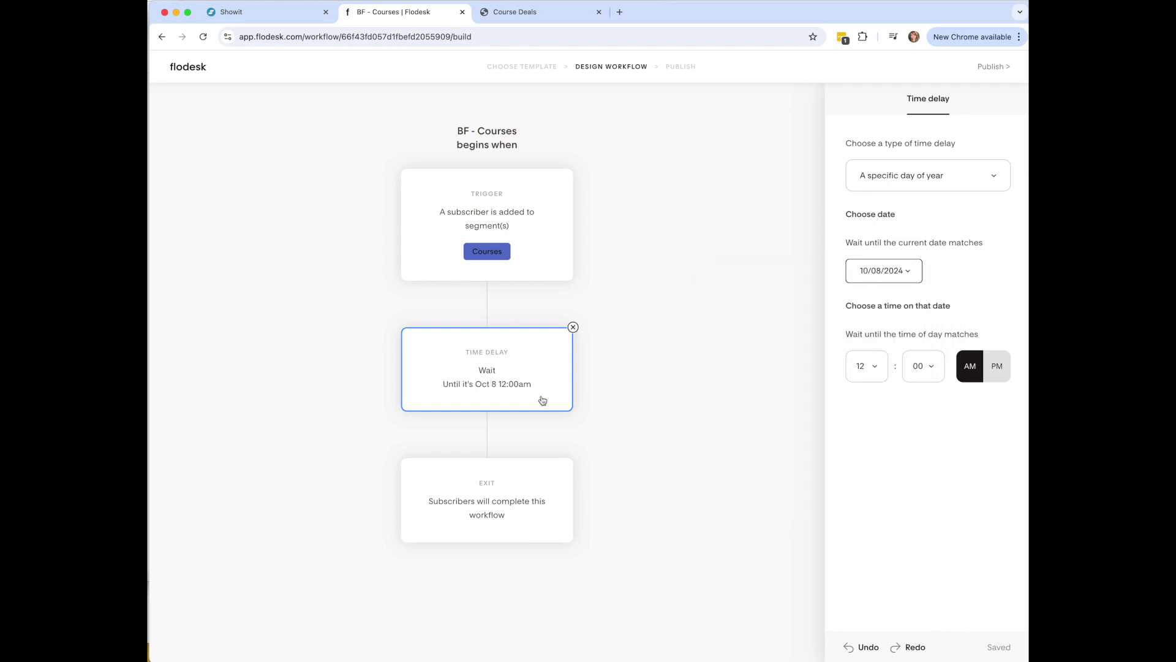
left_click(873, 369)
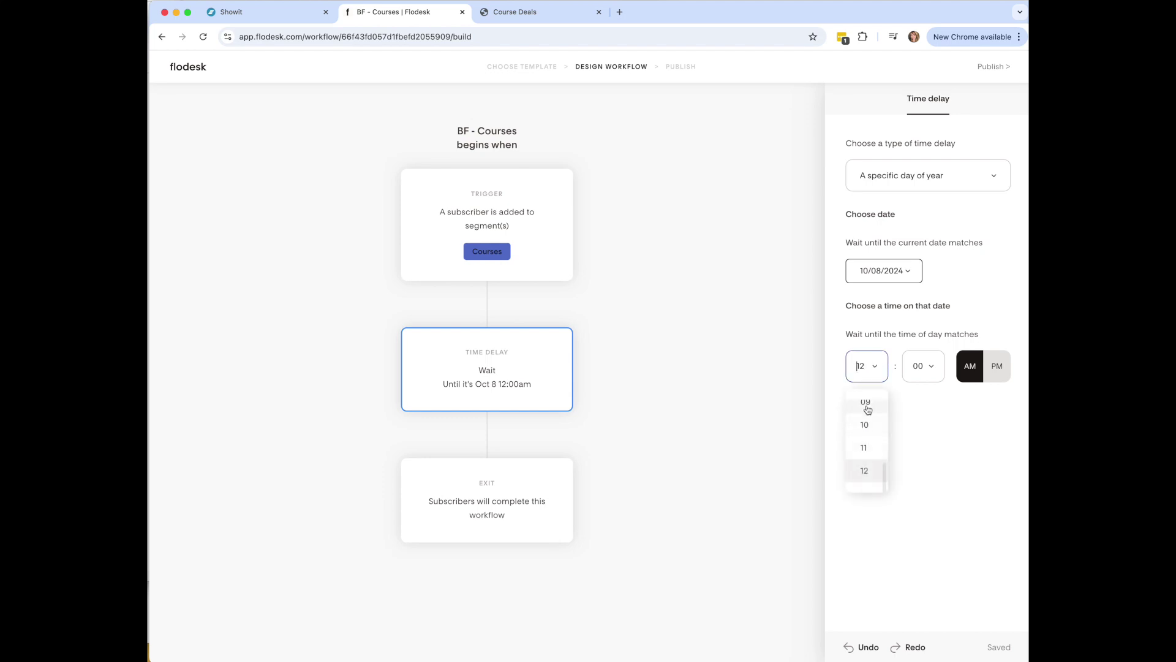
left_click(868, 409)
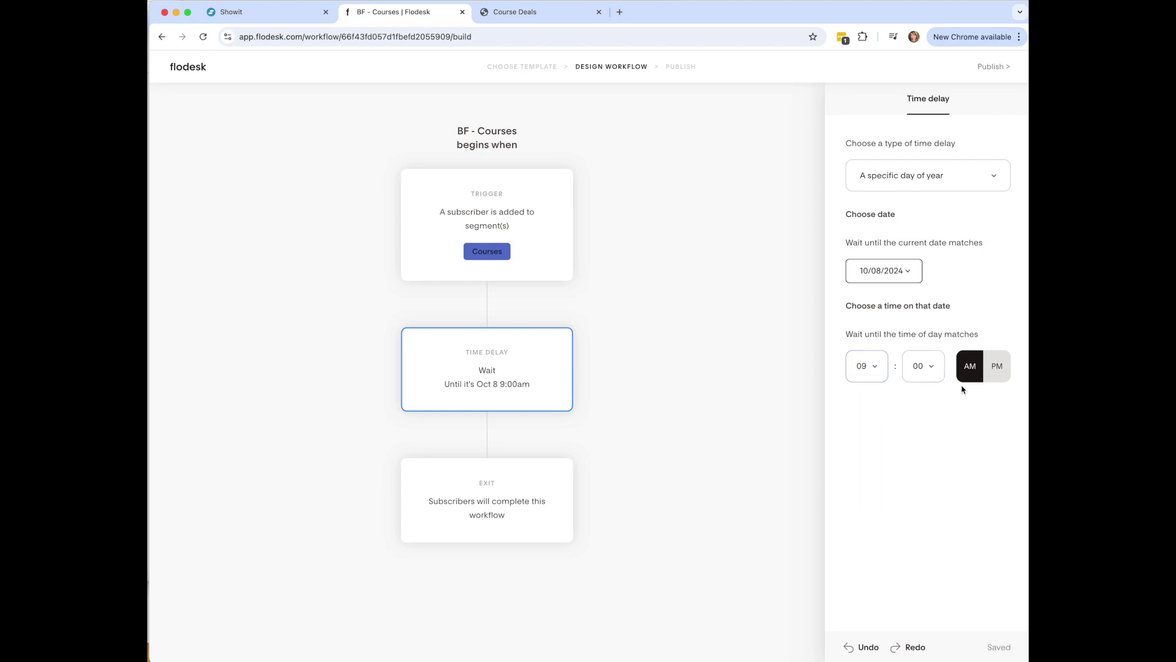
- Add a send-email step between the time delay and the workflow's exit
left_click(487, 436)
left_click(358, 461)
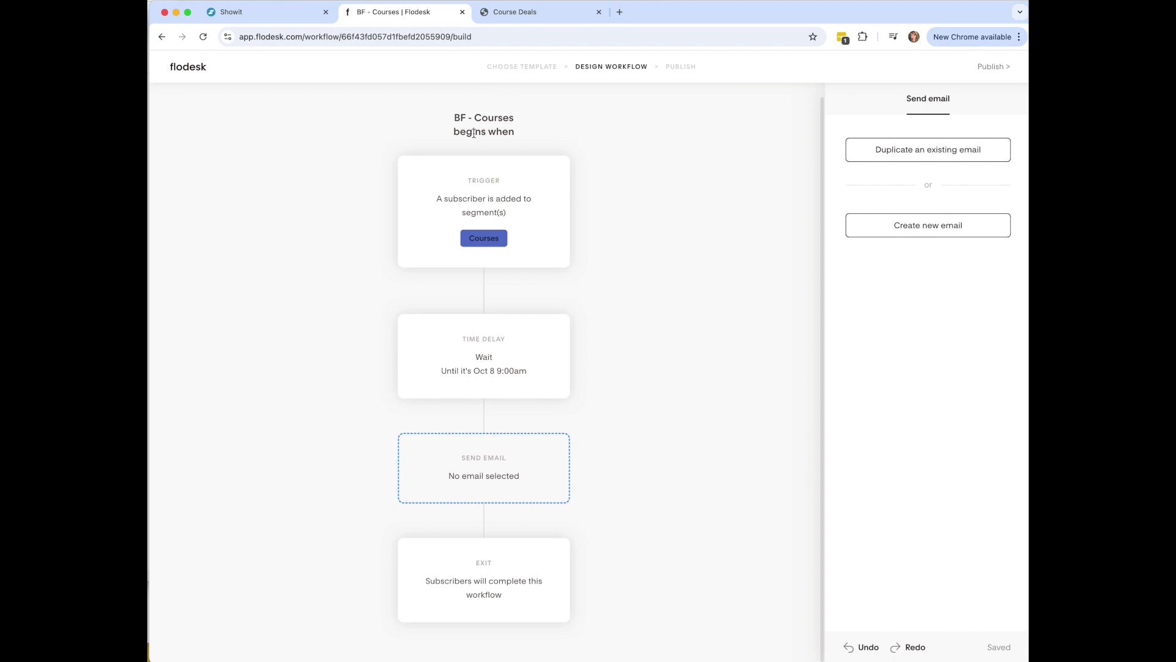
left_click_drag(454, 117, 658, 237)
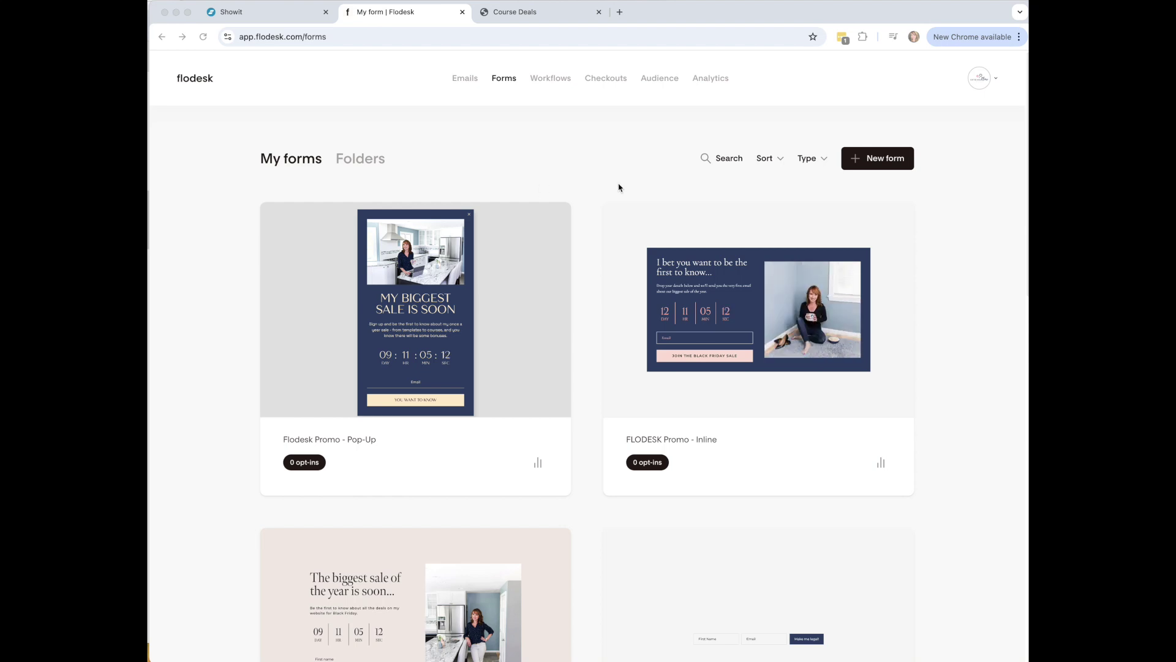
- Review the existing Flodesk promo forms, then start a new form and show only the Countdown templates
scroll(618, 187, "down", 3)
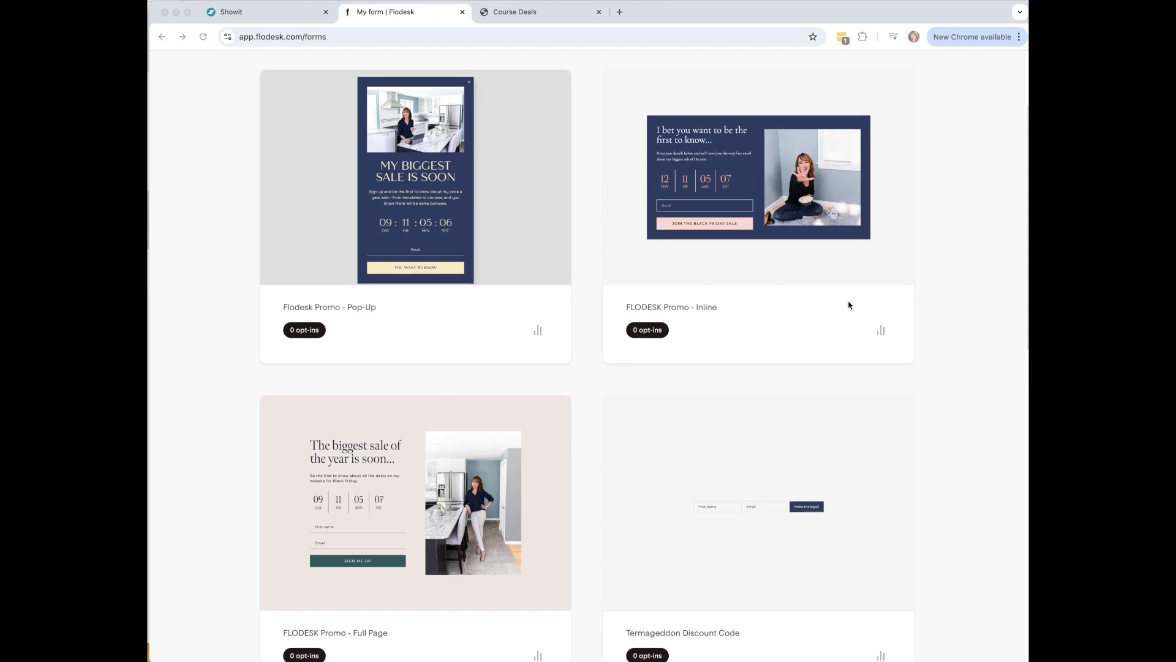
scroll(947, 247, "up", 2)
scroll(947, 220, "up", 1)
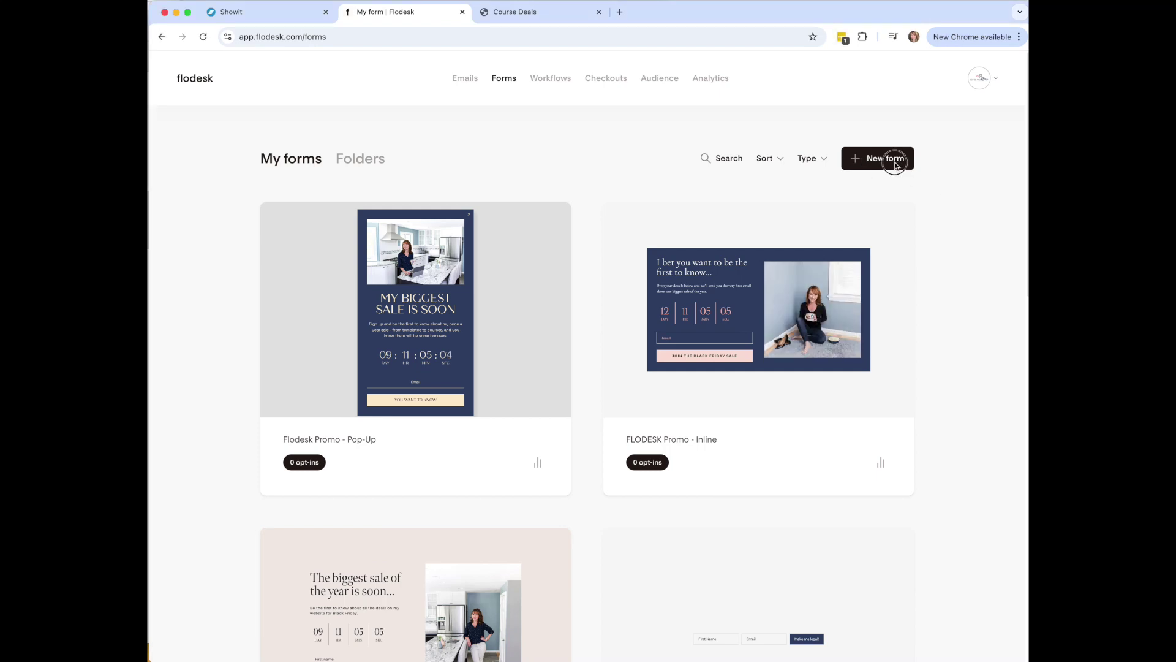
left_click(888, 164)
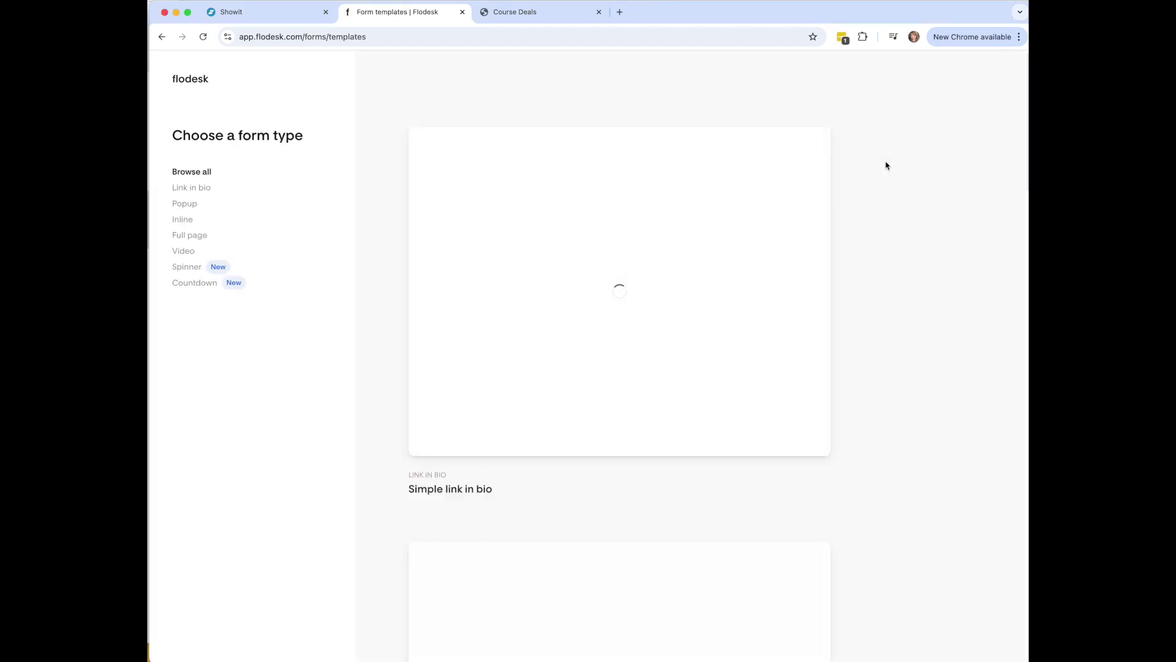
left_click(185, 286)
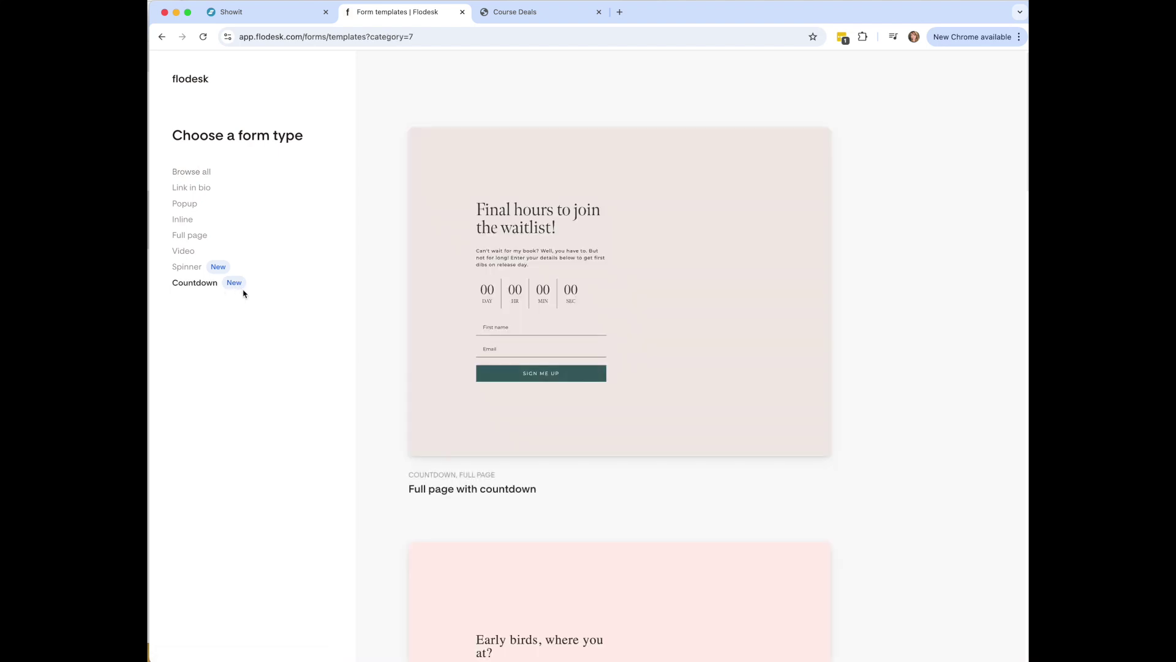
- Examine the full page, inline and popup designs among the countdown form templates
scroll(938, 514, "down", 15)
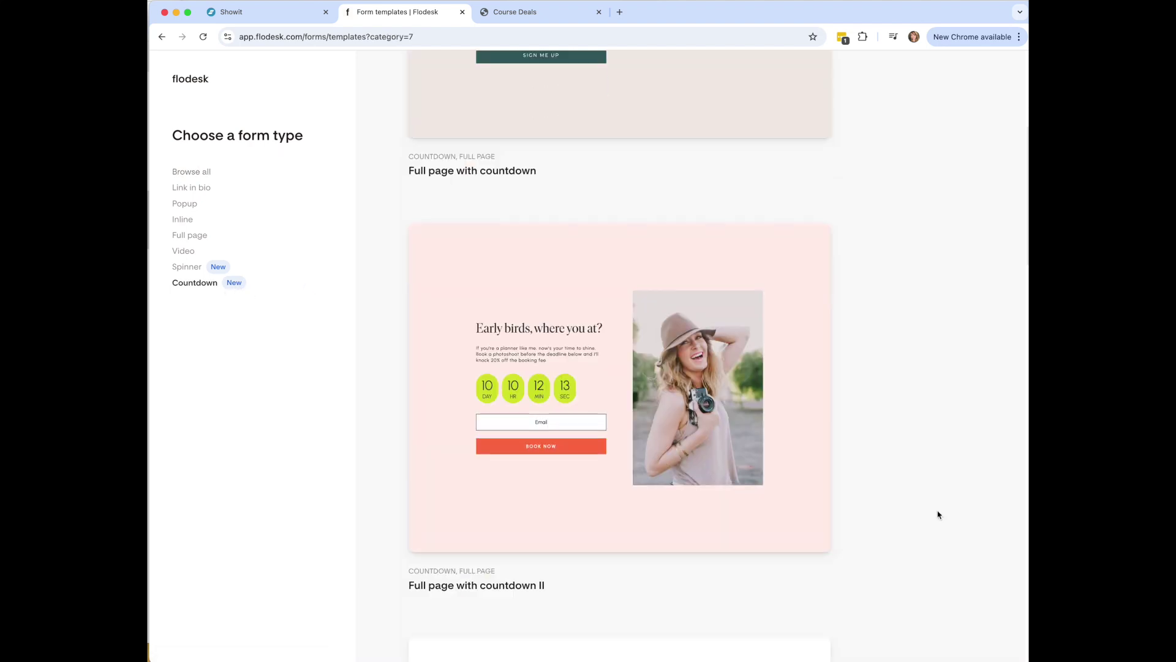
scroll(875, 491, "down", 10)
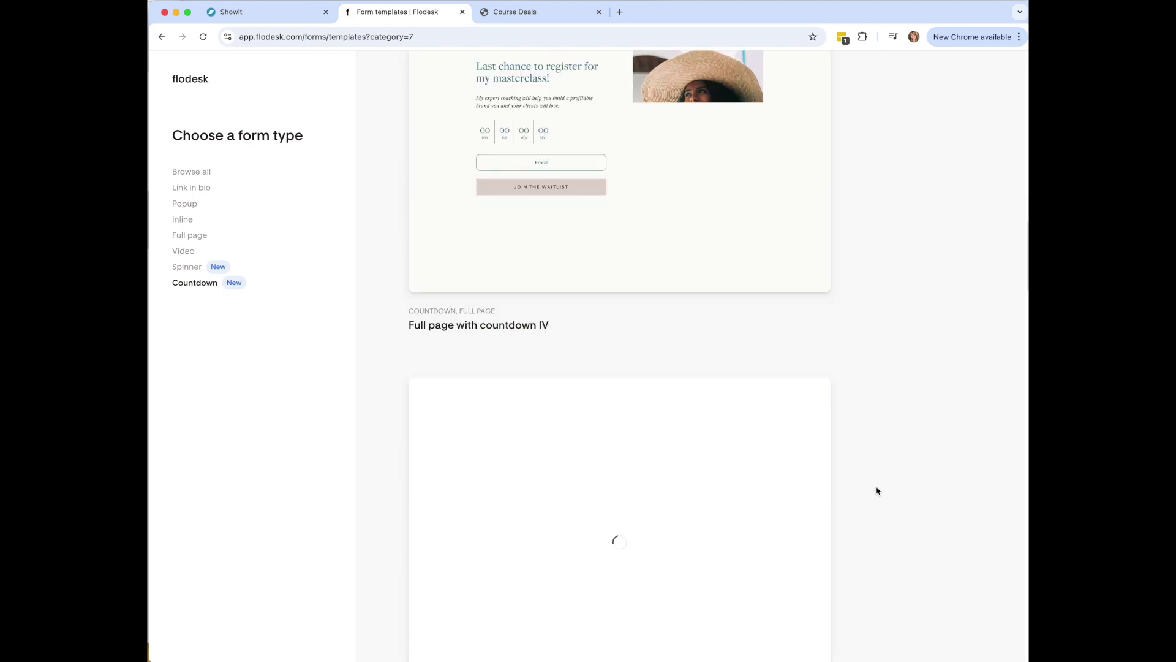
scroll(876, 490, "down", 2)
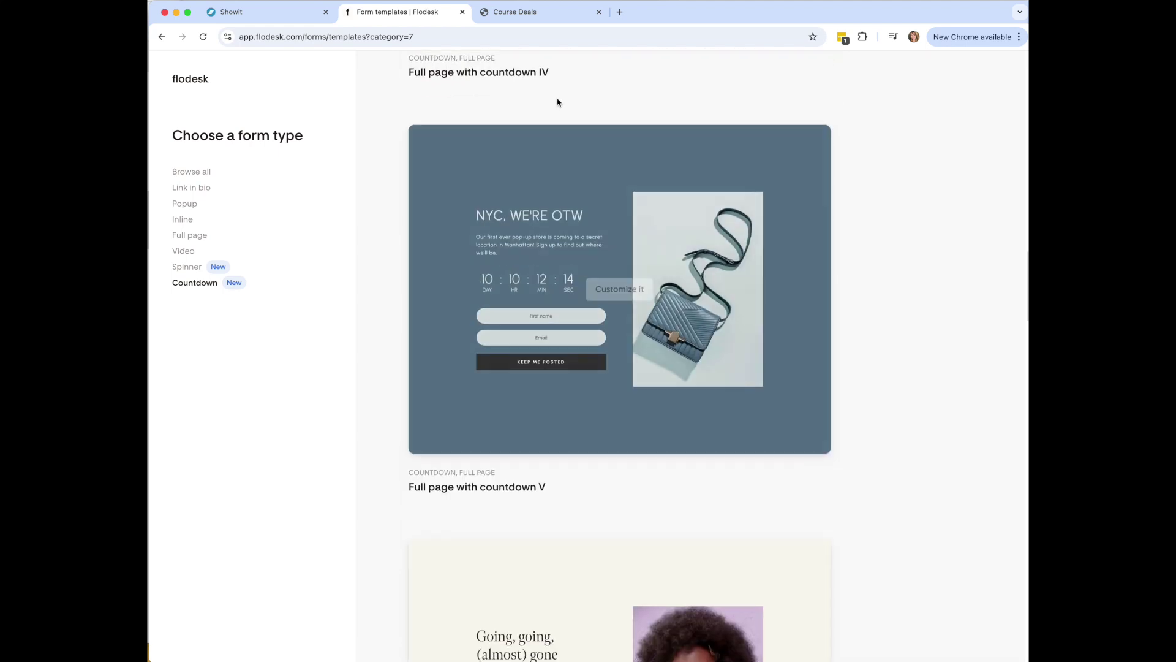
left_click_drag(410, 453, 541, 463)
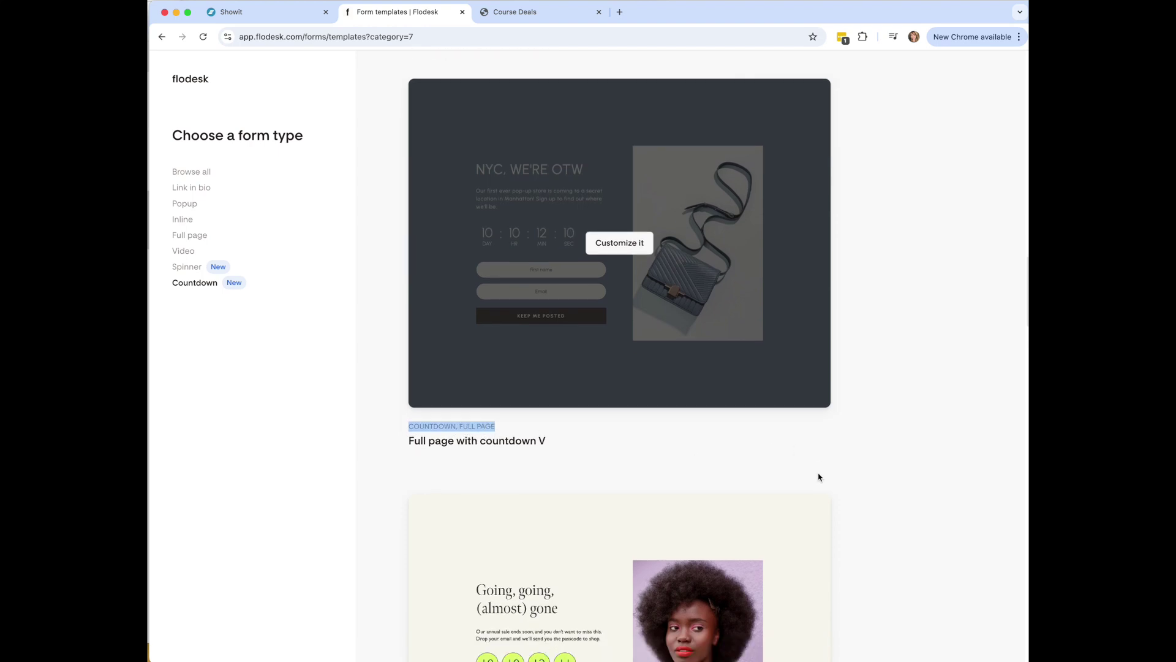
scroll(837, 477, "down", 15)
scroll(838, 479, "down", 10)
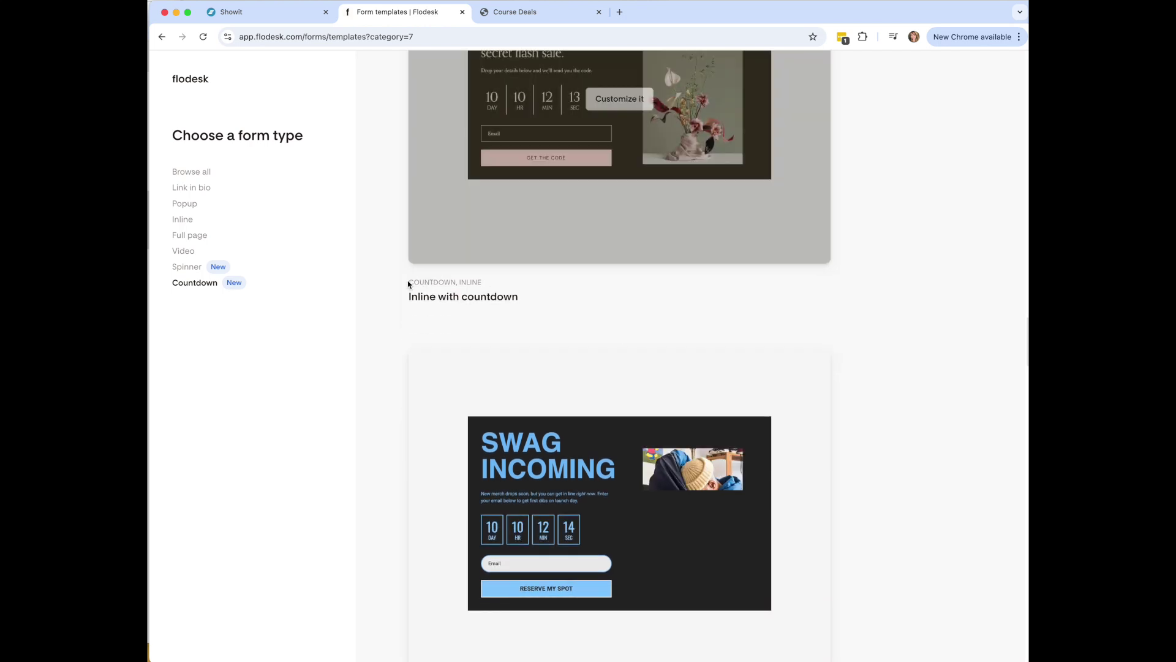
left_click_drag(407, 280, 493, 280)
scroll(858, 383, "down", 7)
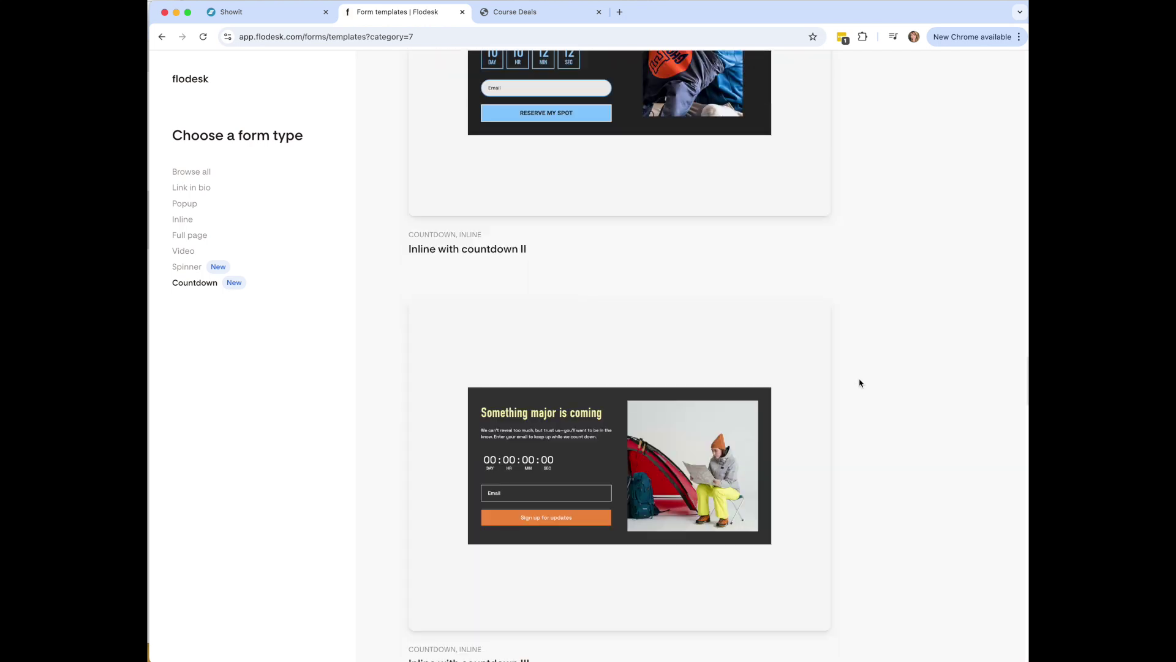
scroll(861, 383, "down", 20)
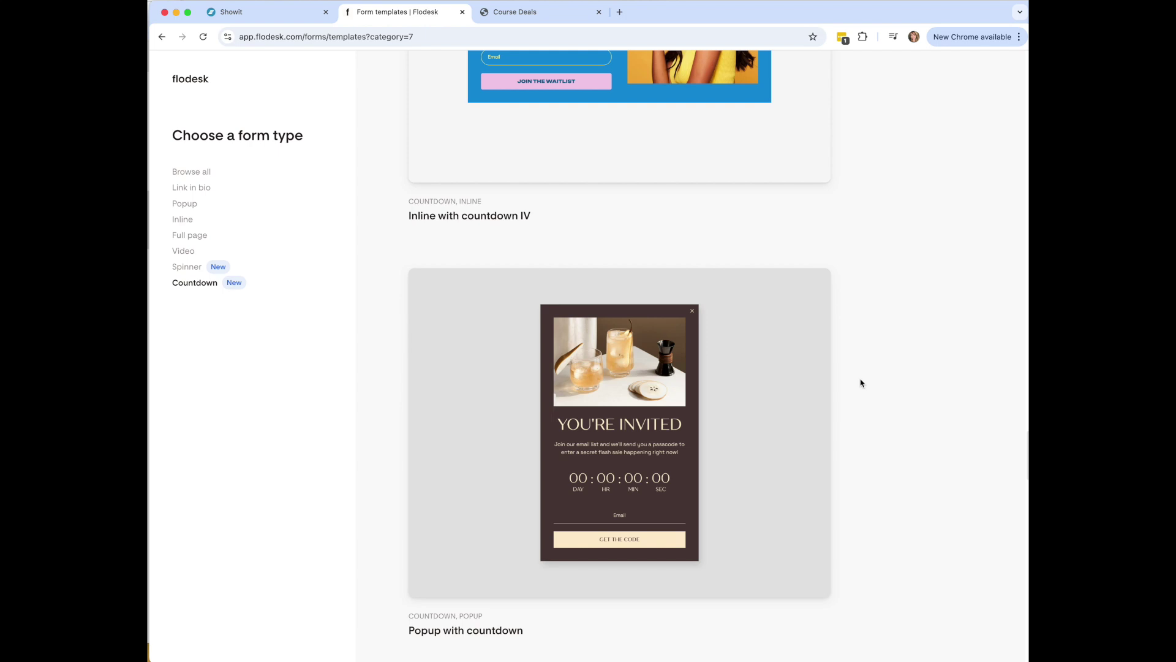
left_click_drag(402, 208, 557, 204)
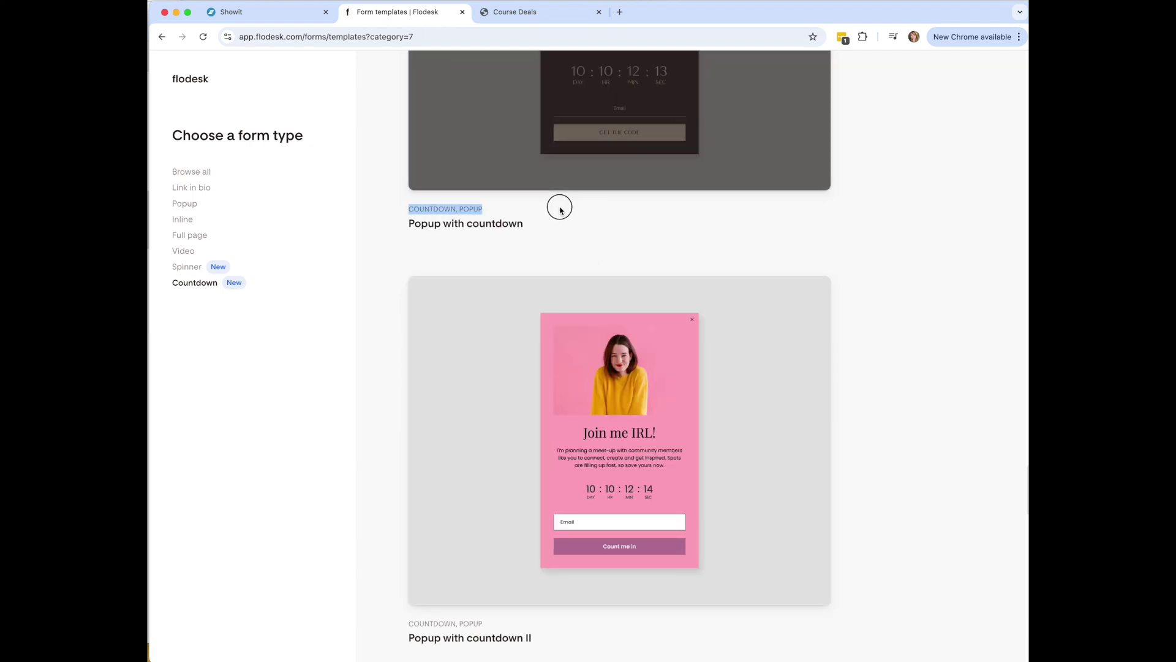
left_click(886, 216)
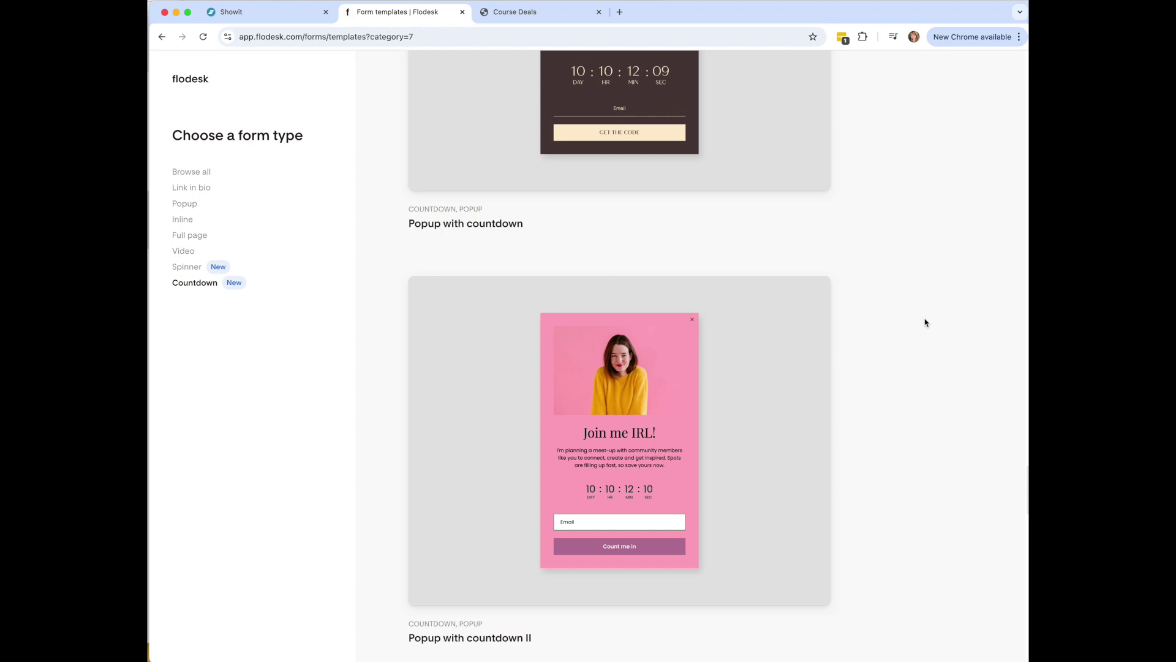
scroll(925, 322, "up", 7)
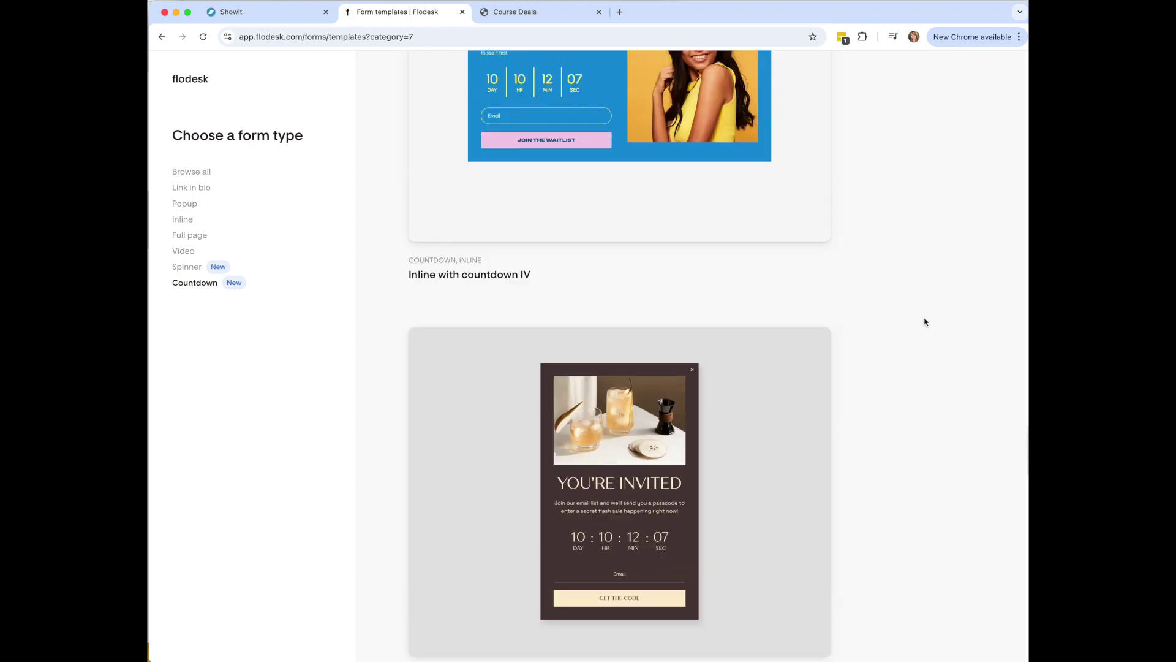
scroll(925, 322, "up", 8)
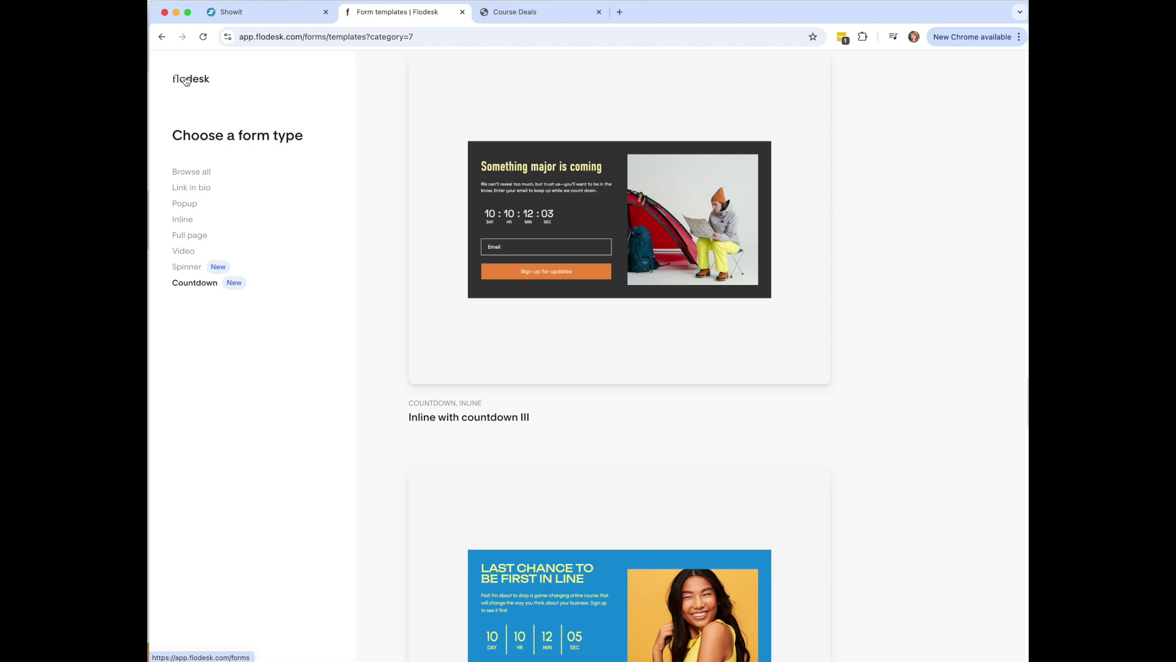
- Return to the forms overview and open the FLODESK Promo - Full Page form for editing
left_click(187, 82)
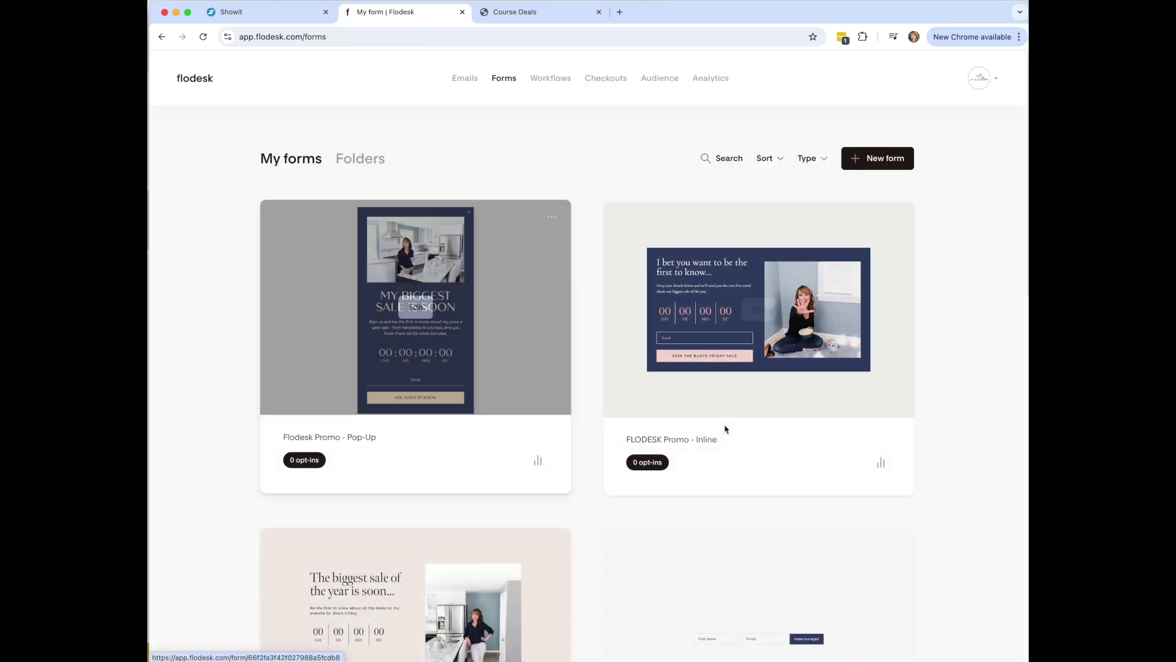
scroll(983, 448, "down", 2)
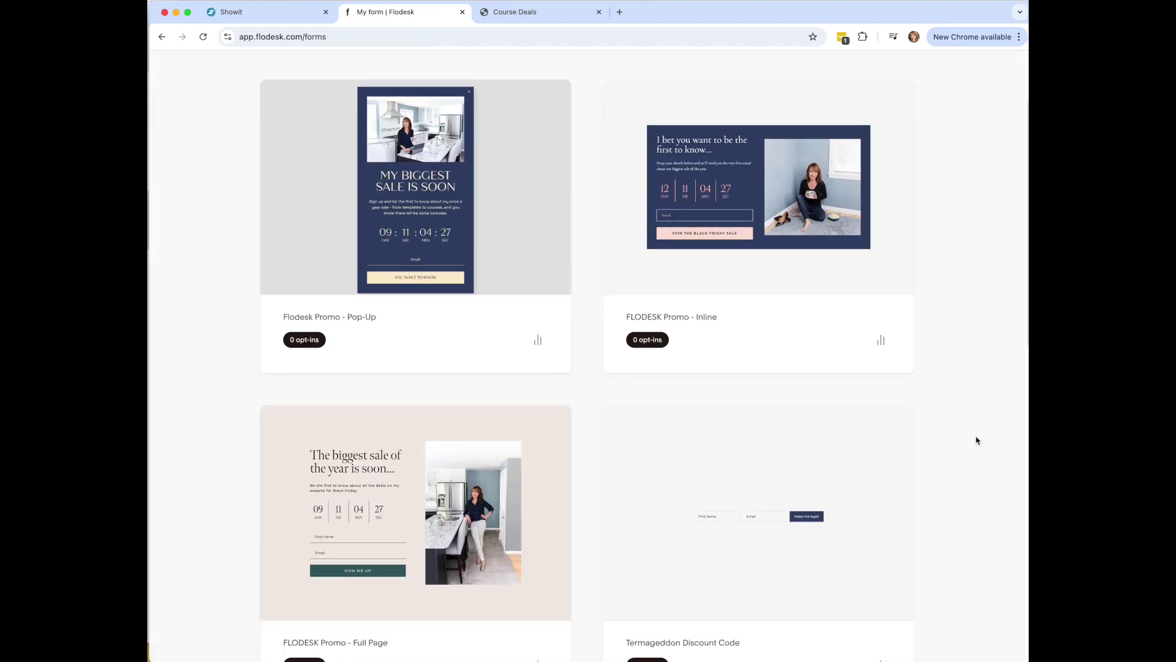
scroll(977, 440, "down", 1)
mouse_move(407, 484)
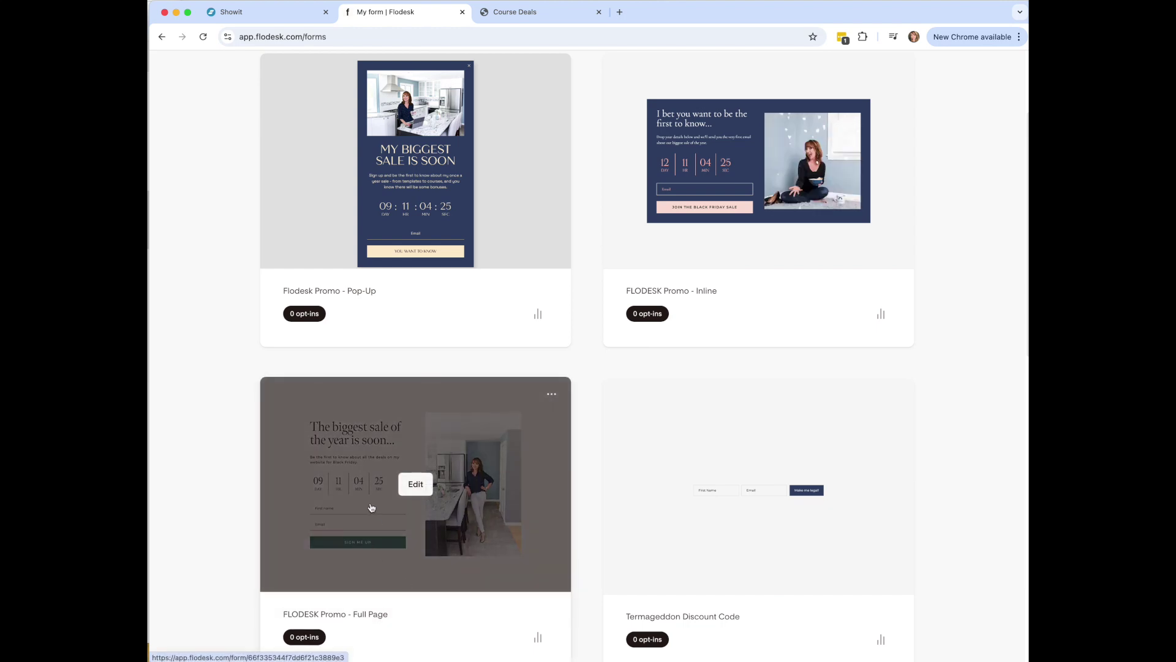
left_click(371, 507)
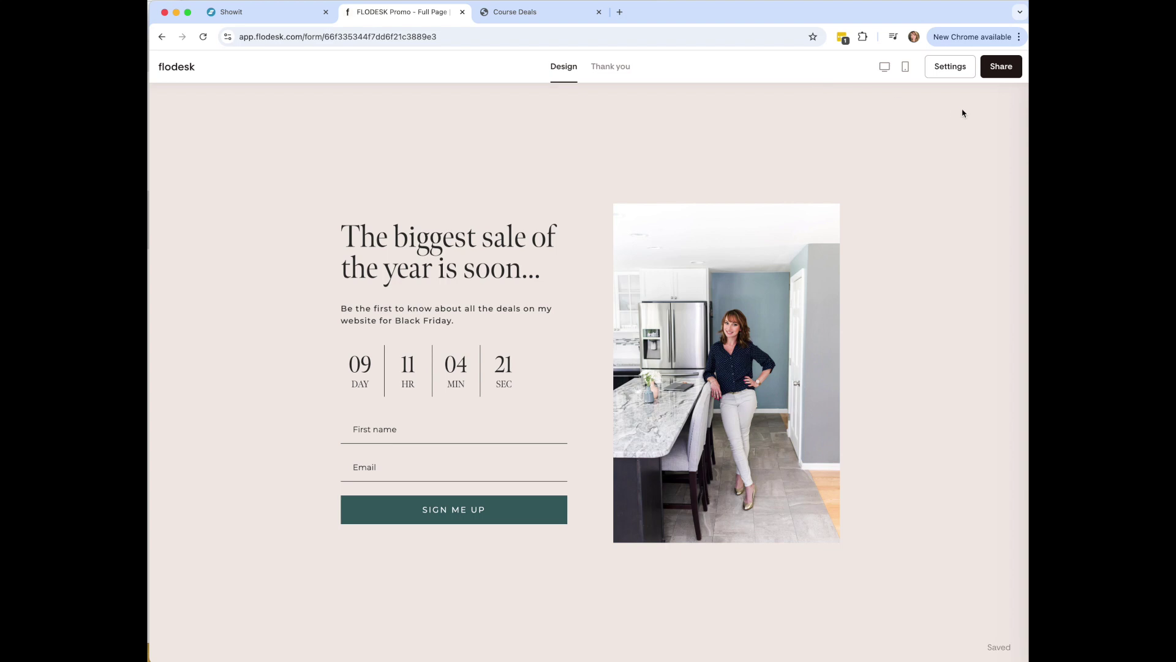
- Check the full-page form's opt-in settings and the segment assigned to its subscribers
left_click(953, 73)
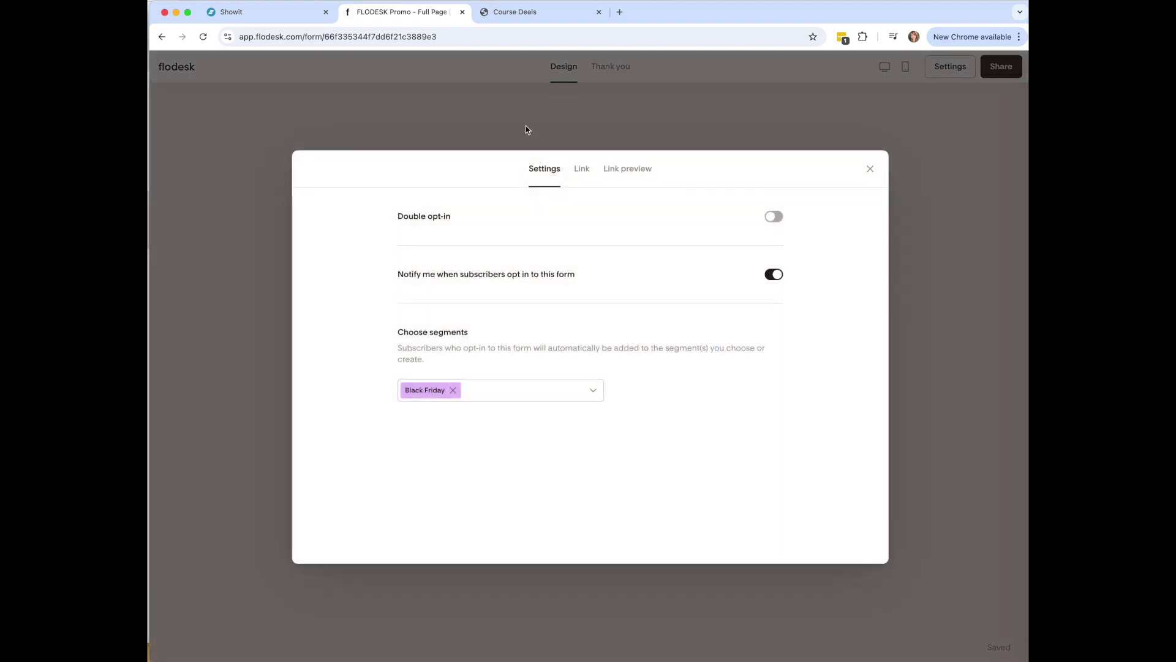
left_click_drag(398, 340, 499, 336)
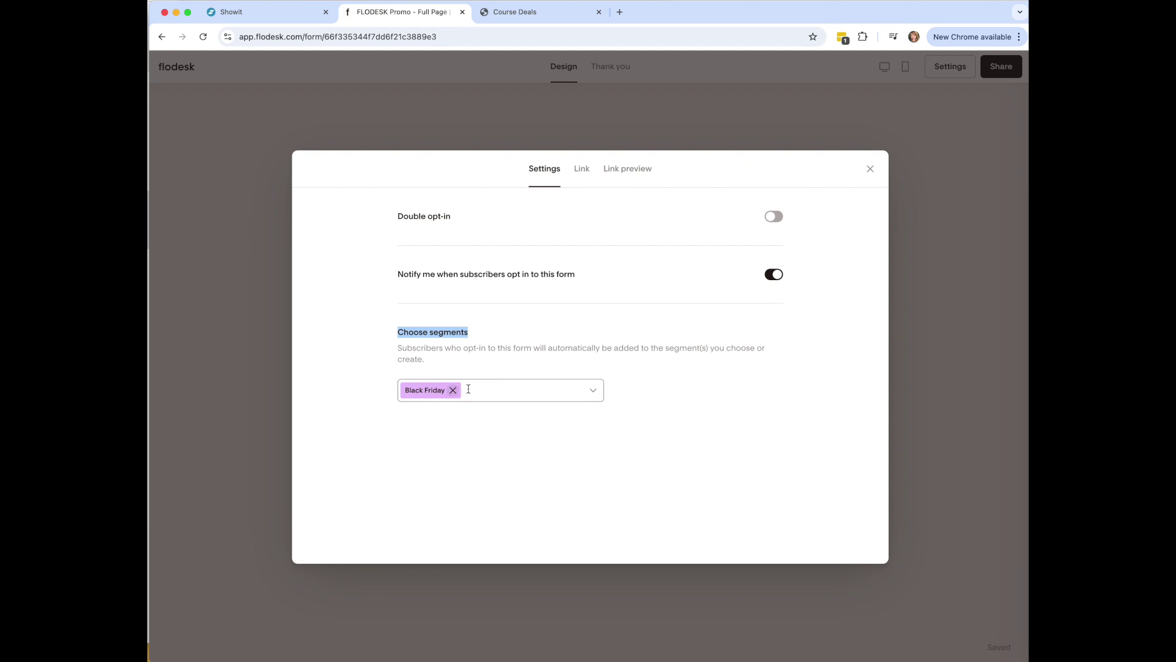
left_click(590, 313)
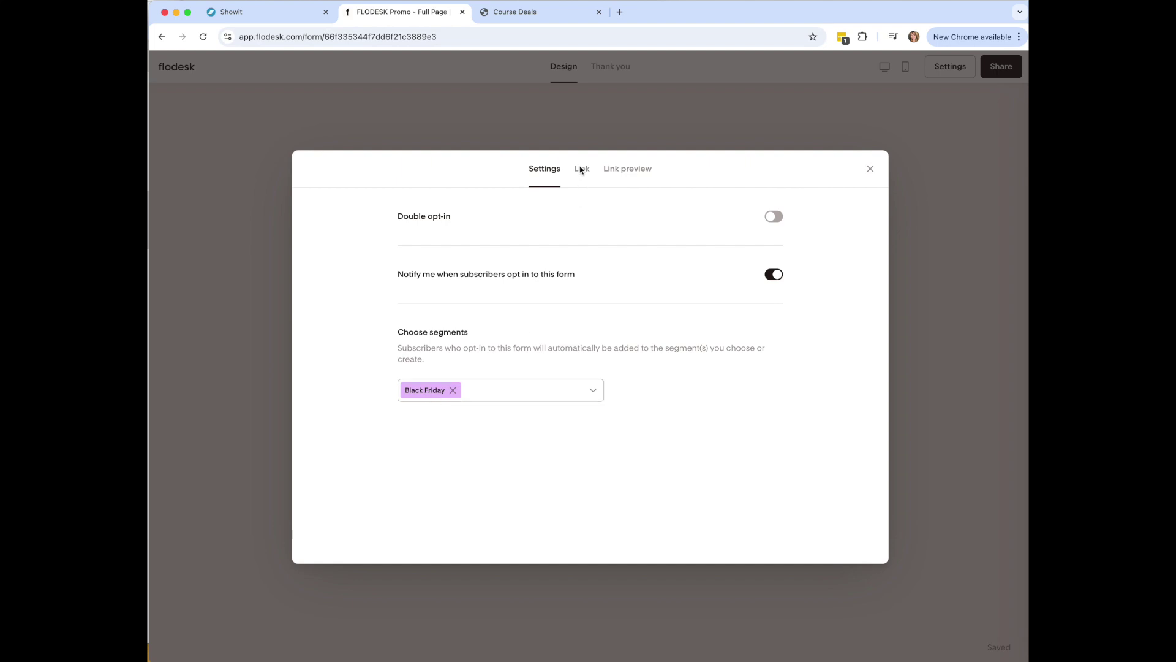
left_click(874, 176)
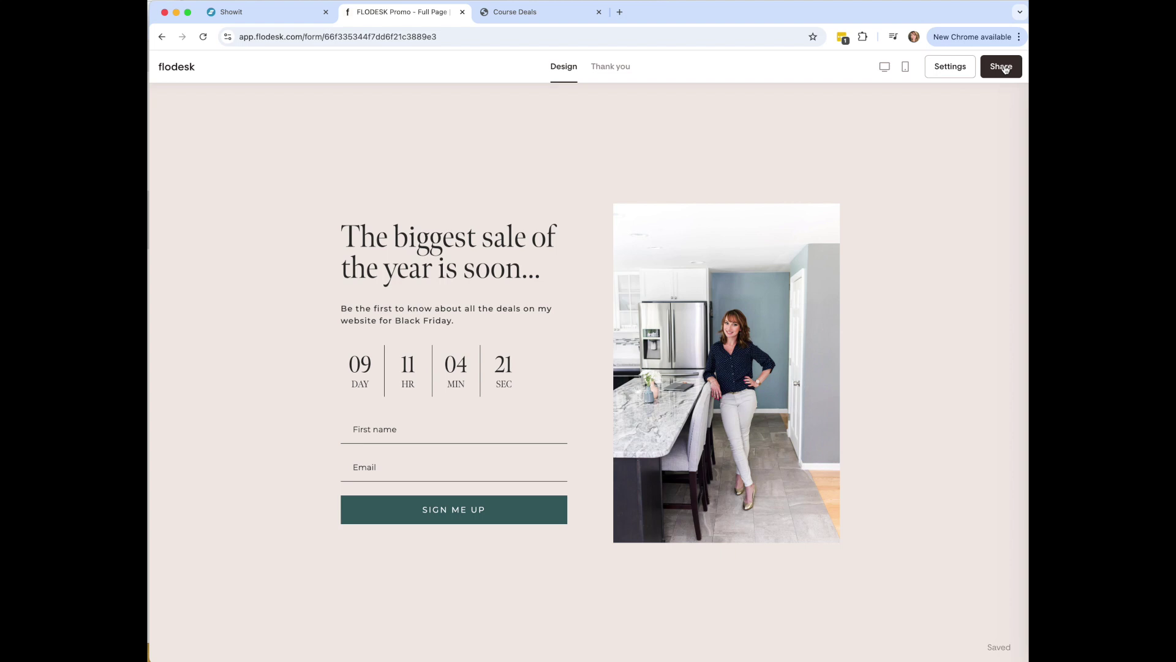
- Copy the share link of the full-page form
left_click(1005, 69)
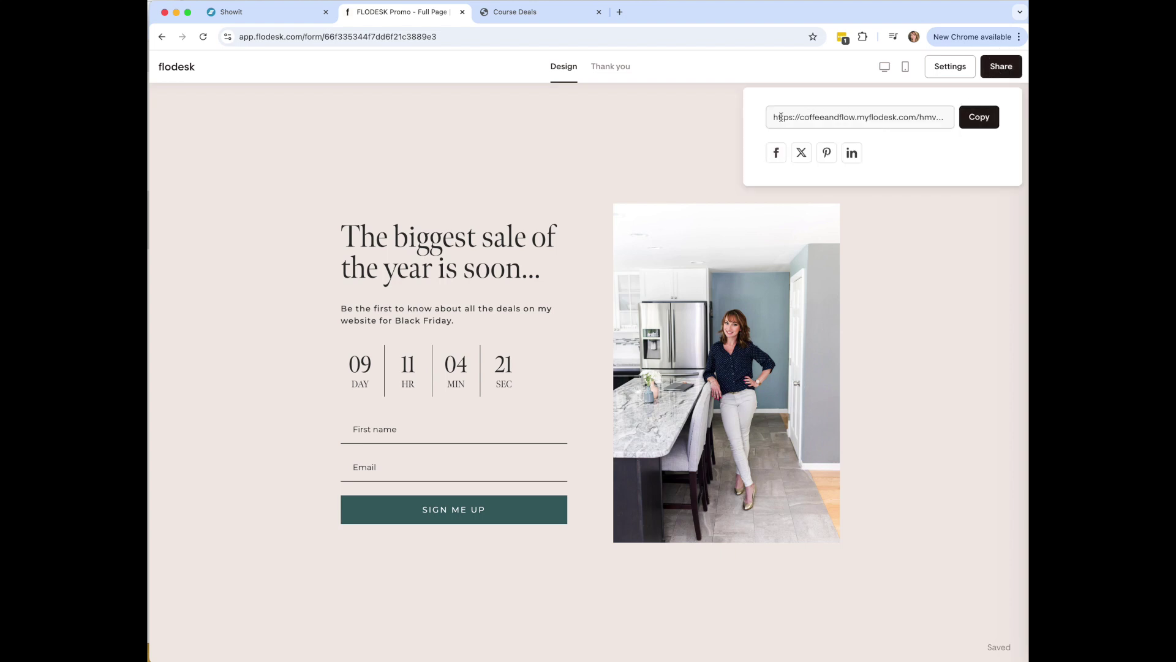
left_click(829, 116)
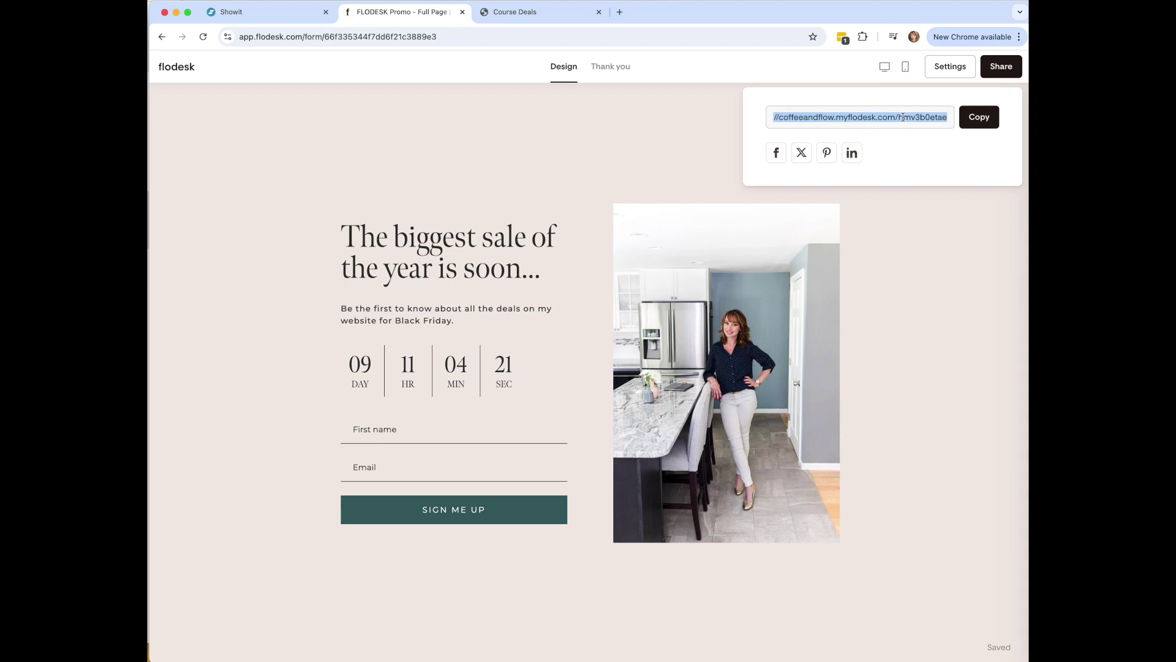
left_click(381, 158)
left_click(255, 13)
left_click(367, 12)
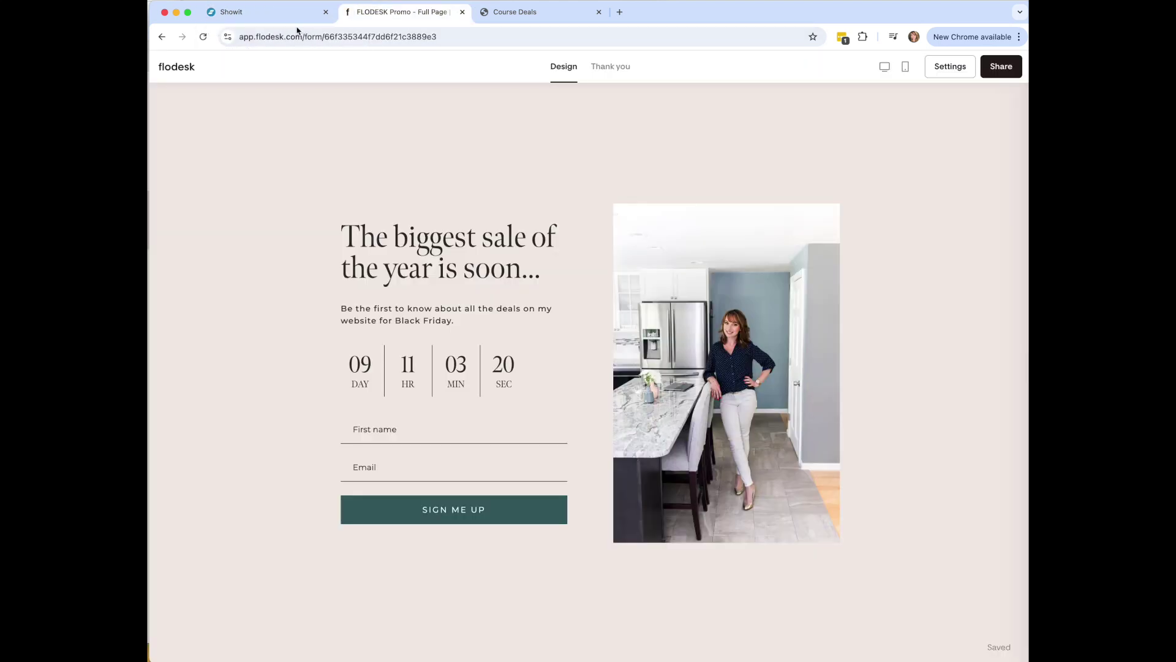
- Switch to Showit and paste the copied form link as the click URL of the BF Banner's SIGN UP! button
left_click(250, 17)
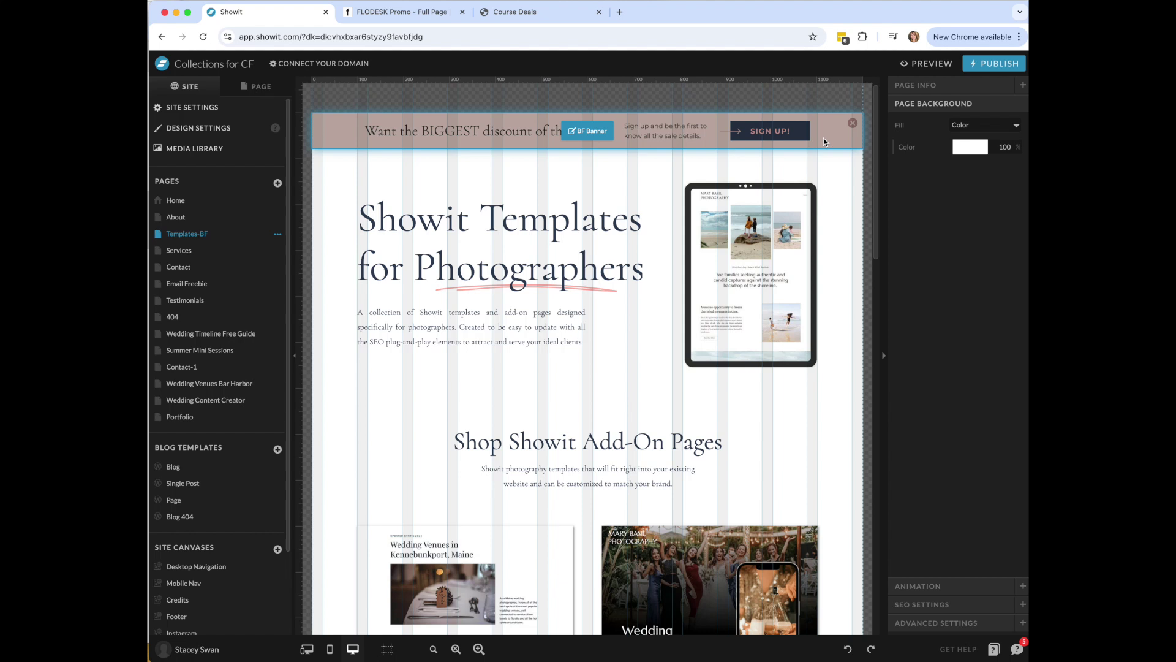
left_click(803, 140)
left_click(777, 135)
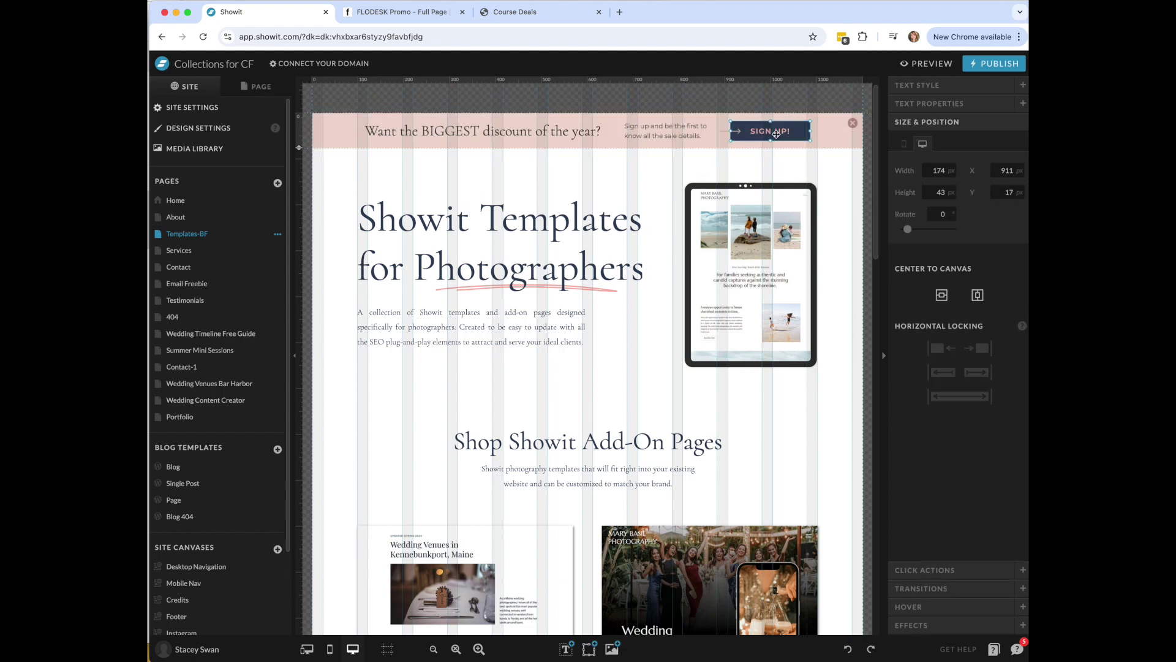
left_click(957, 576)
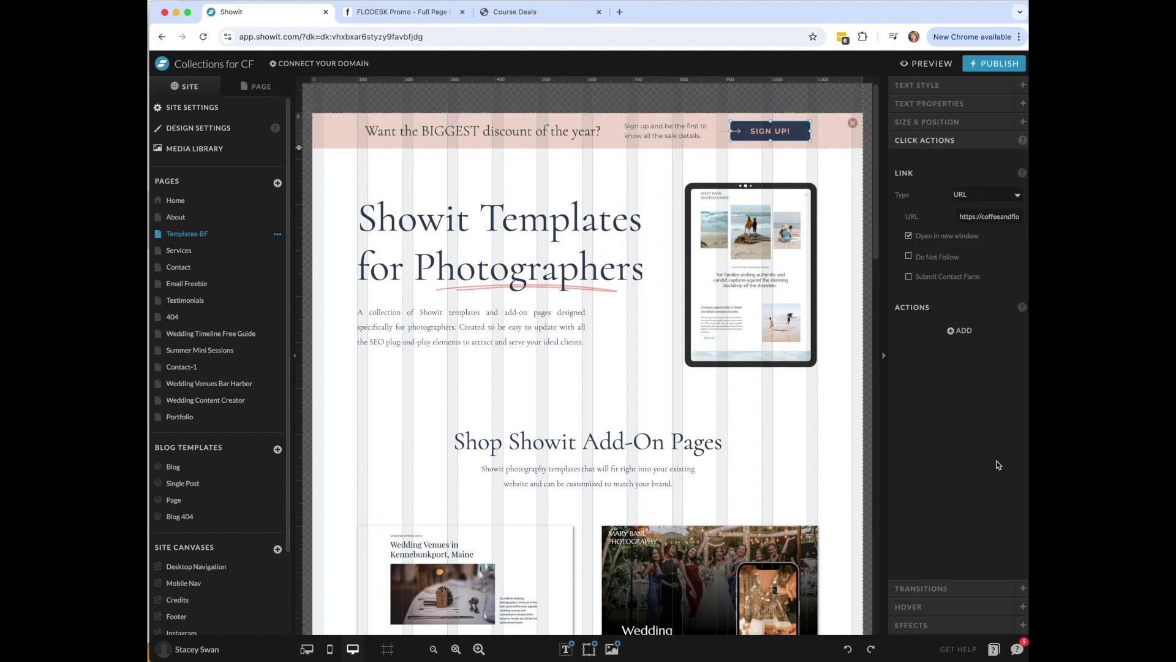
left_click(991, 215)
key("super+v")
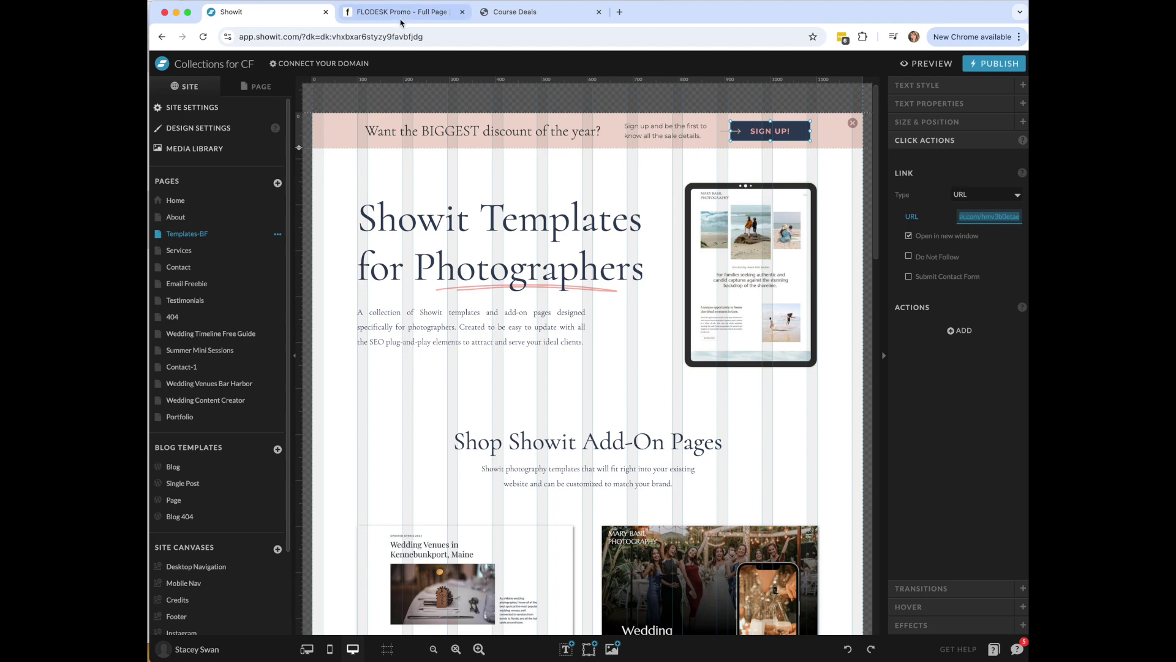
- Switch back to Flodesk and change the ending of the full-page form's link to blackfriday
left_click(420, 14)
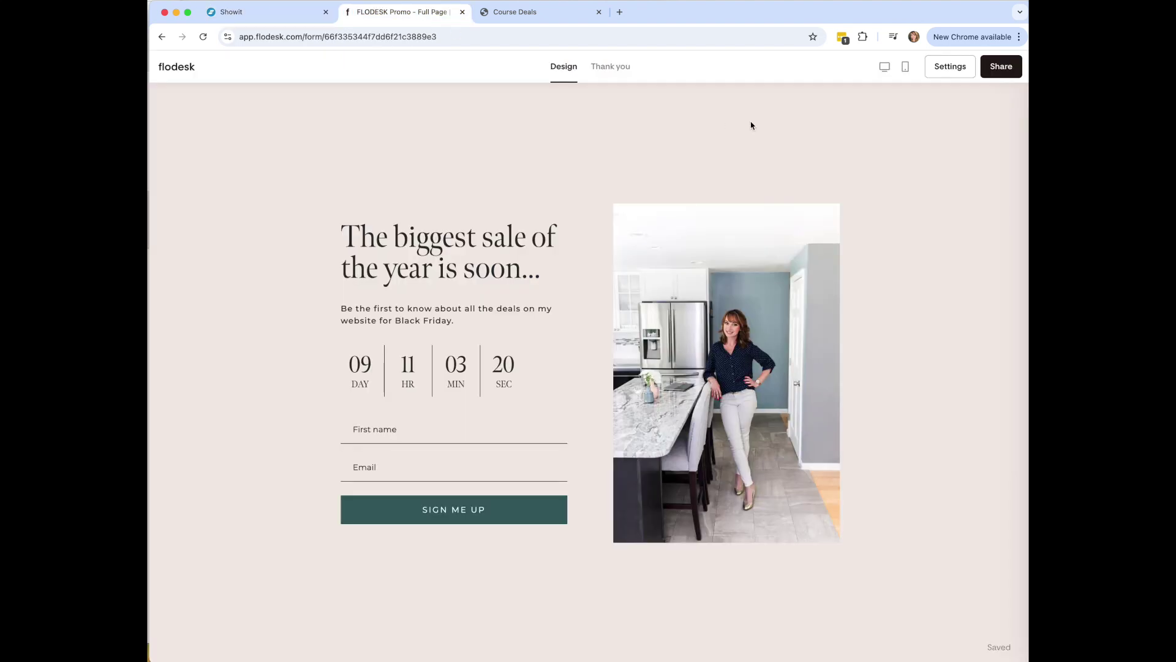
left_click(950, 67)
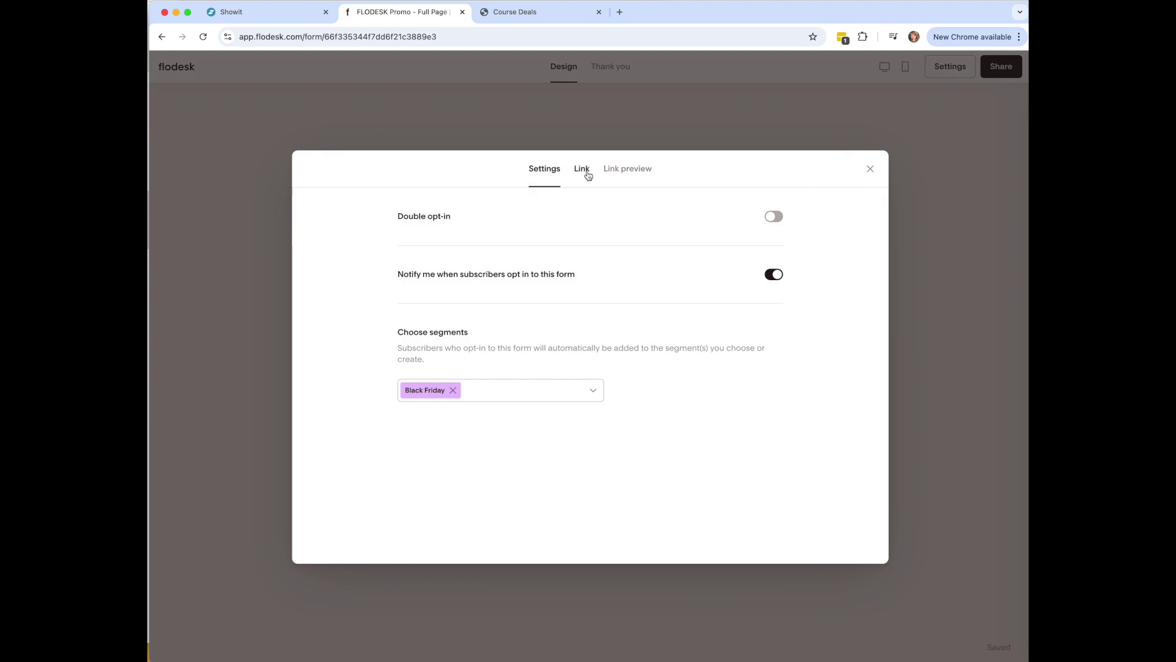
left_click(586, 174)
double_click(554, 249)
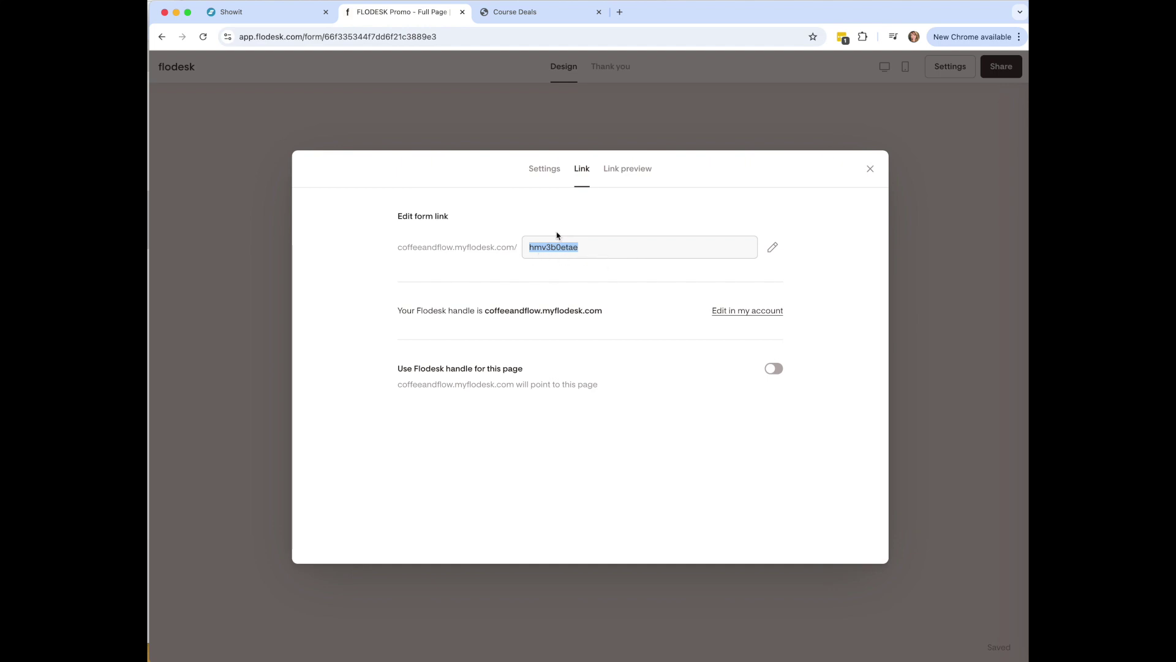
left_click(772, 247)
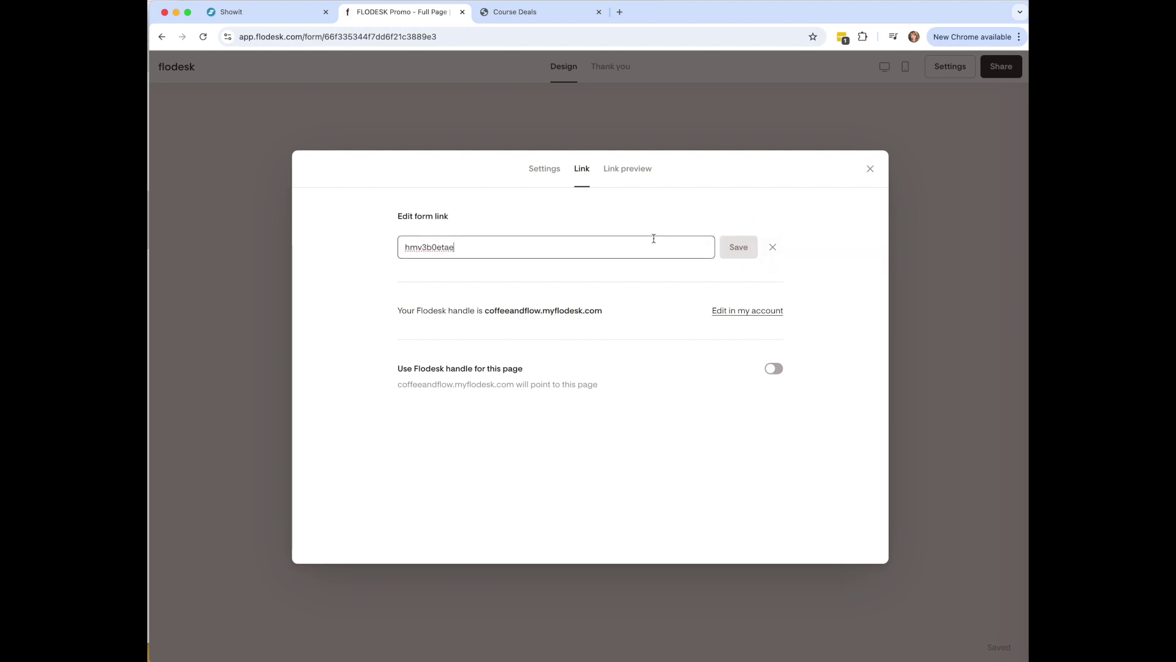
triple_click(653, 237)
type("blackfrida")
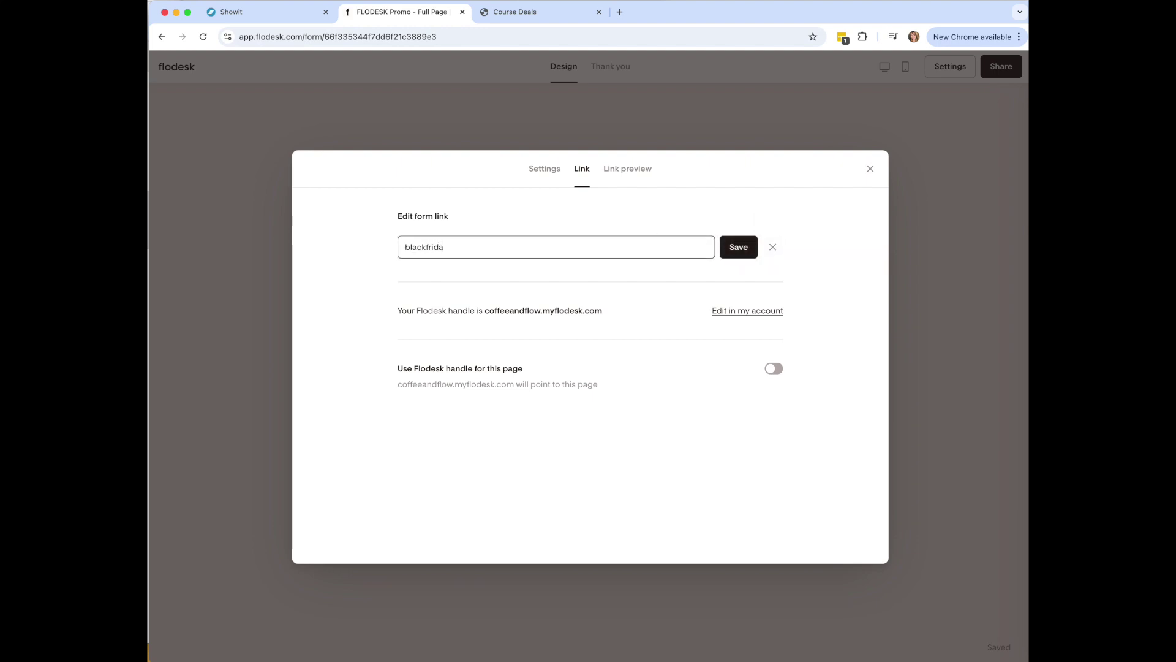
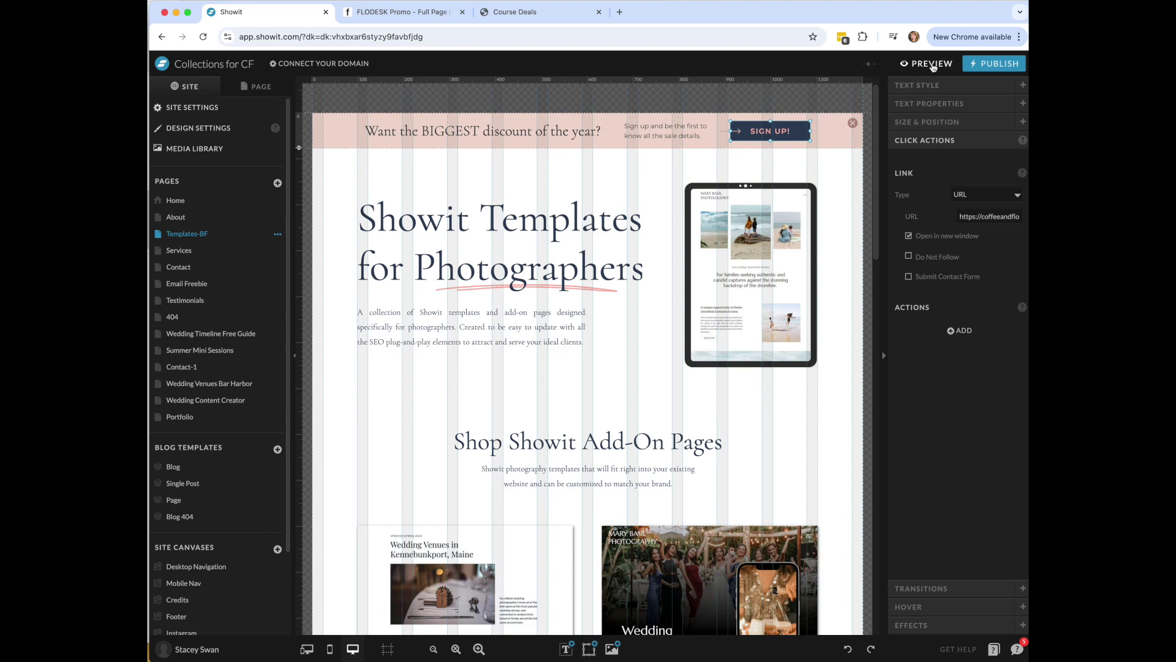
- Preview the Showit site, dismiss the promo popup and follow the banner's SIGN UP! button to inspect the countdown form
left_click(932, 64)
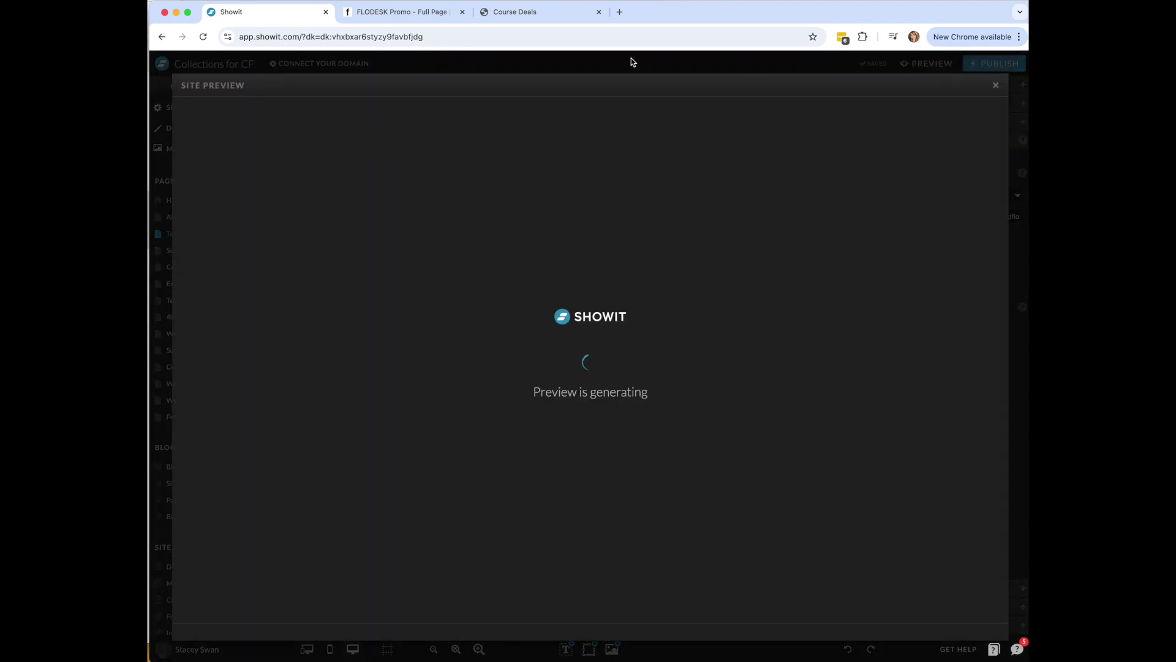
left_click(392, 89)
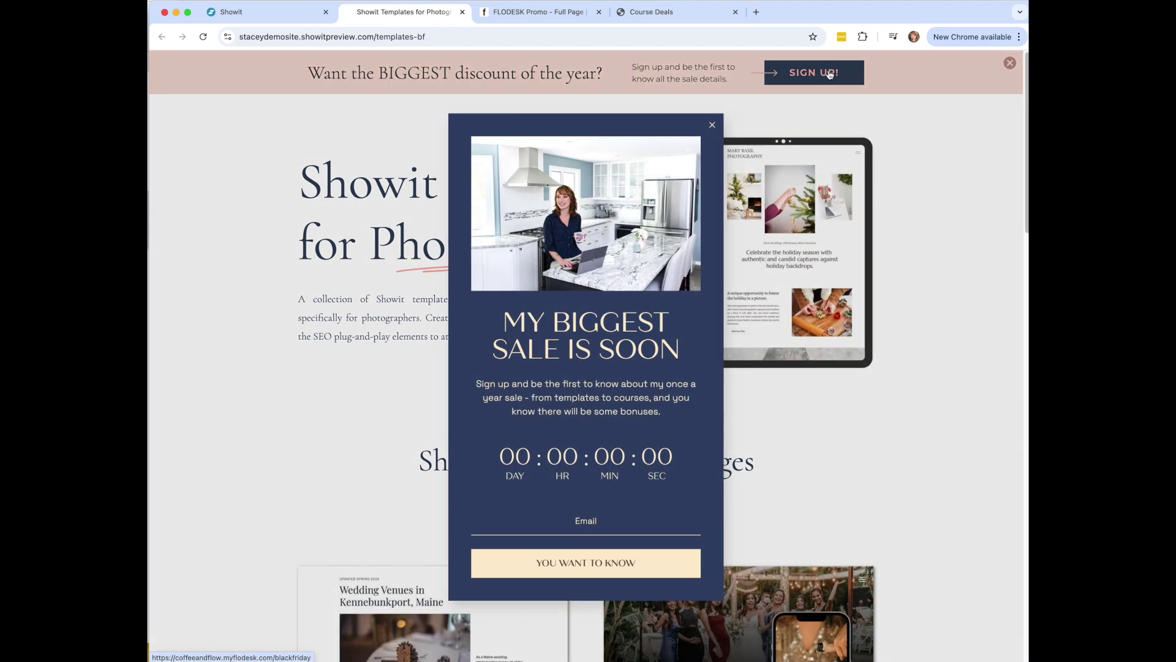
left_click(827, 76)
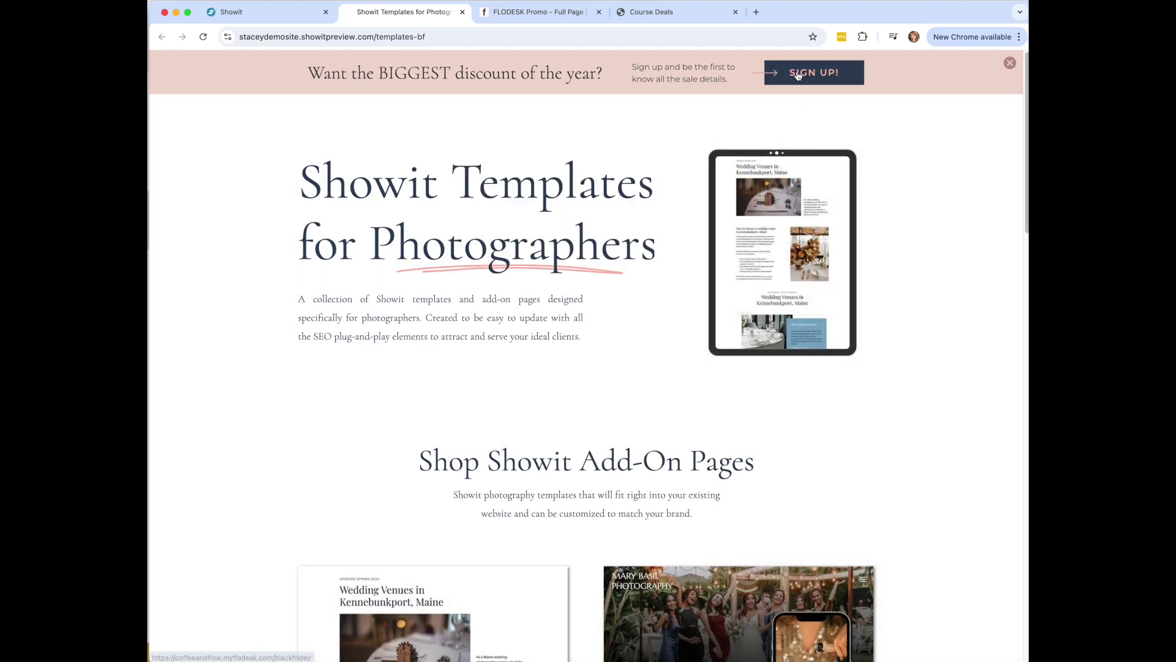
left_click(797, 74)
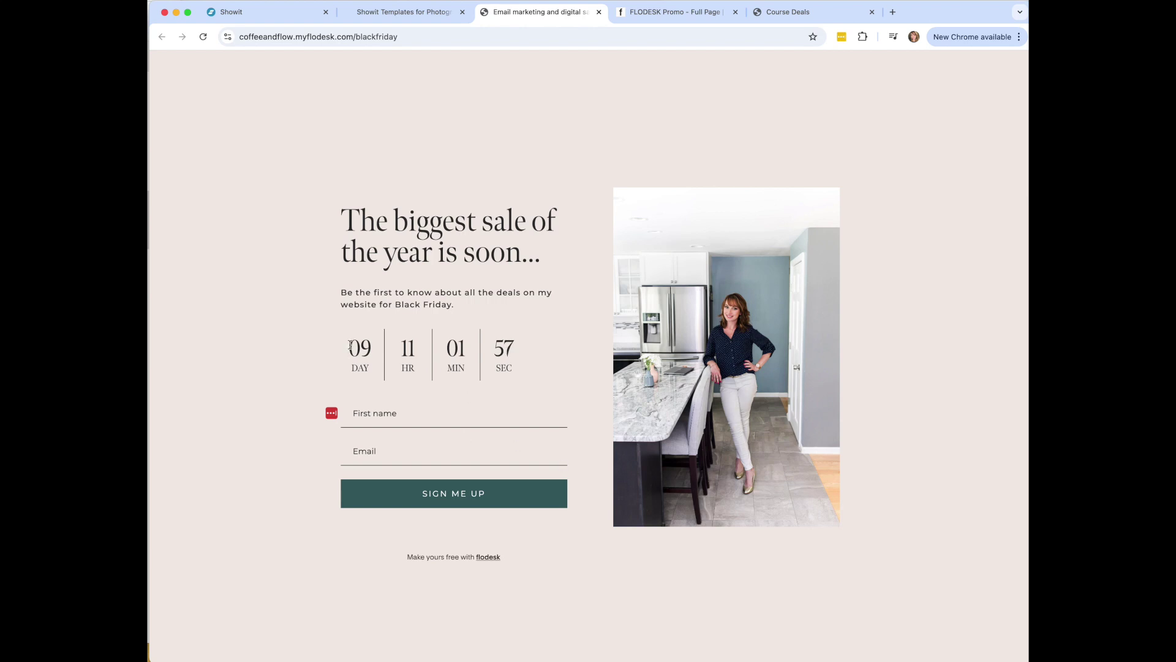
left_click_drag(349, 345, 541, 357)
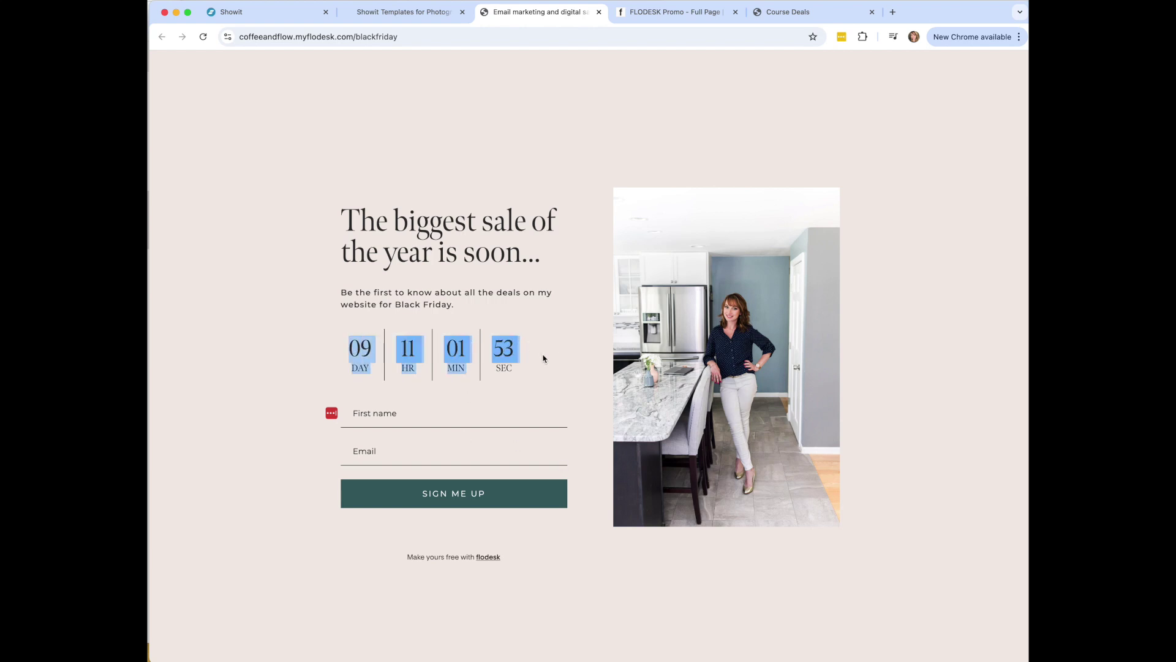
left_click(544, 361)
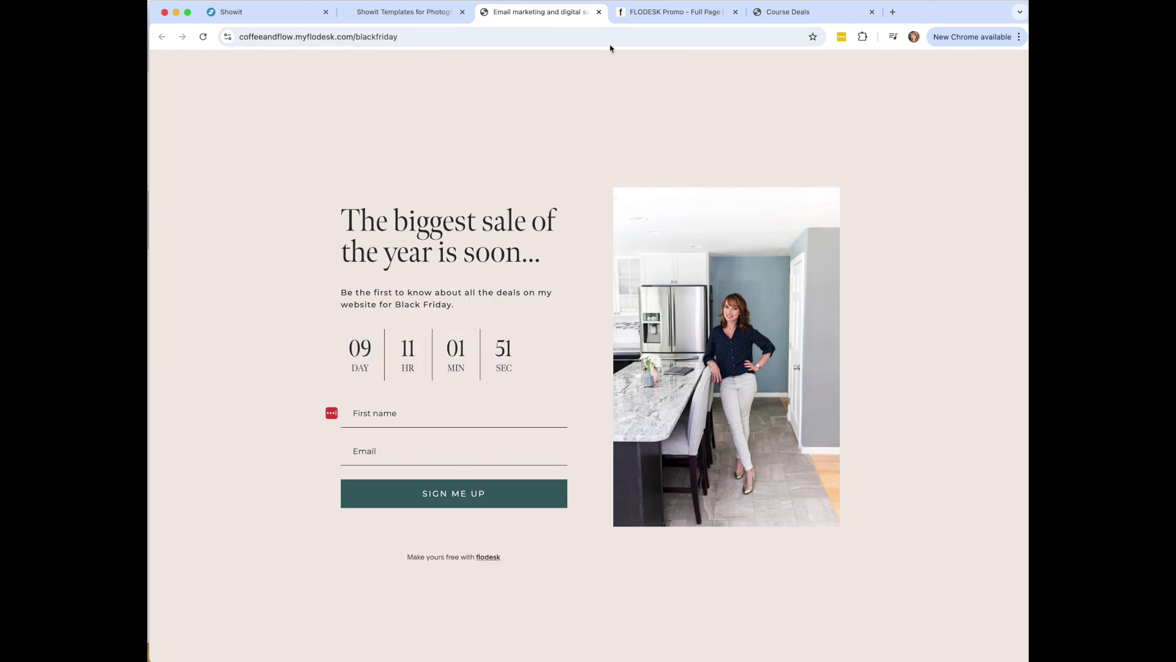
- Switch back to the Flodesk form editor, select the countdown and set its divider to the vertical line style after trying the colon
left_click(673, 12)
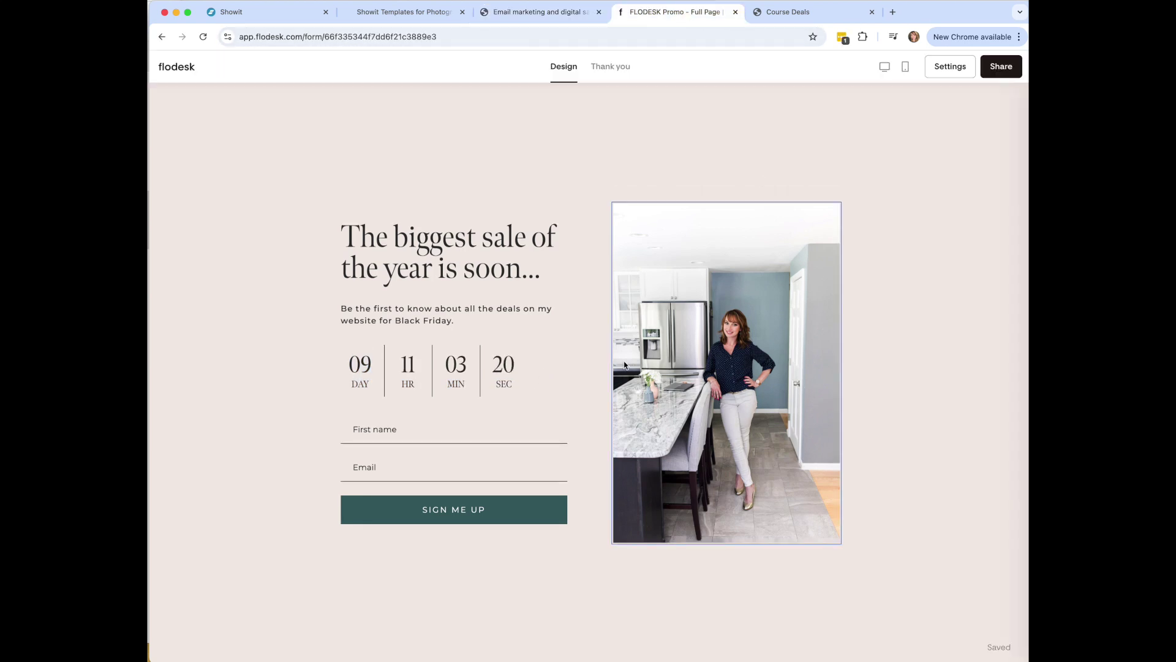
left_click(424, 370)
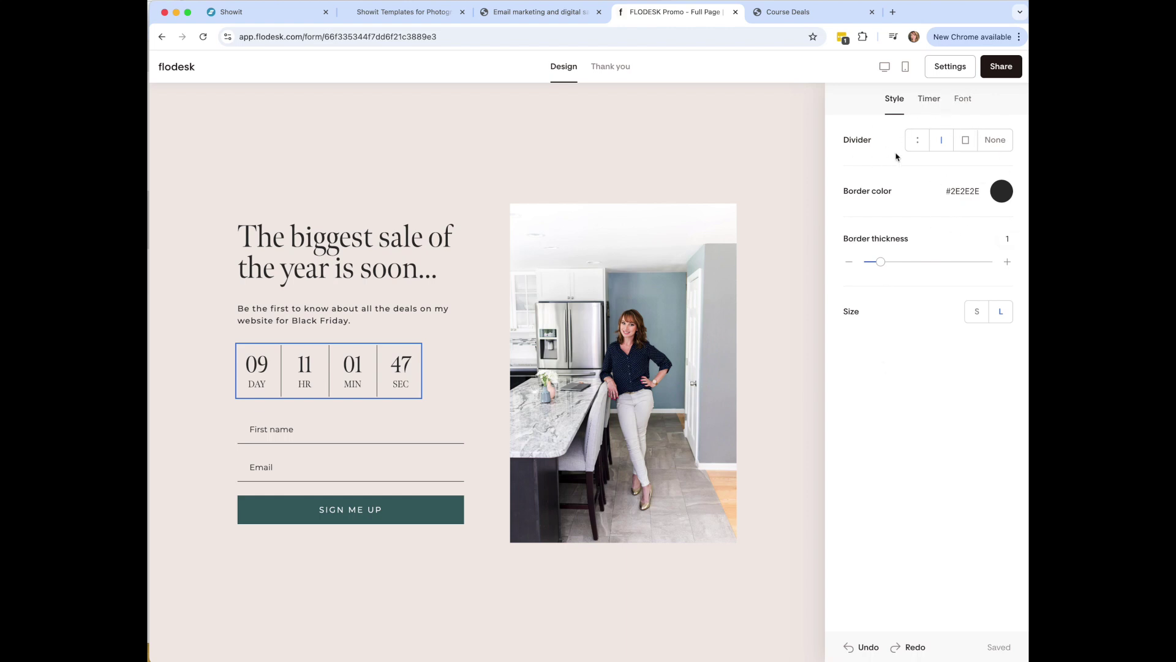
left_click(918, 139)
left_click(942, 140)
- Set the countdown to end on October 8, 2024 at 09:00 AM
left_click(929, 98)
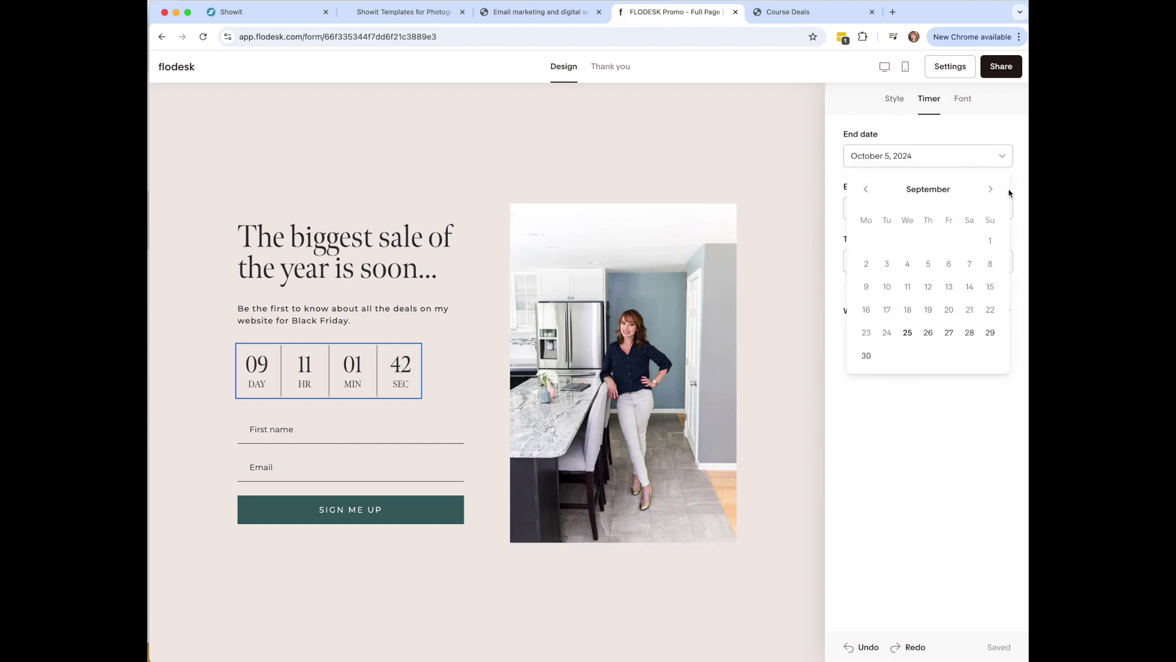
left_click(991, 190)
left_click(888, 265)
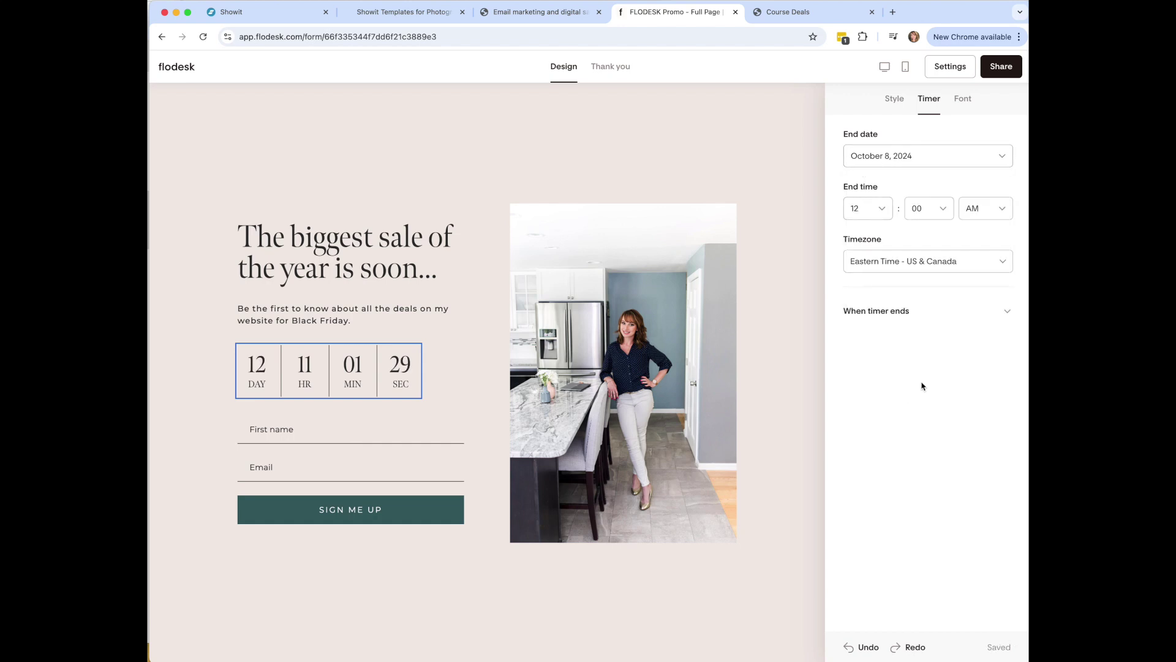
left_click(873, 215)
left_click(868, 297)
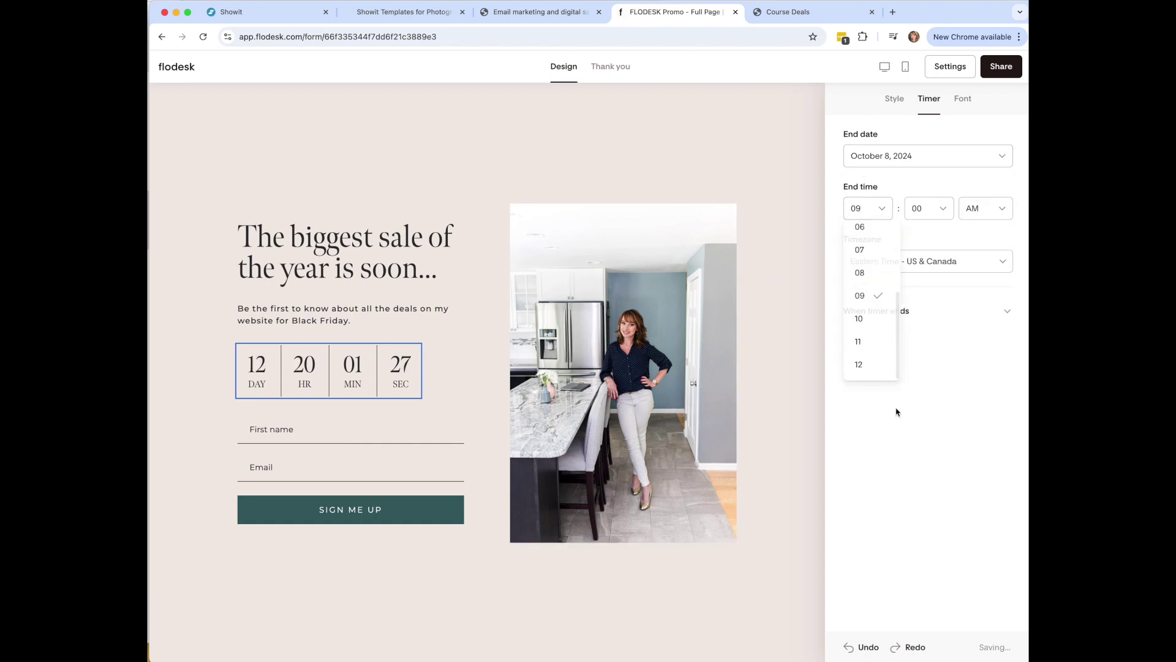
- Review the countdown's timer-end and font options, then the form's general and segment settings
left_click(923, 309)
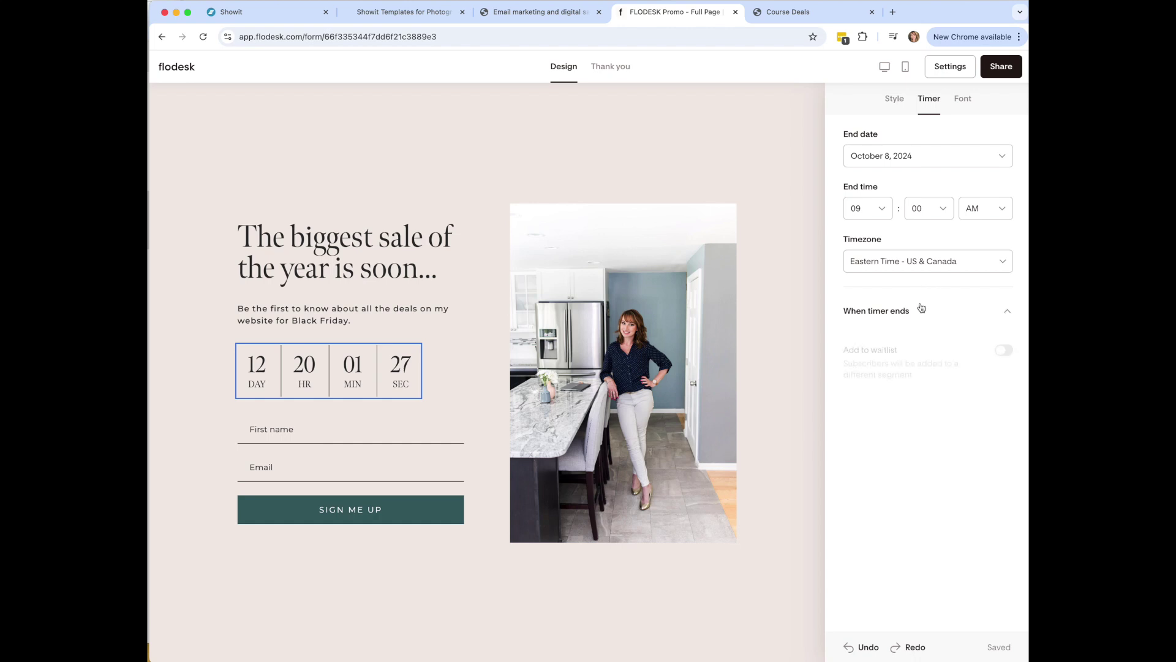
left_click(962, 99)
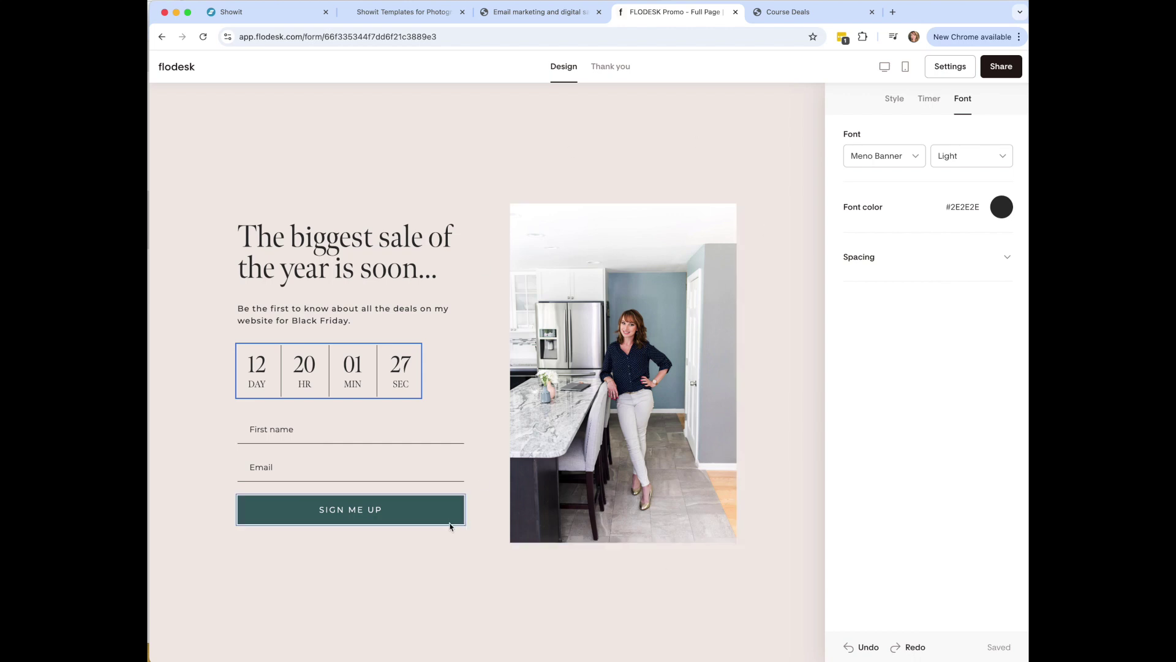
left_click(716, 126)
left_click(950, 68)
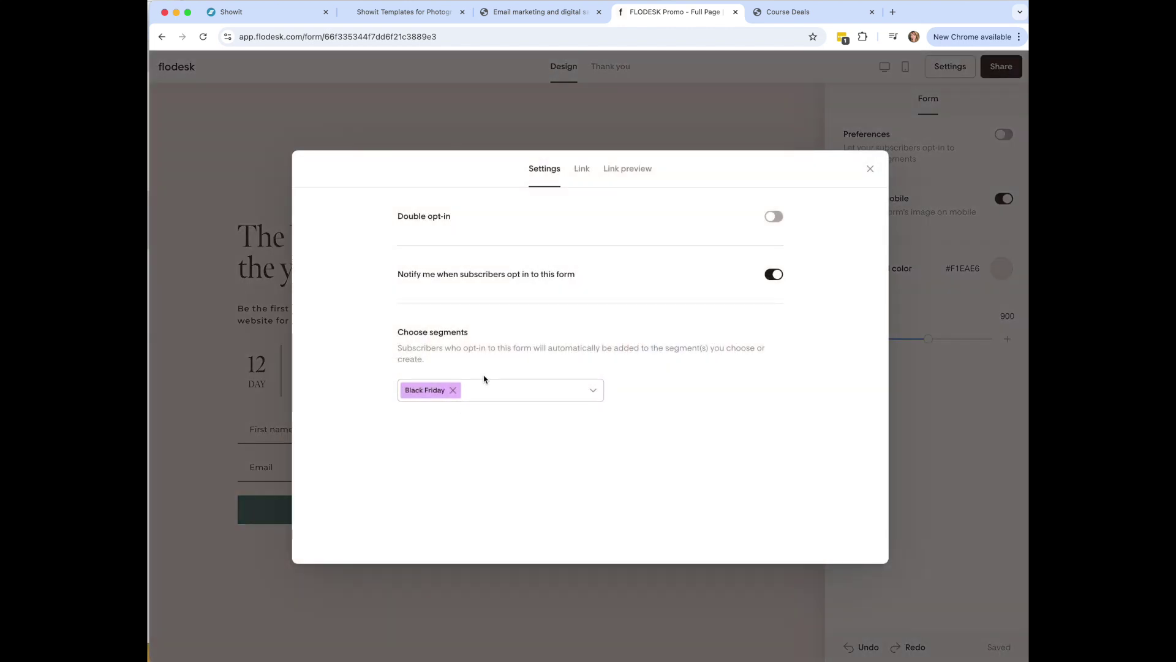
- Check the full-page form's link settings, close them and return to the list of forms
left_click(582, 168)
left_click(869, 169)
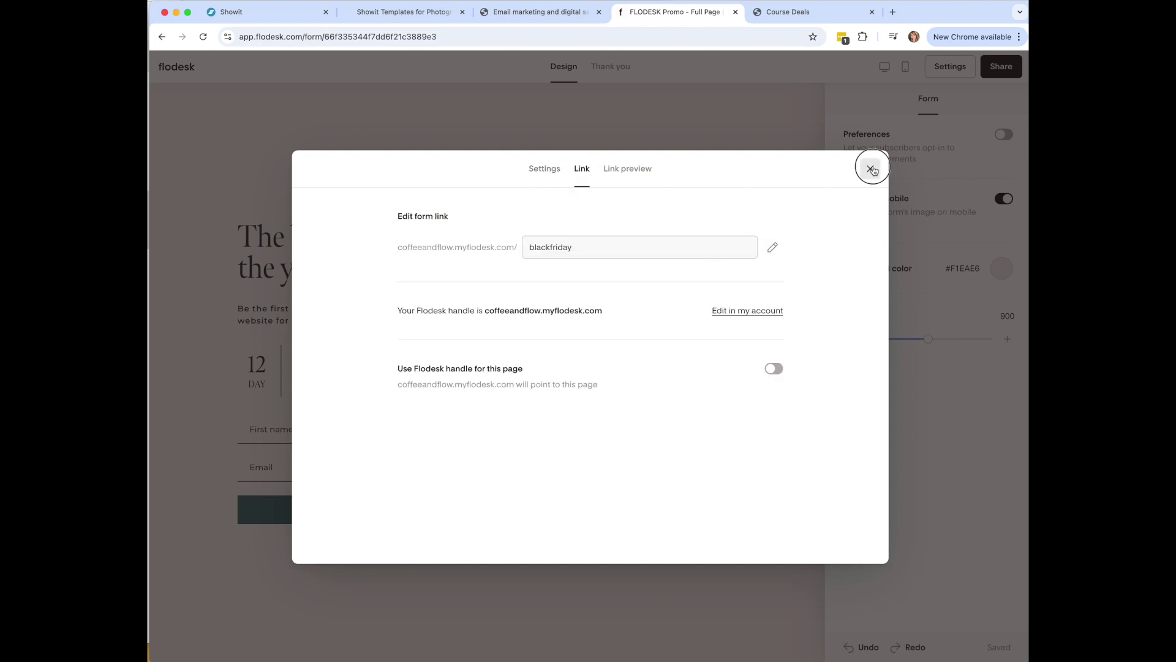
left_click(185, 72)
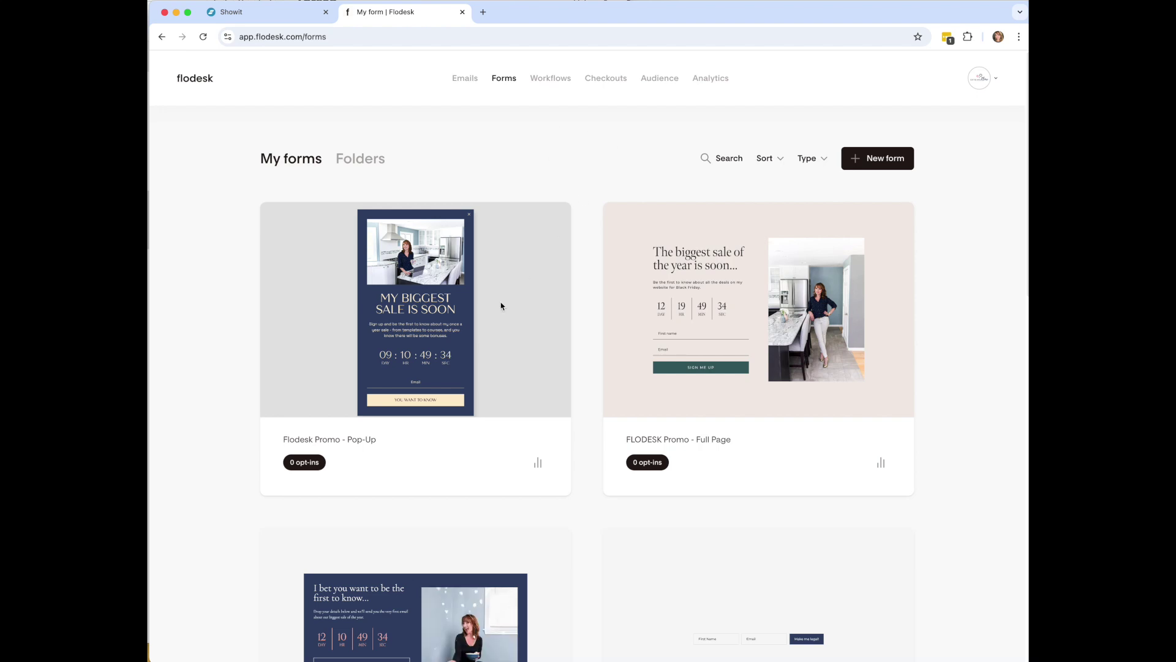
- Open the Flodesk Promo - Pop-Up form and review its countdown's style and timer options
mouse_move(421, 345)
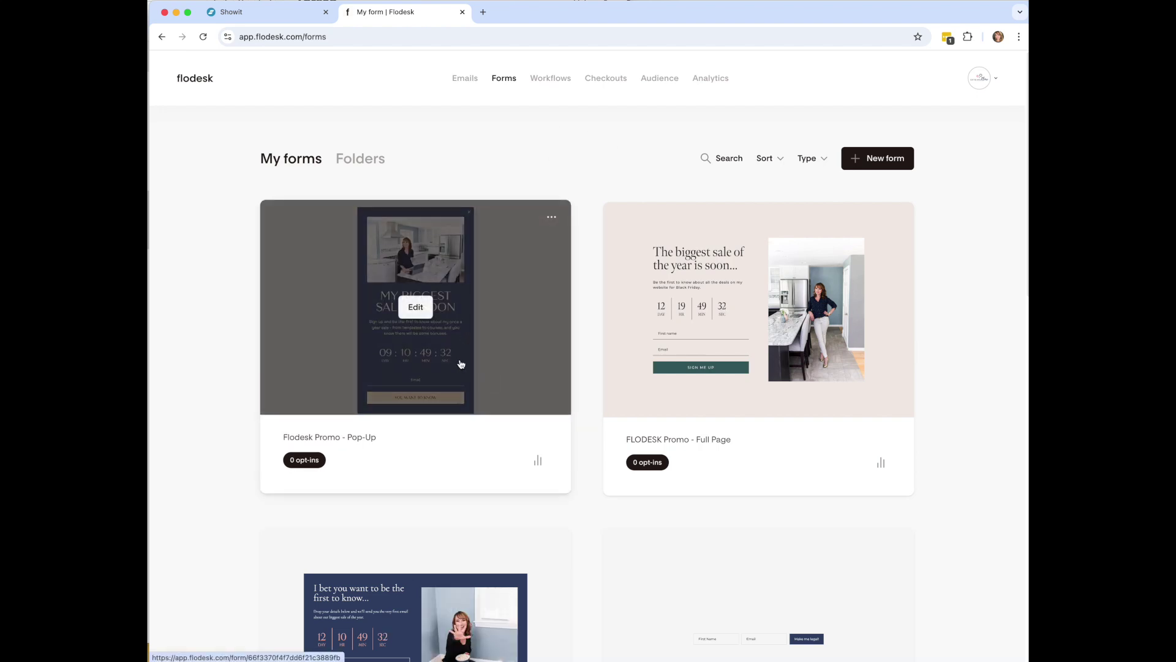
left_click(494, 298)
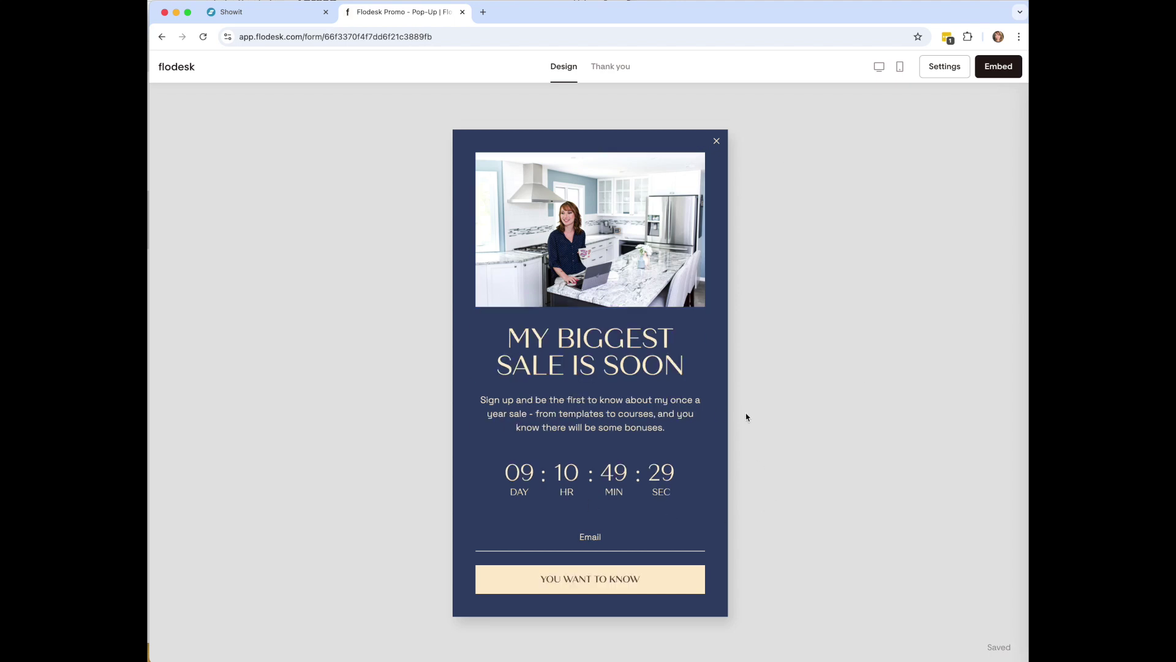
left_click(650, 478)
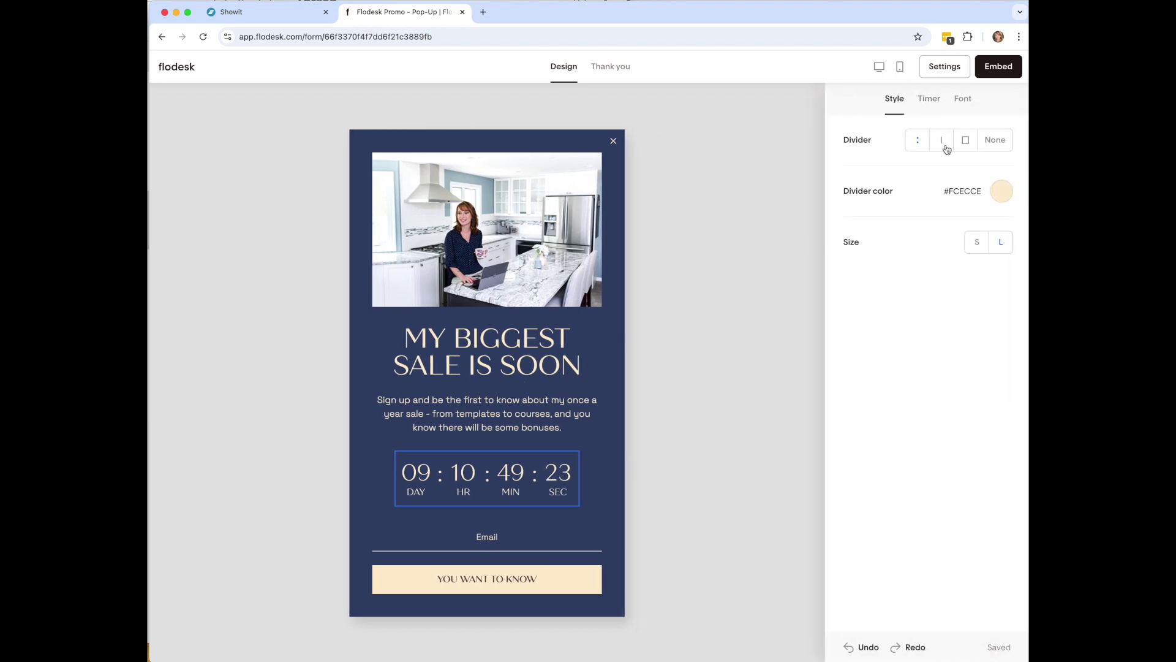
left_click(929, 99)
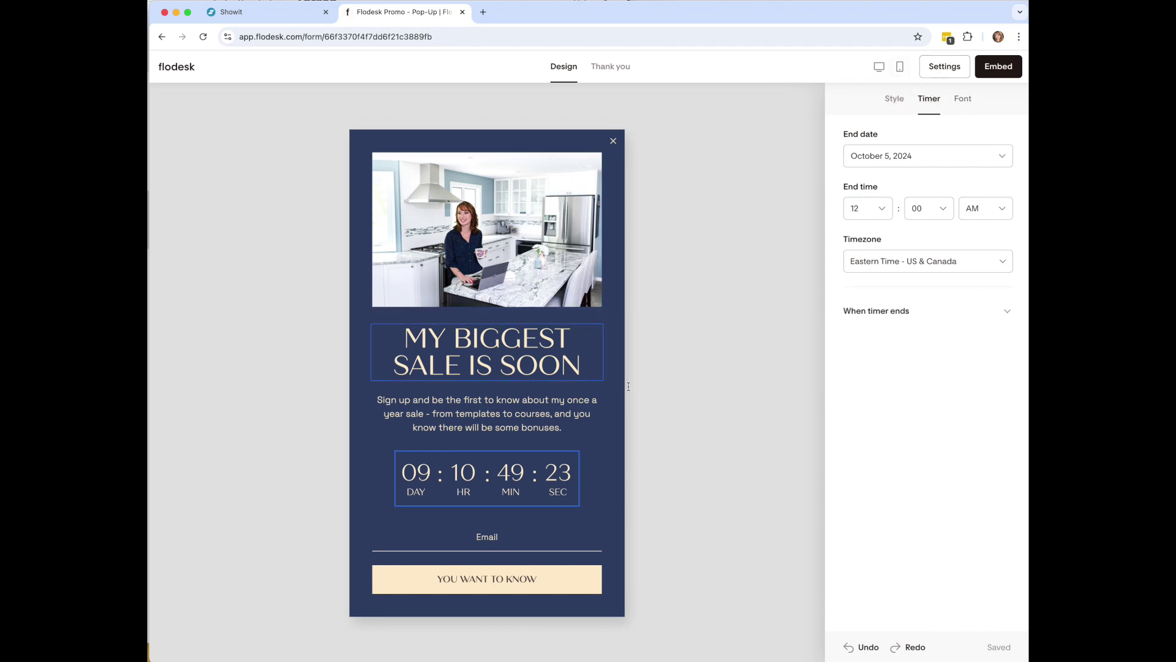
- Review the pop-up form's display timing options and copy its header embed code
left_click(947, 68)
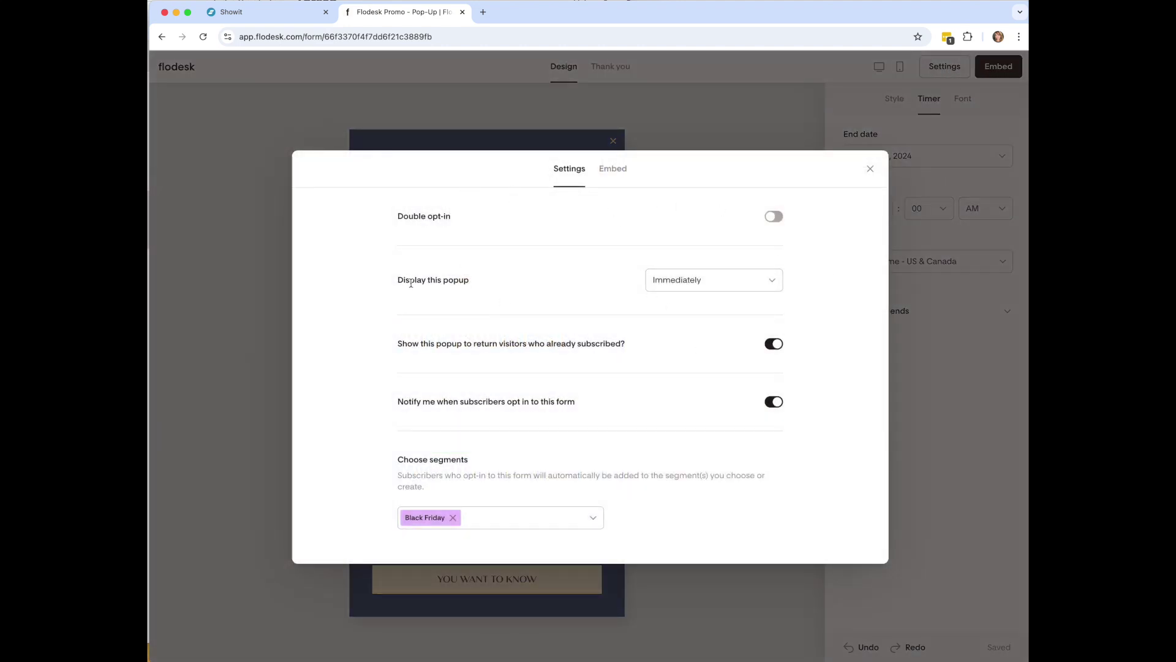
left_click(718, 278)
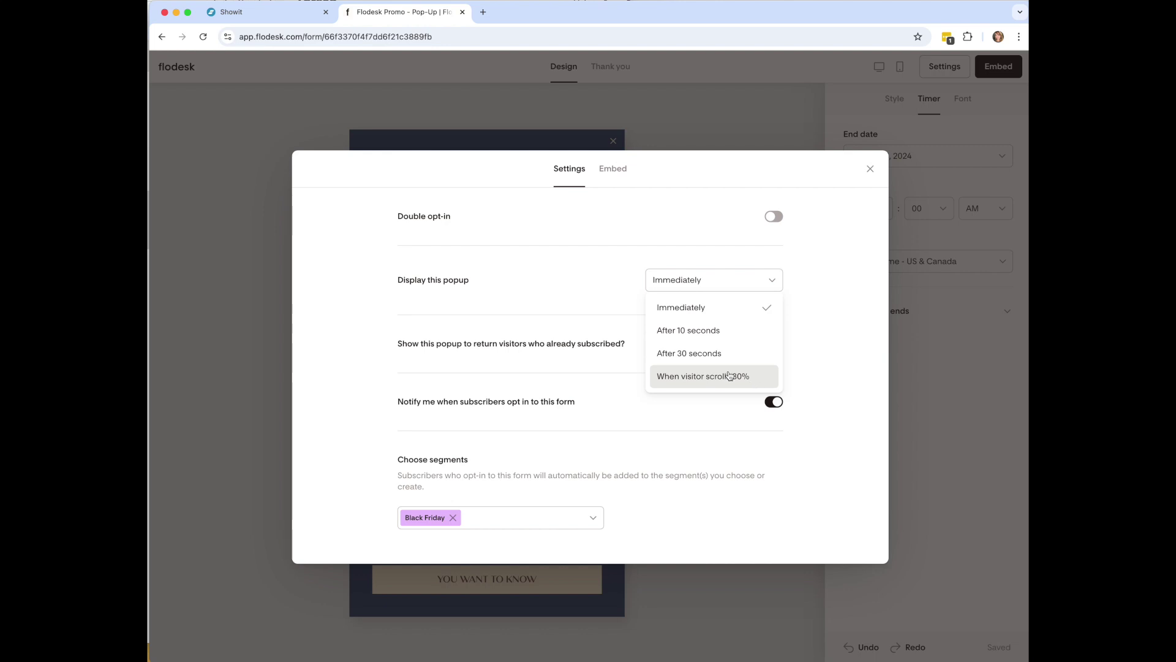
left_click(544, 370)
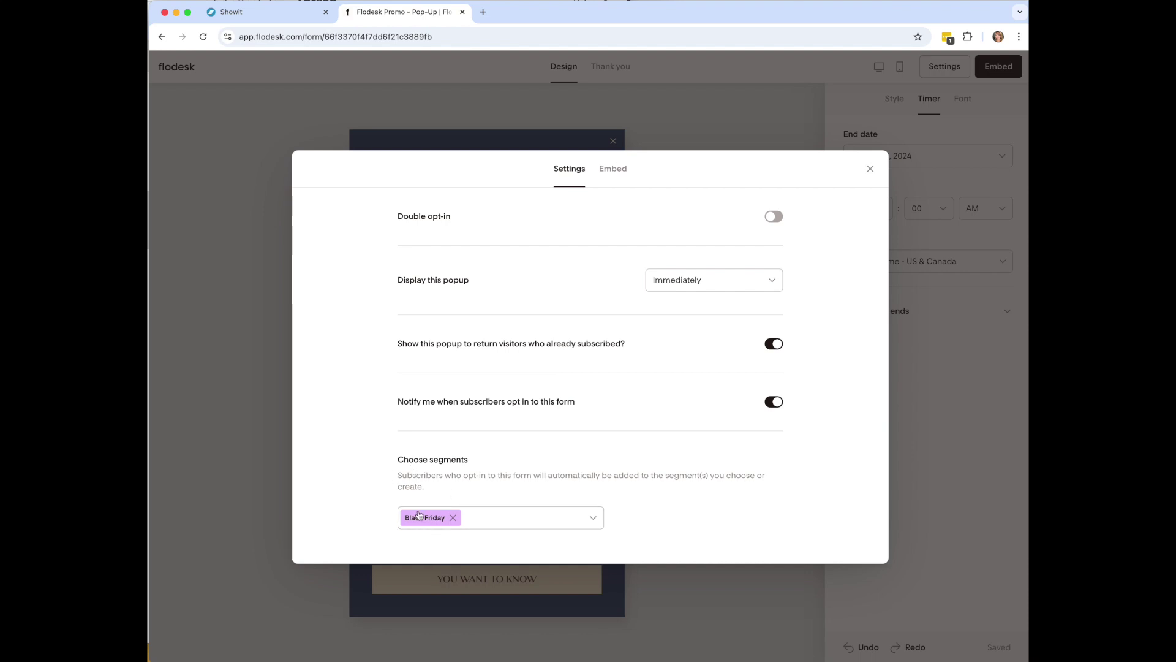
left_click(626, 174)
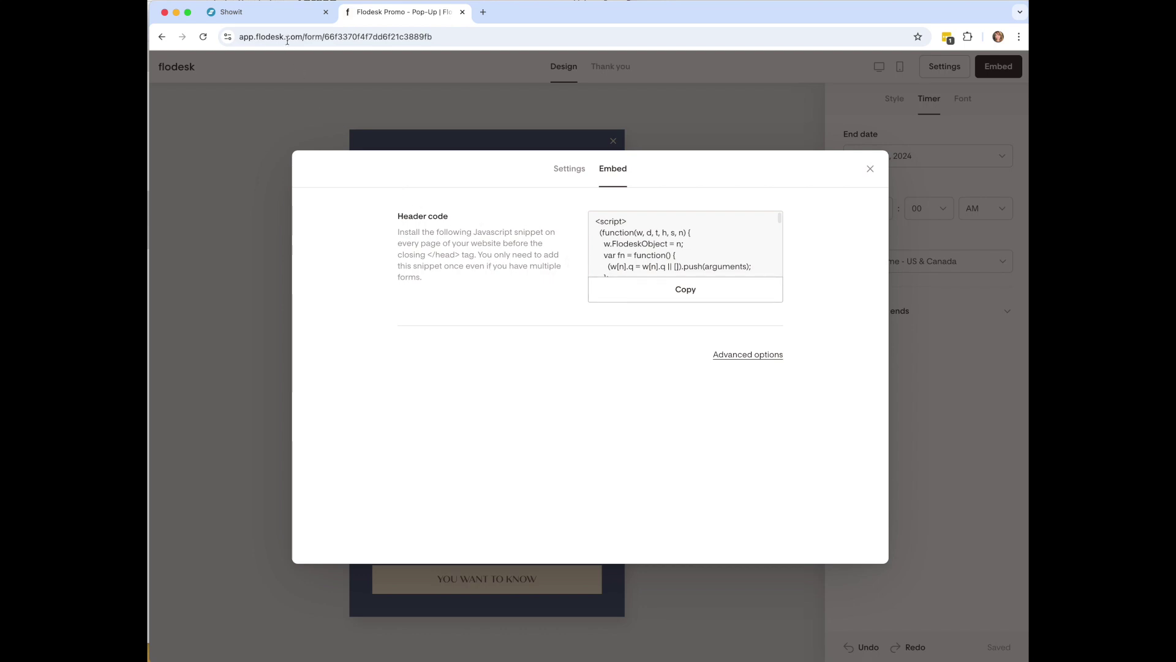
left_click(670, 293)
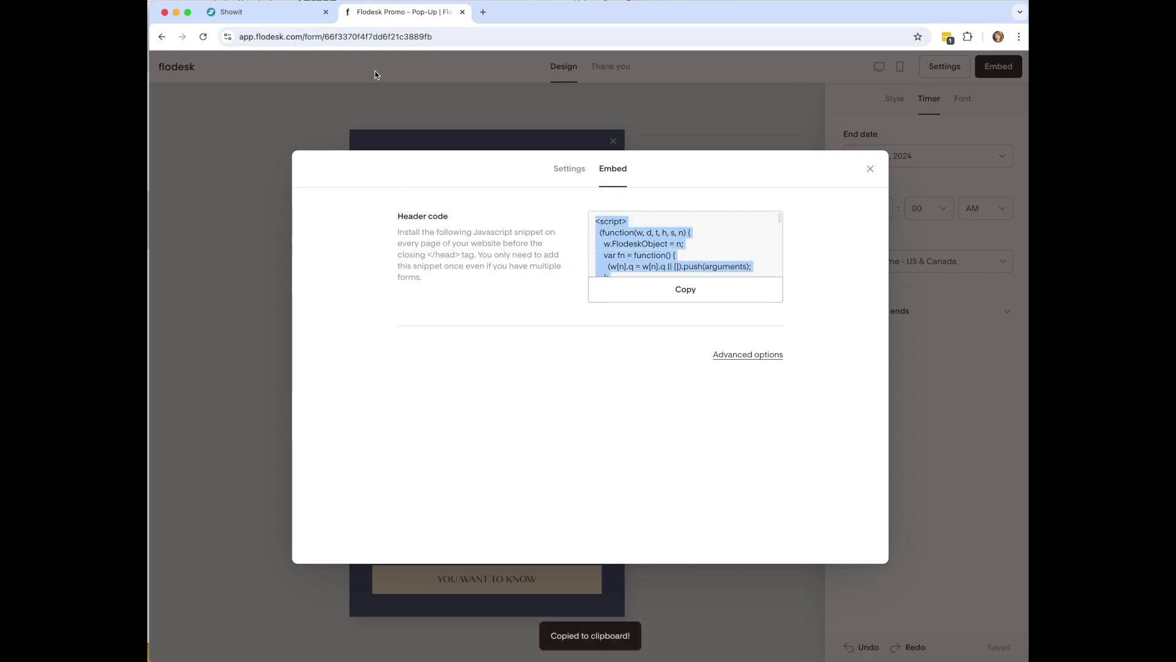
- Switch to Showit, close the site preview and bring up the Templates-BF page's advanced settings
left_click(242, 20)
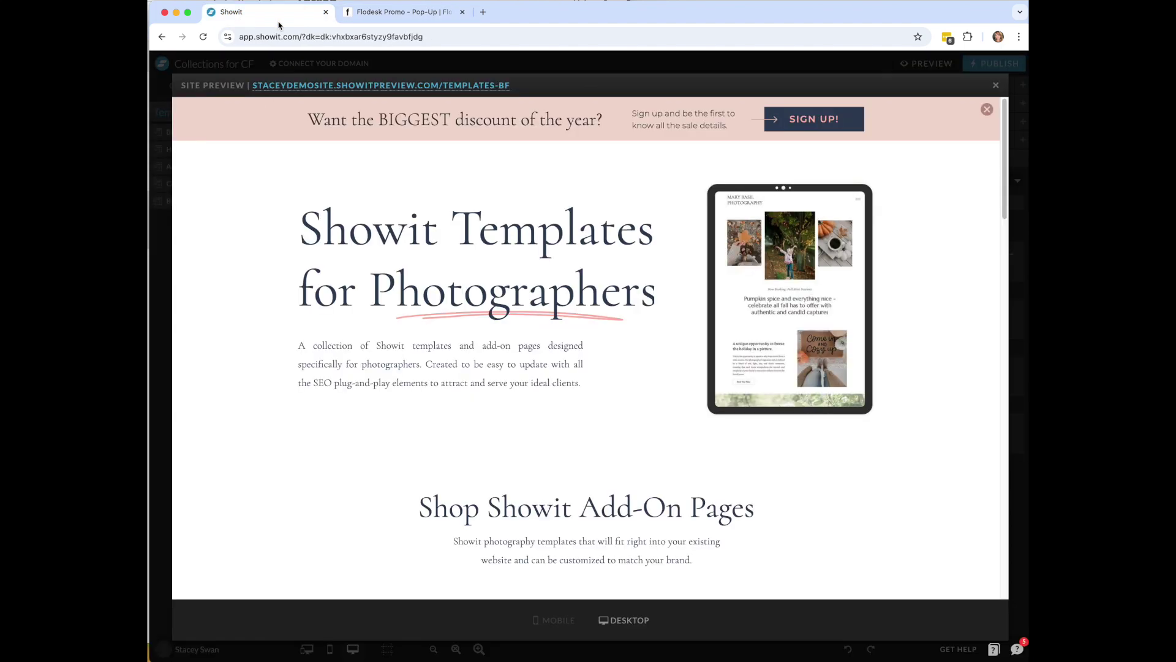
key("Escape")
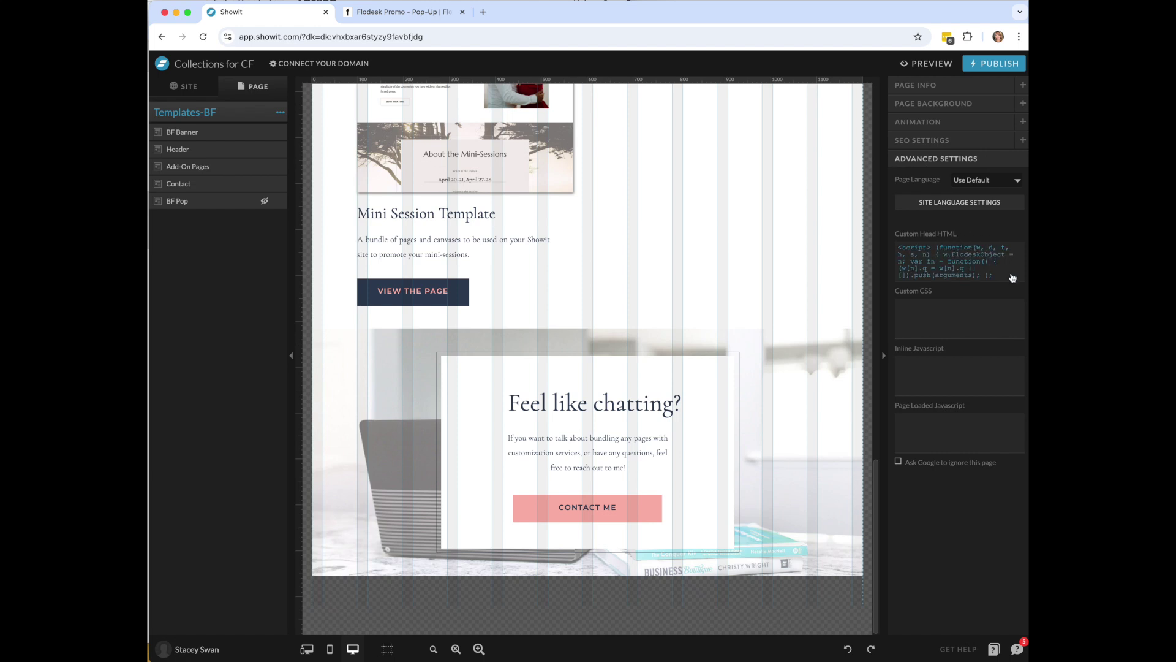
left_click(183, 134)
left_click(196, 263)
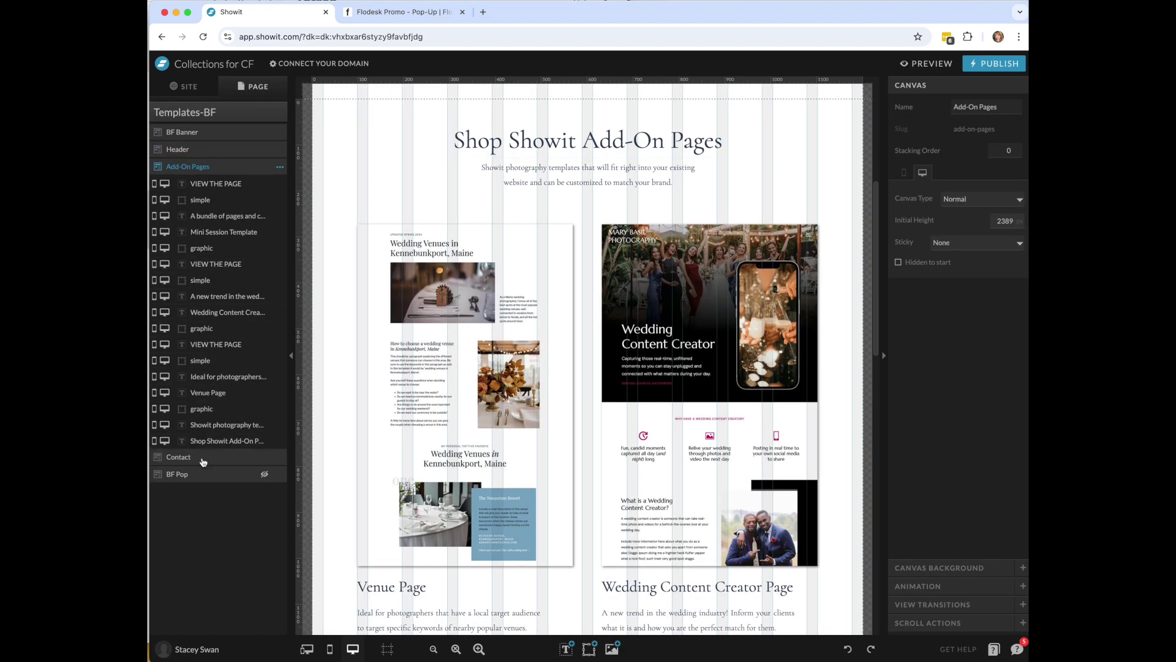
left_click(179, 444)
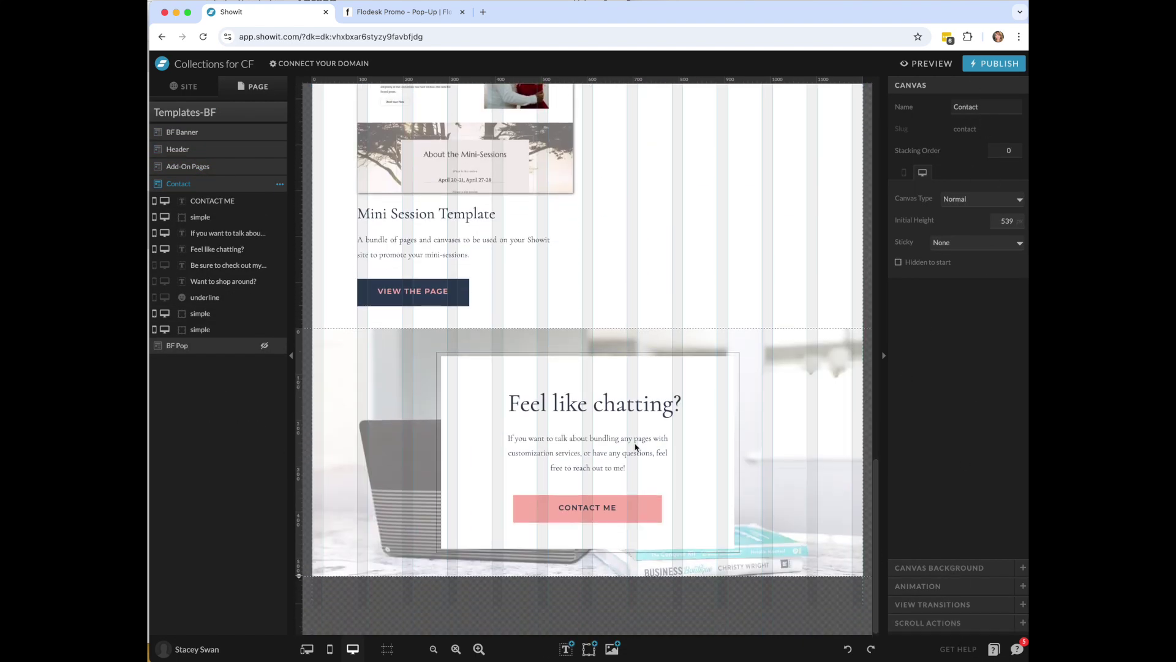
left_click(164, 115)
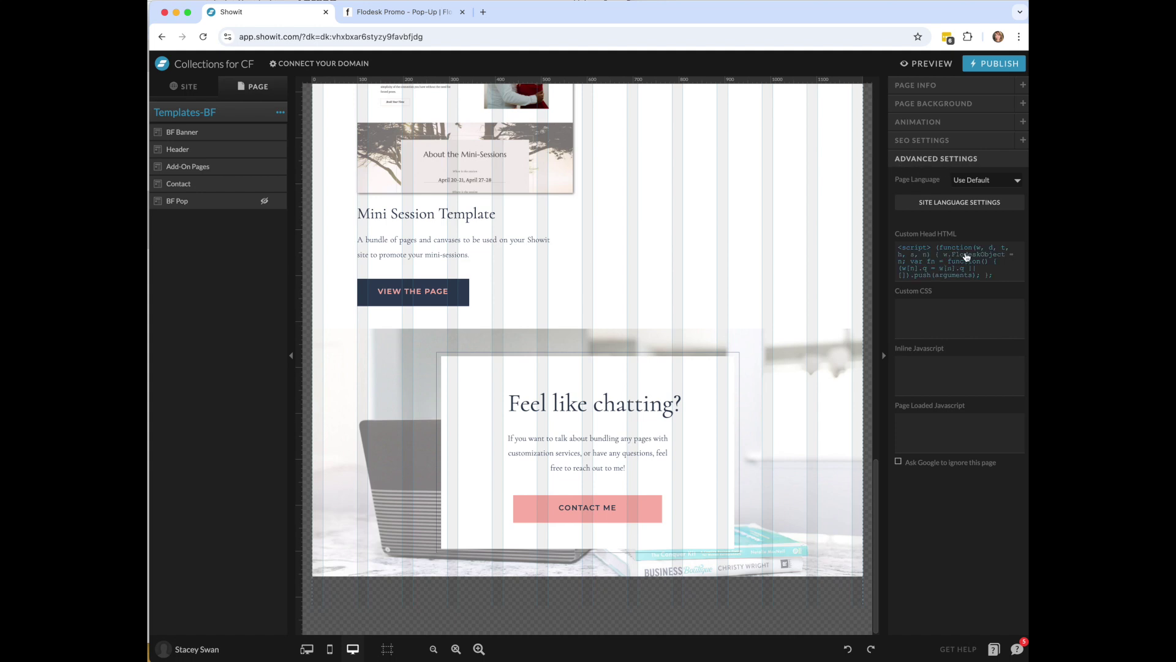
- Replace the Templates-BF page's custom head HTML with the copied Flodesk header code and save it
left_click(946, 259)
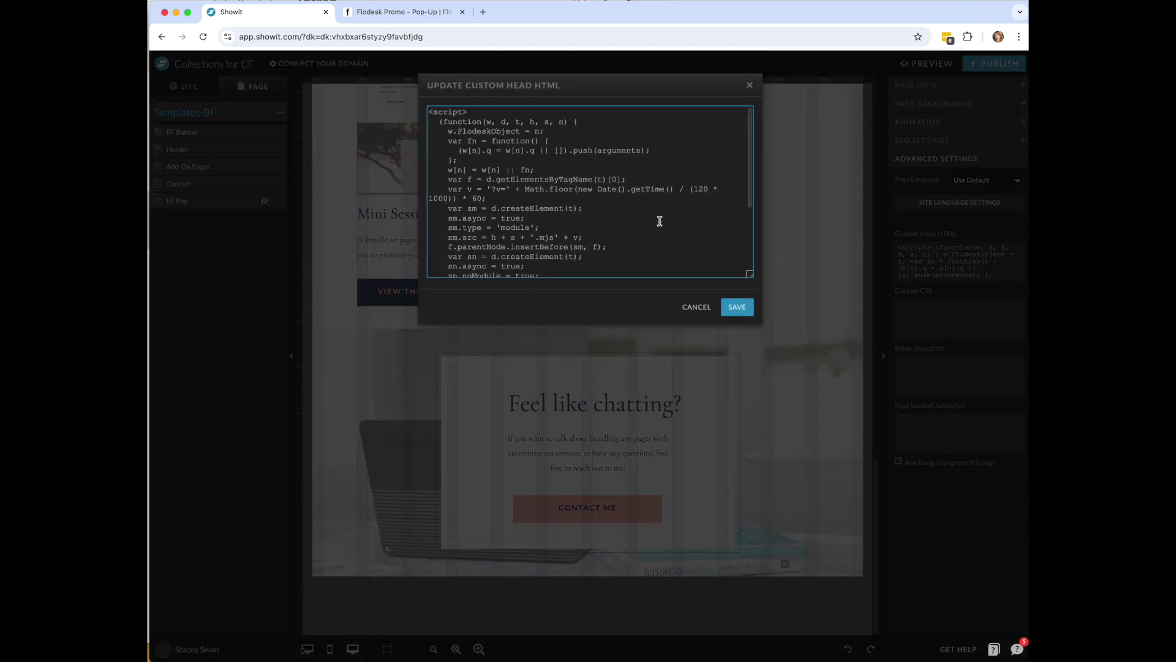
key("super+a")
key("BackSpace")
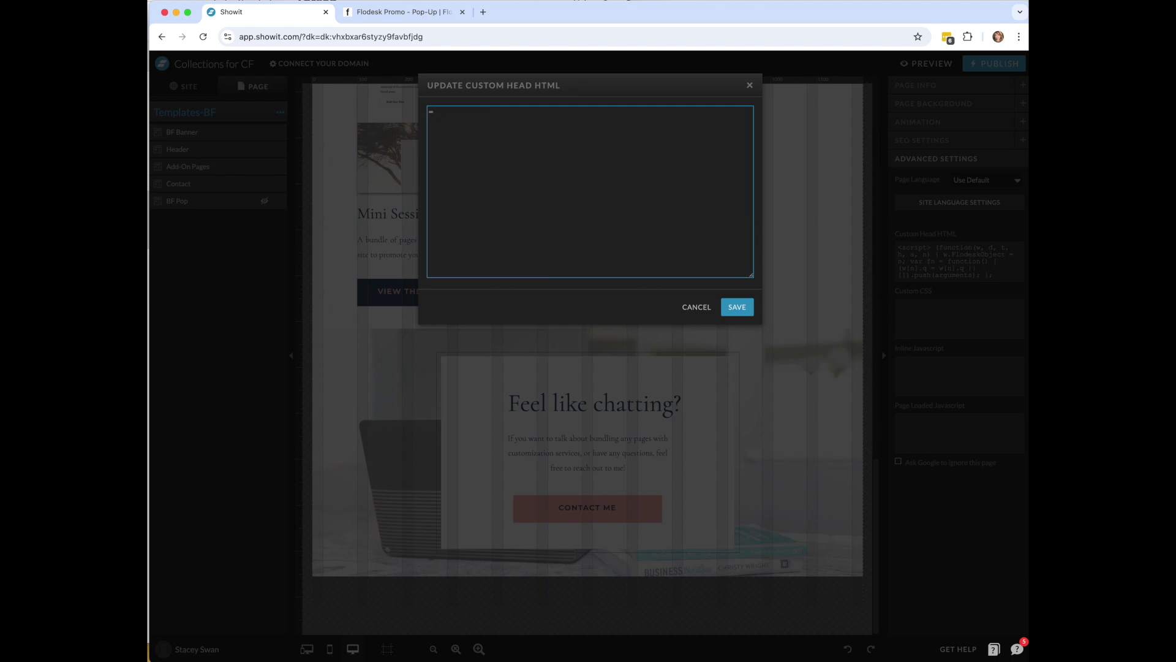
key("super+v")
left_click(738, 307)
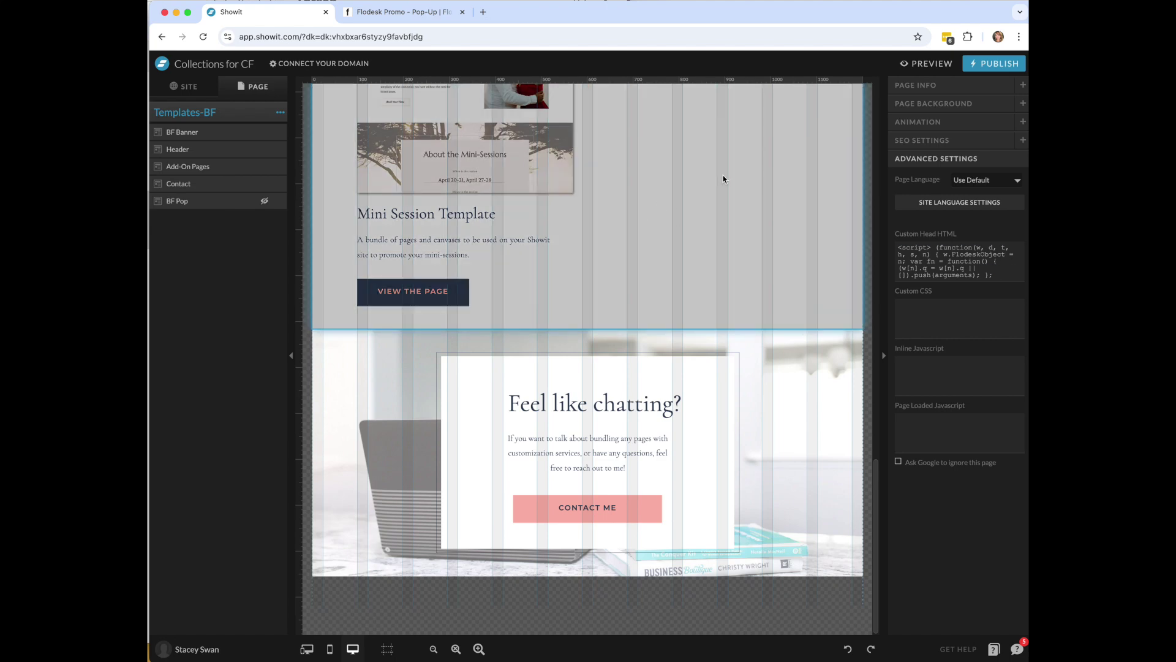
- Preview the Templates-BF page in the editor and in its own browser tab, dismiss the sign-up banner, and close both previews
scroll(838, 213, "up", 15)
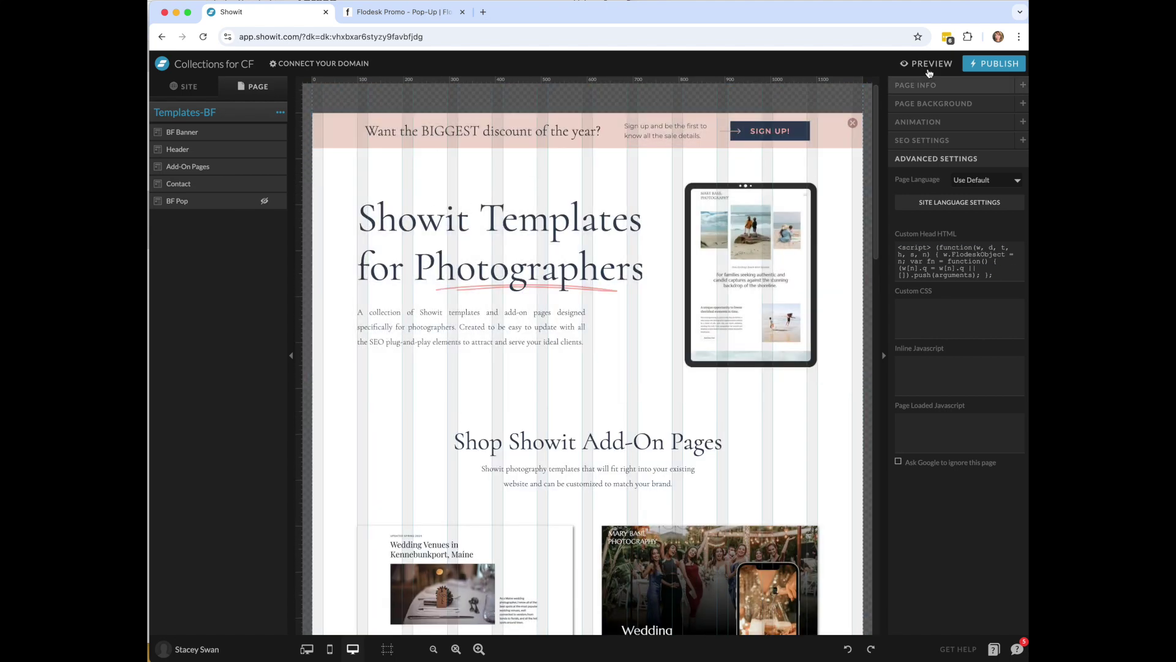
left_click(937, 64)
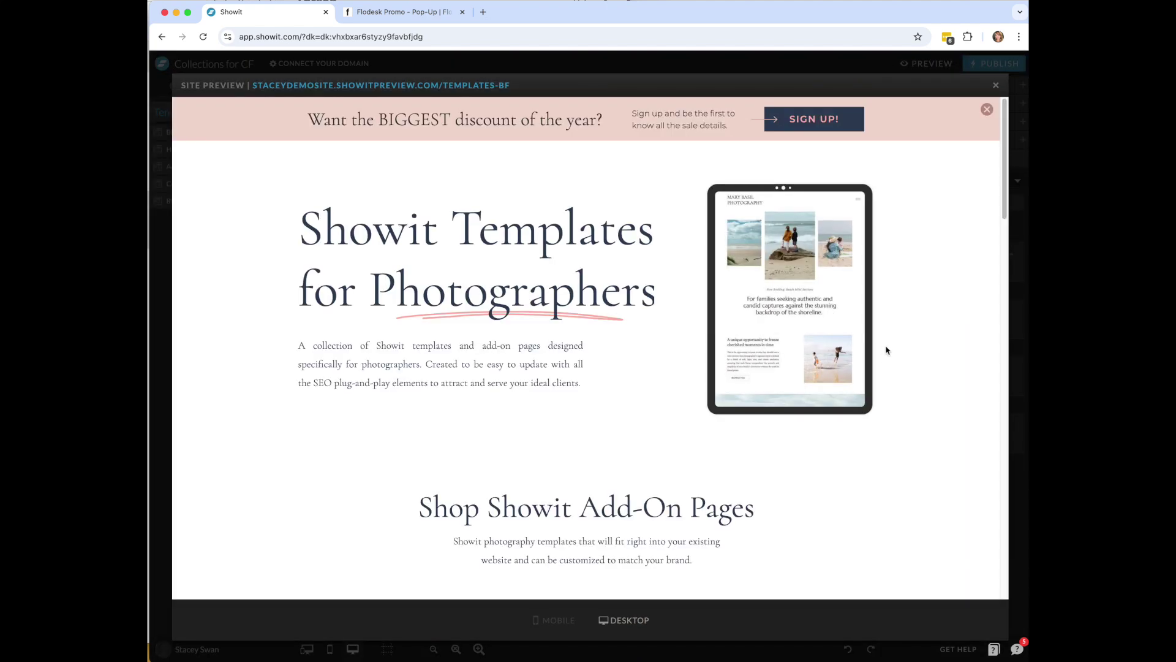
scroll(886, 350, "down", 20)
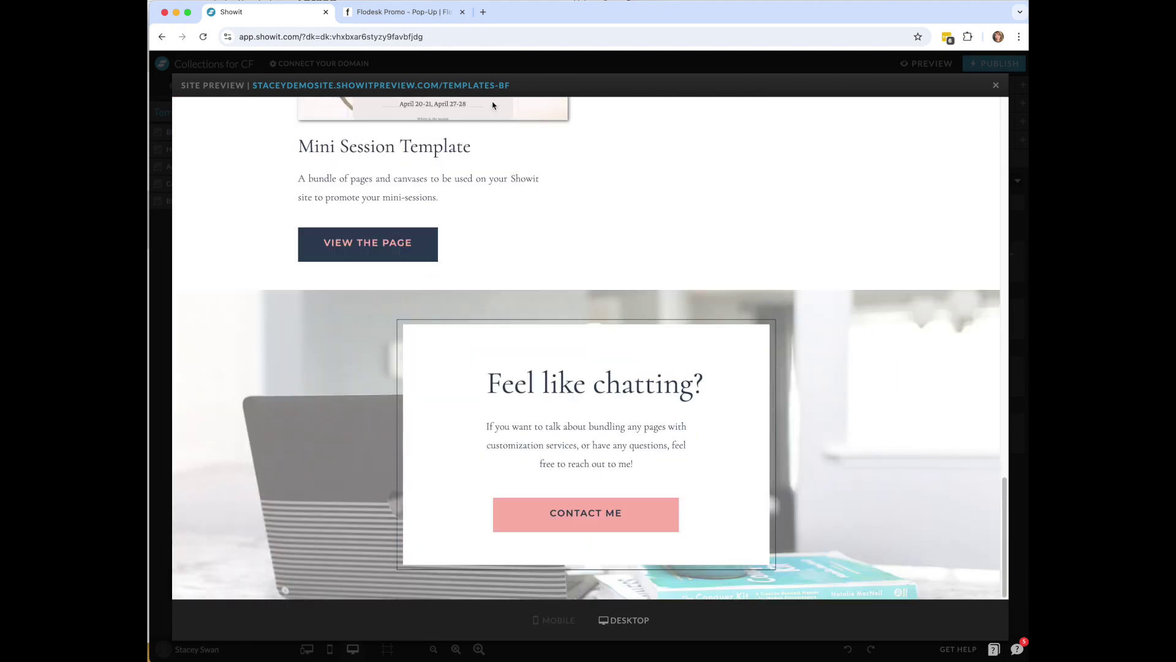
left_click(472, 85)
scroll(919, 361, "down", 5)
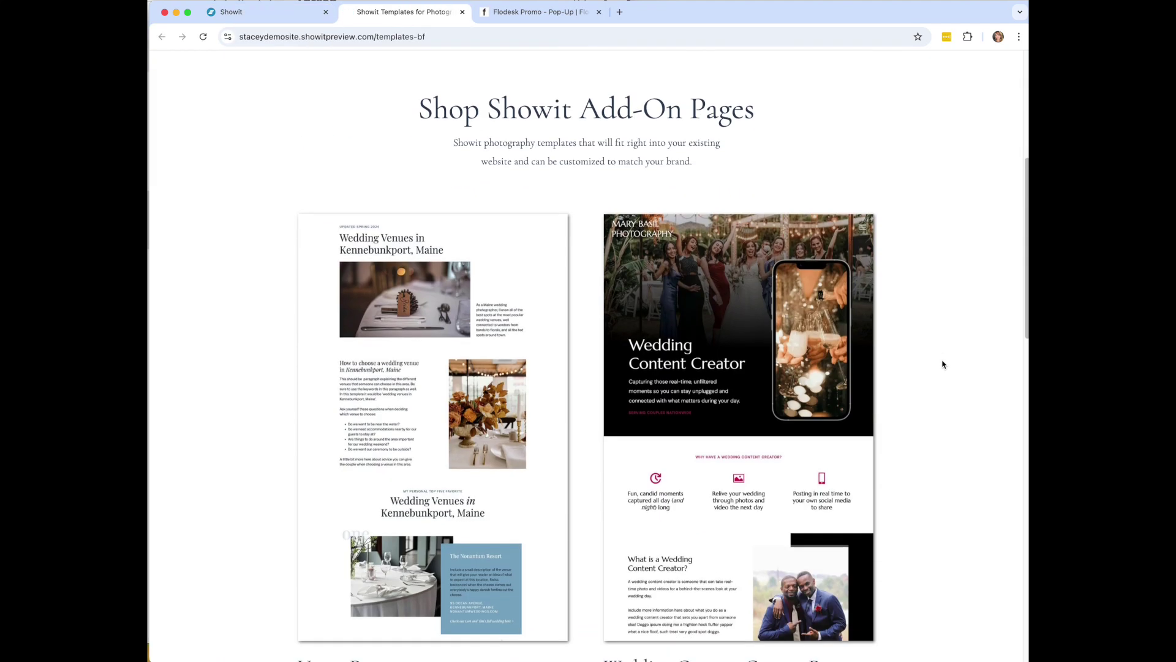
scroll(942, 364, "down", 10)
scroll(940, 362, "up", 14)
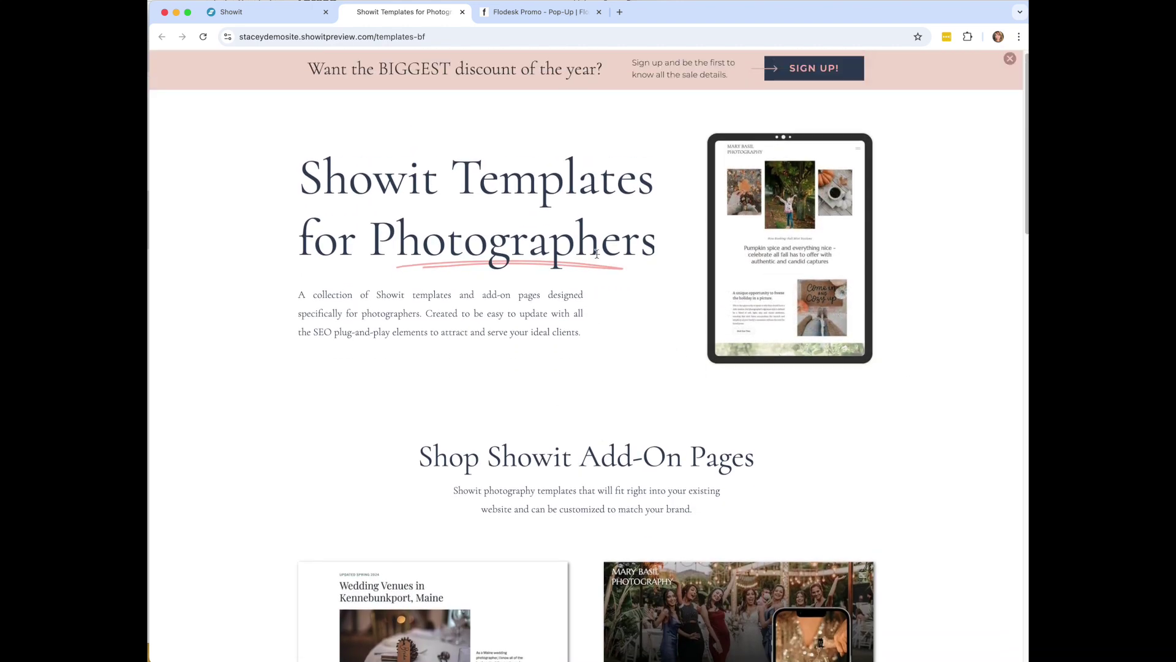
left_click(1010, 63)
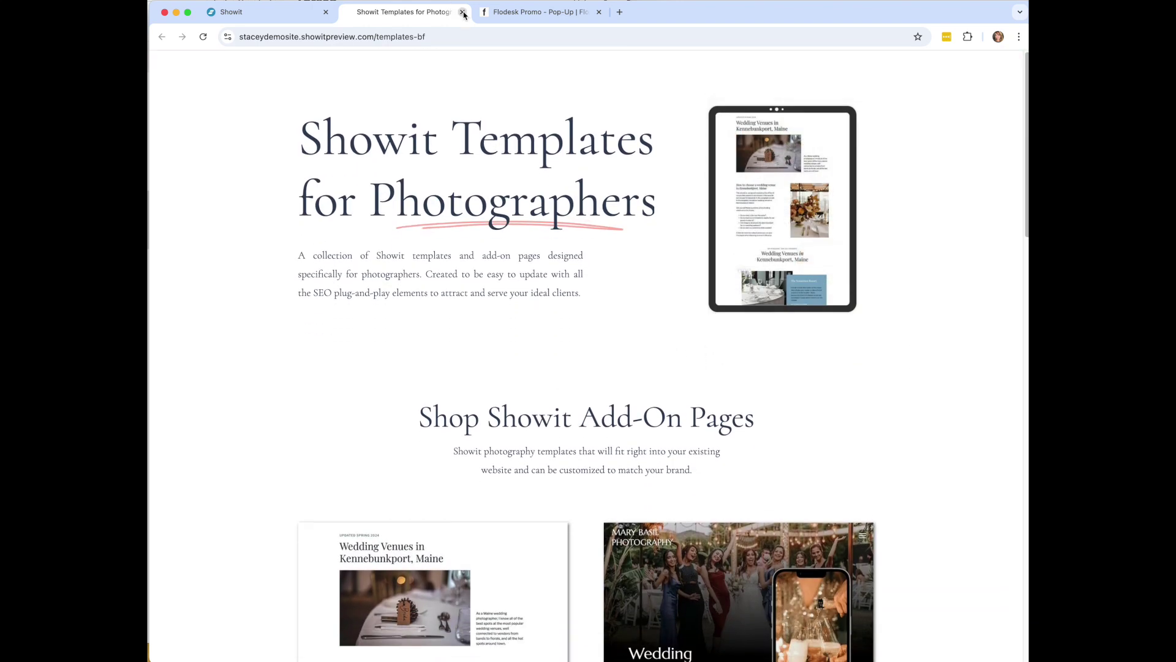
left_click(462, 11)
left_click(997, 87)
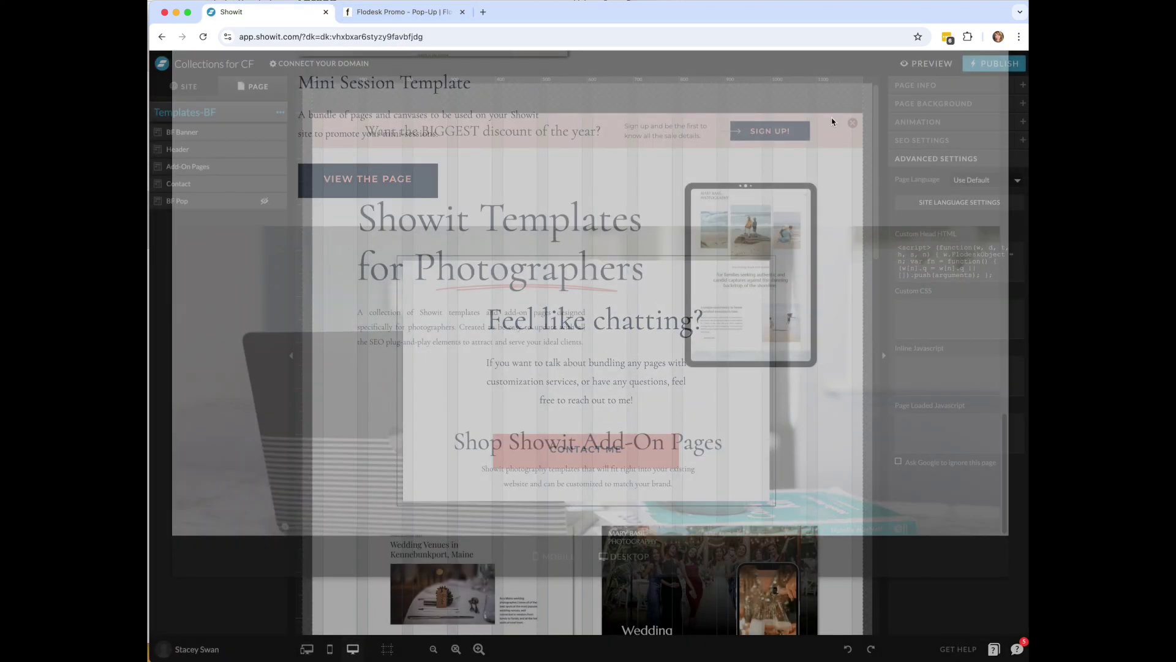
- Publish the Showit site and open its live /templates-bf page from the published site link
left_click(987, 65)
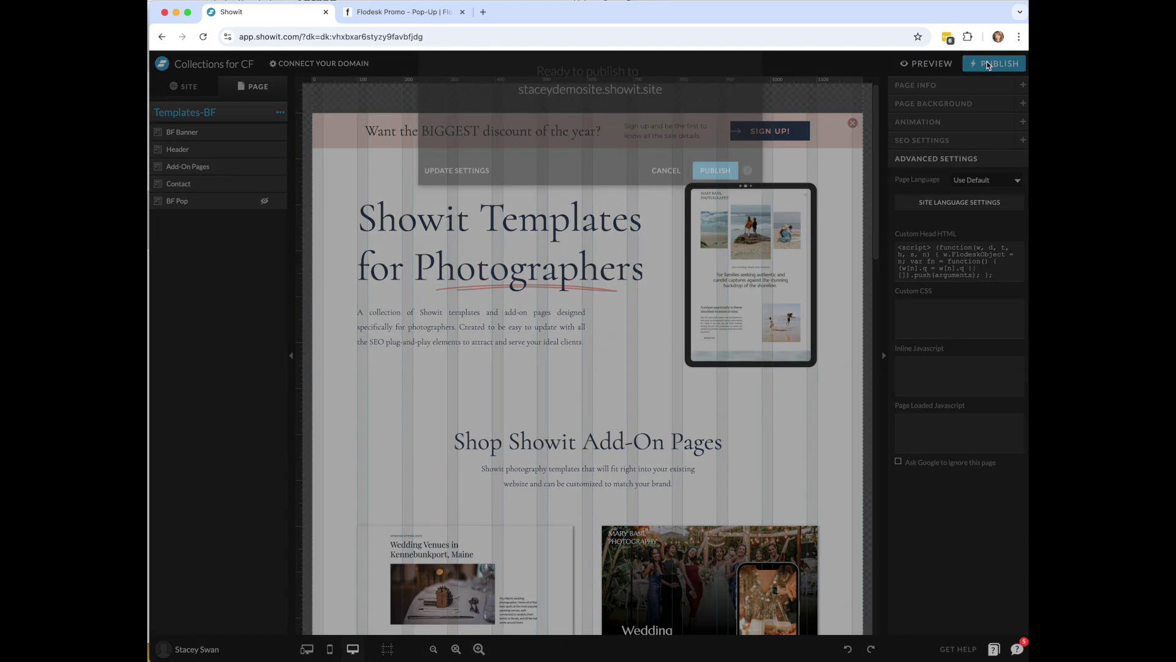
left_click(717, 269)
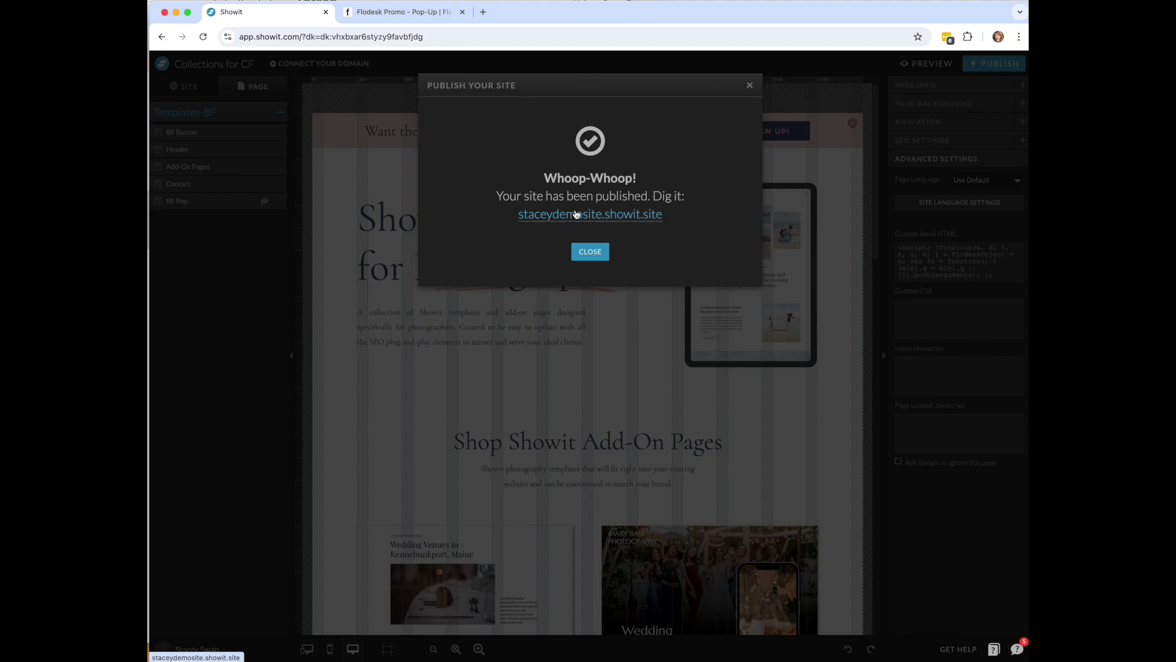
left_click(589, 214)
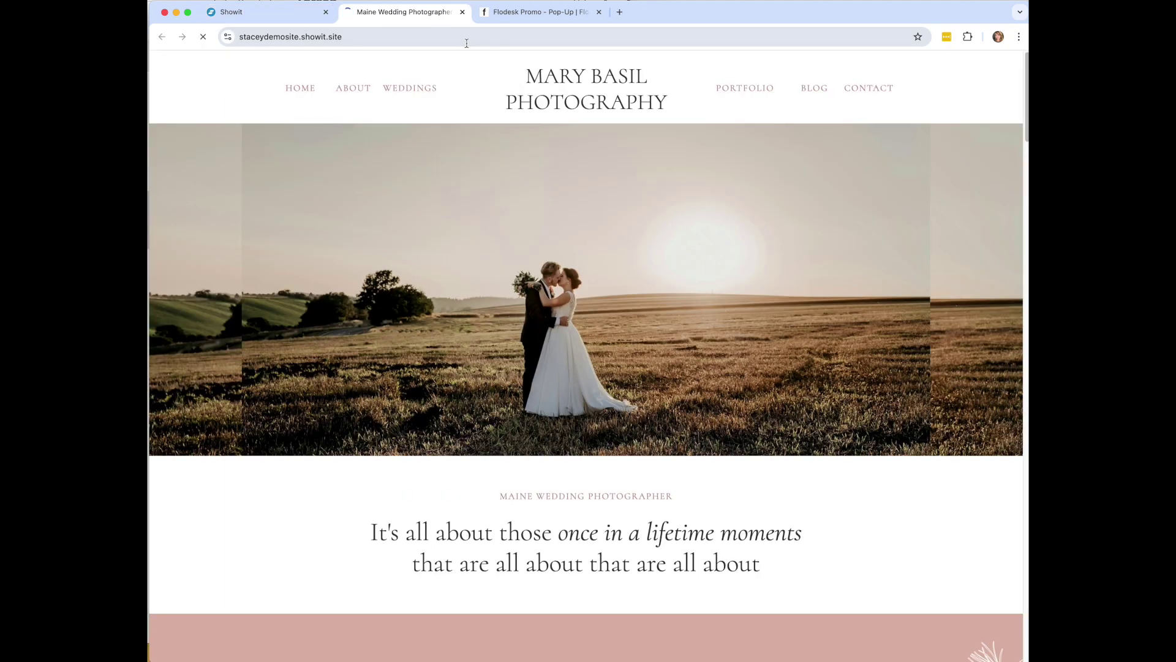
left_click(469, 41)
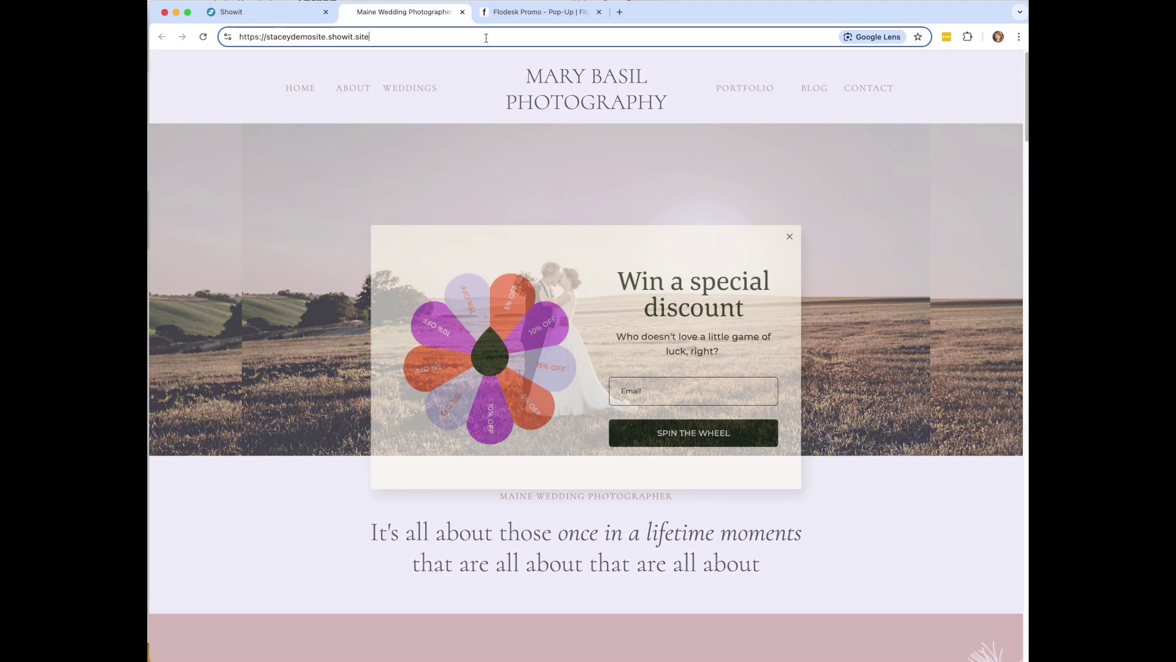
type("/templates")
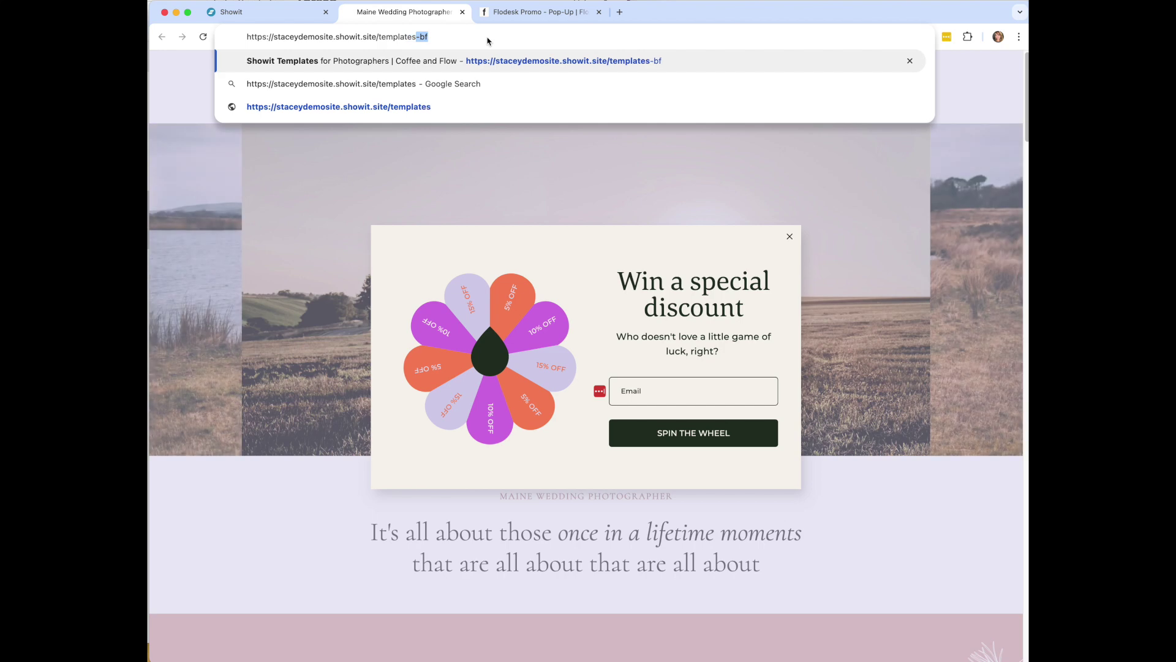
key("Return")
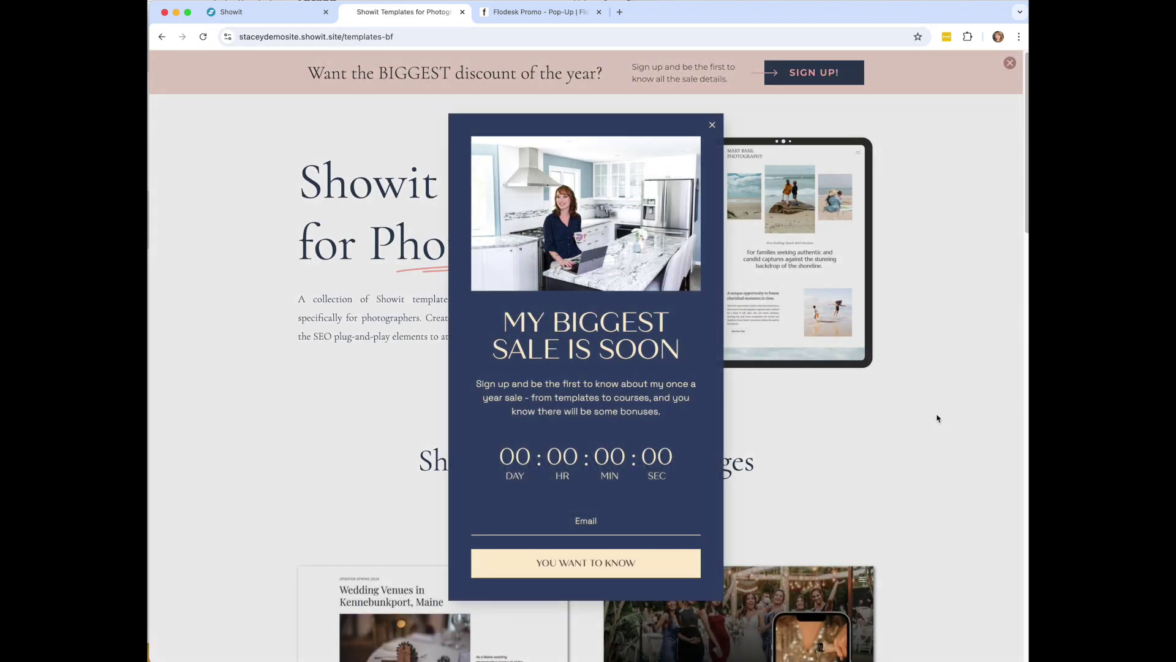
- Inspect the countdown popup on the live page, dismiss it and switch back to the Flodesk pop-up form
scroll(629, 565, "down", 15)
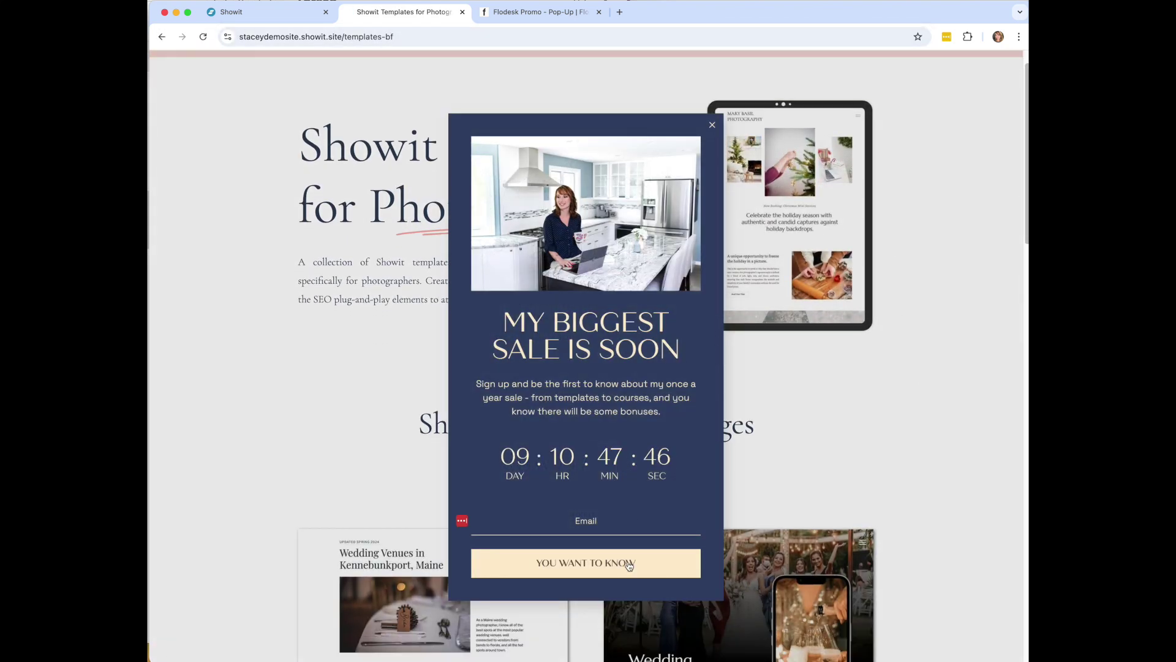
scroll(773, 543, "up", 14)
scroll(773, 542, "up", 2)
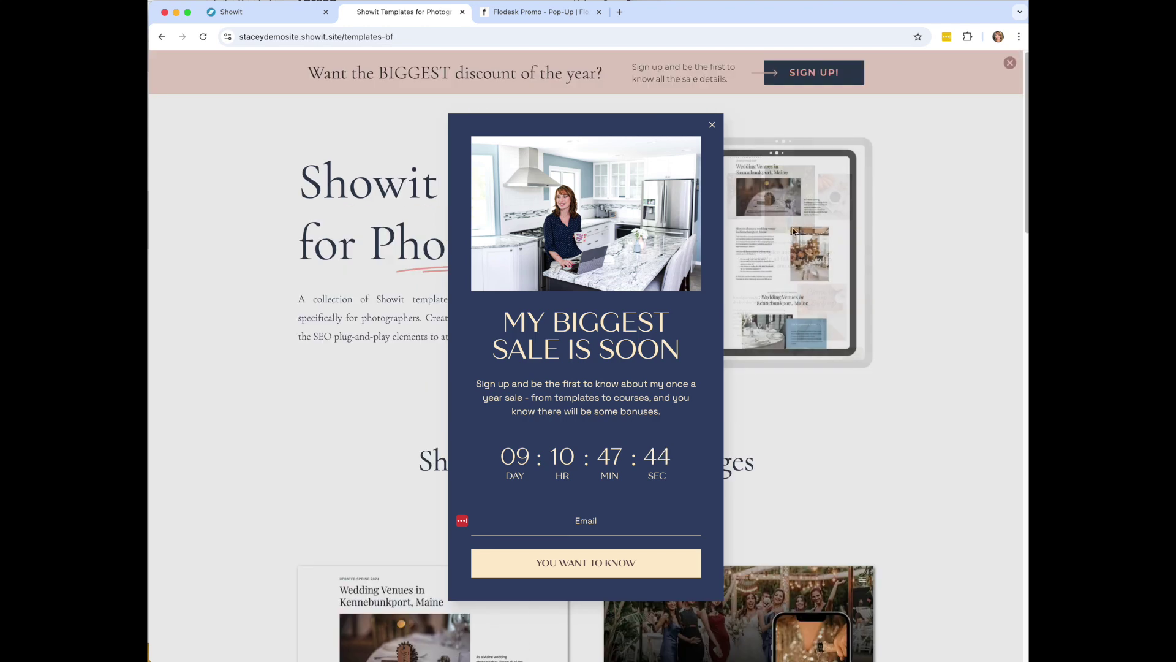
left_click(711, 125)
left_click(539, 11)
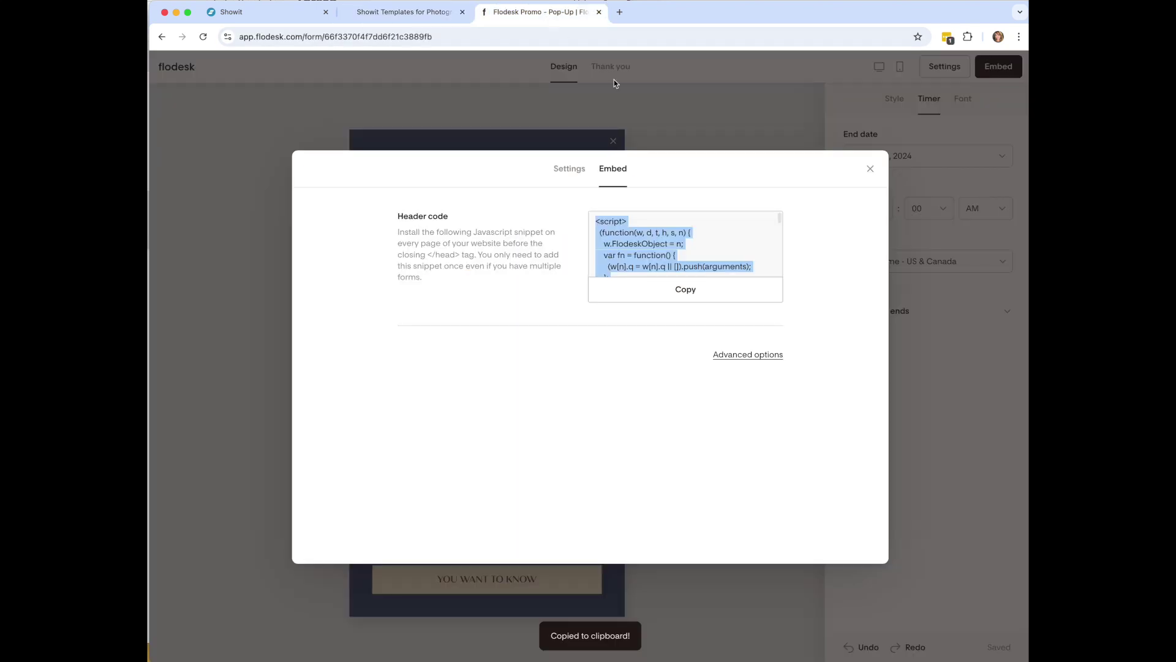
- Leave the pop-up form, open the FLODESK Promo - Inline form for editing and close the live templates page's browser tab
left_click(869, 168)
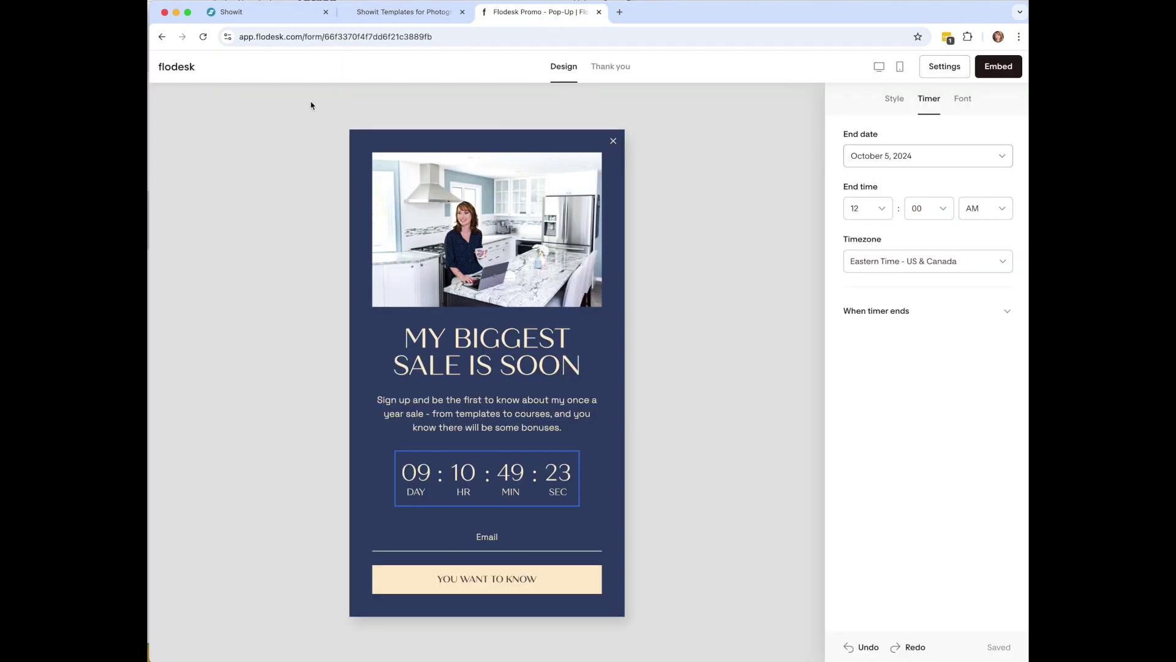
left_click(180, 71)
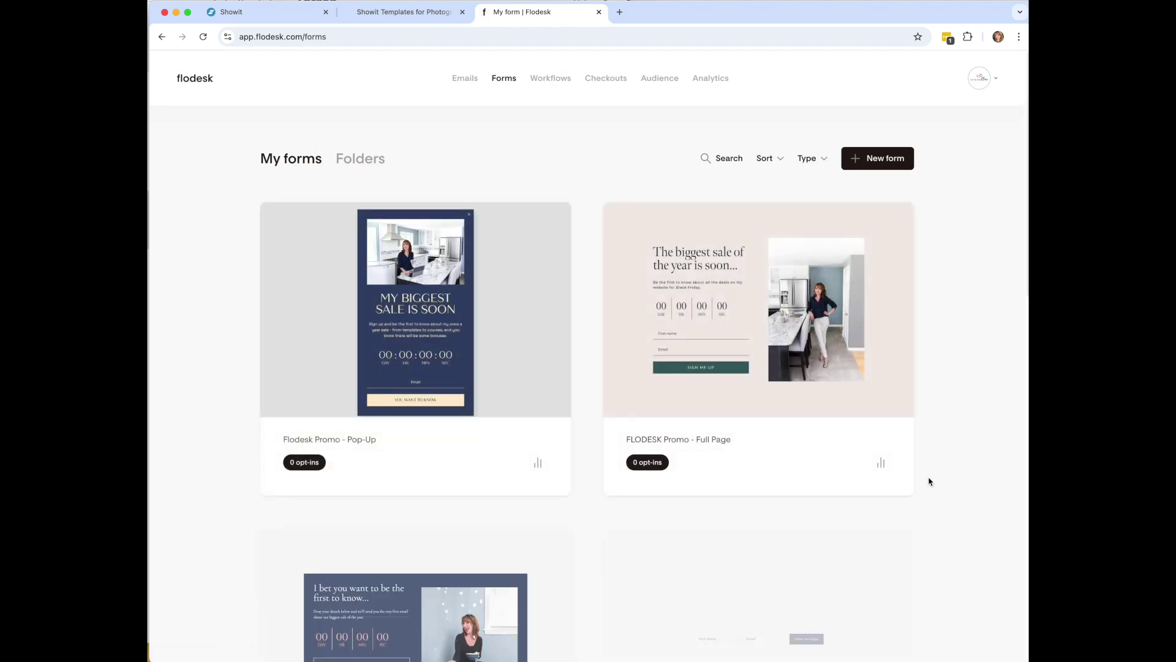
scroll(929, 484, "down", 3)
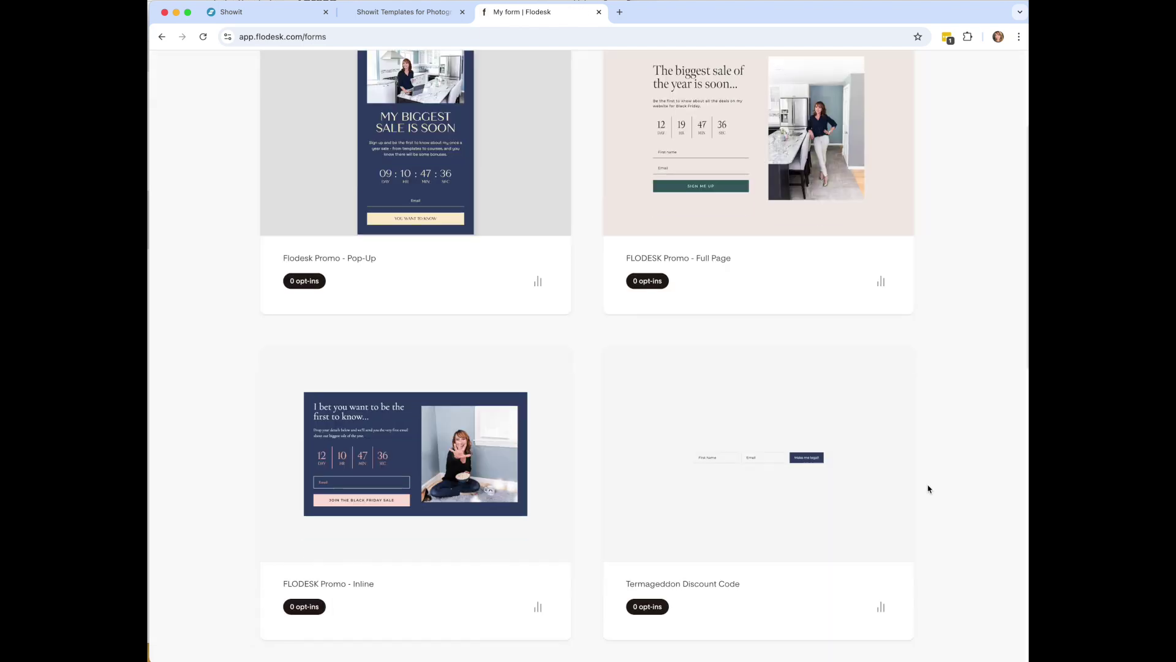
mouse_move(304, 457)
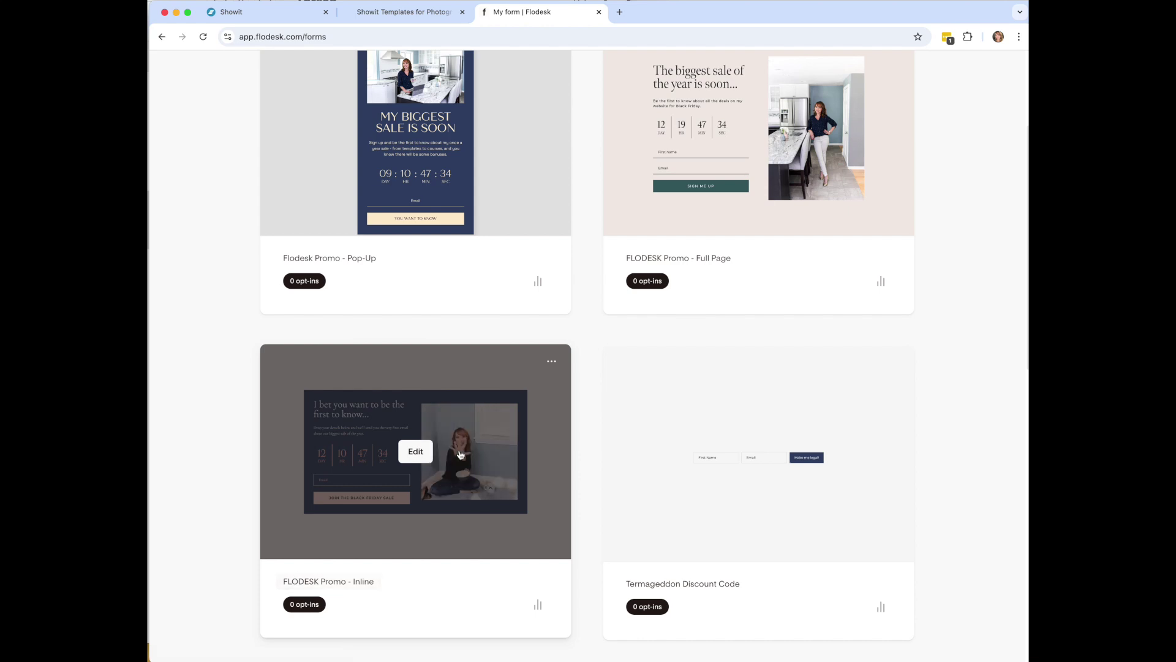
left_click(407, 551)
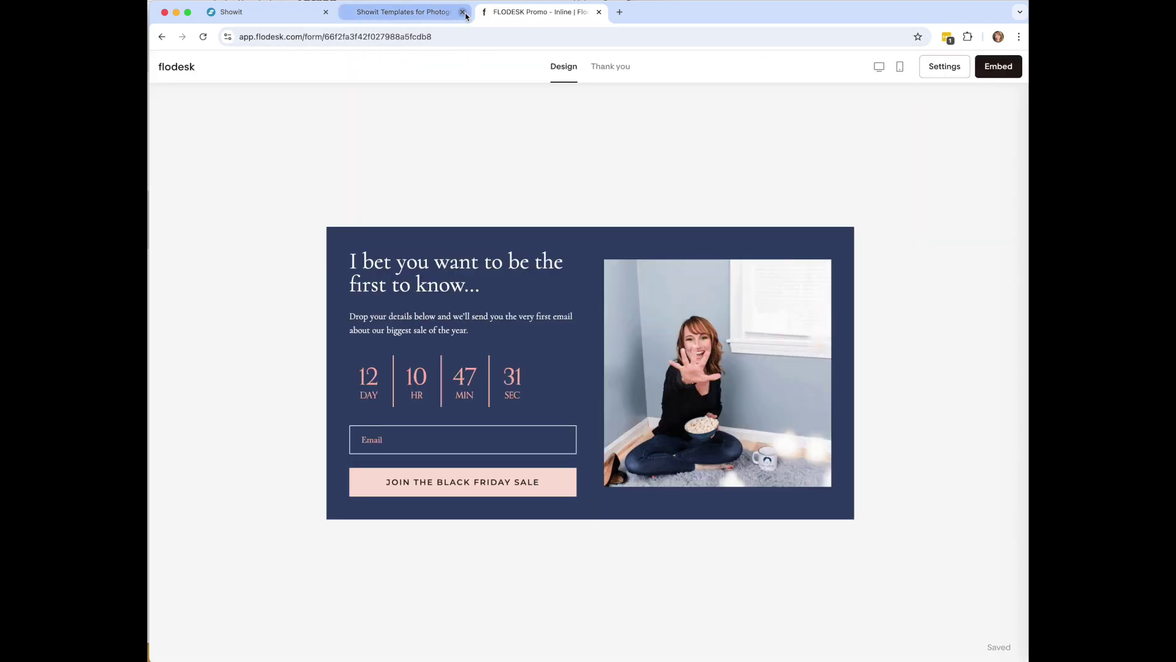
left_click(462, 11)
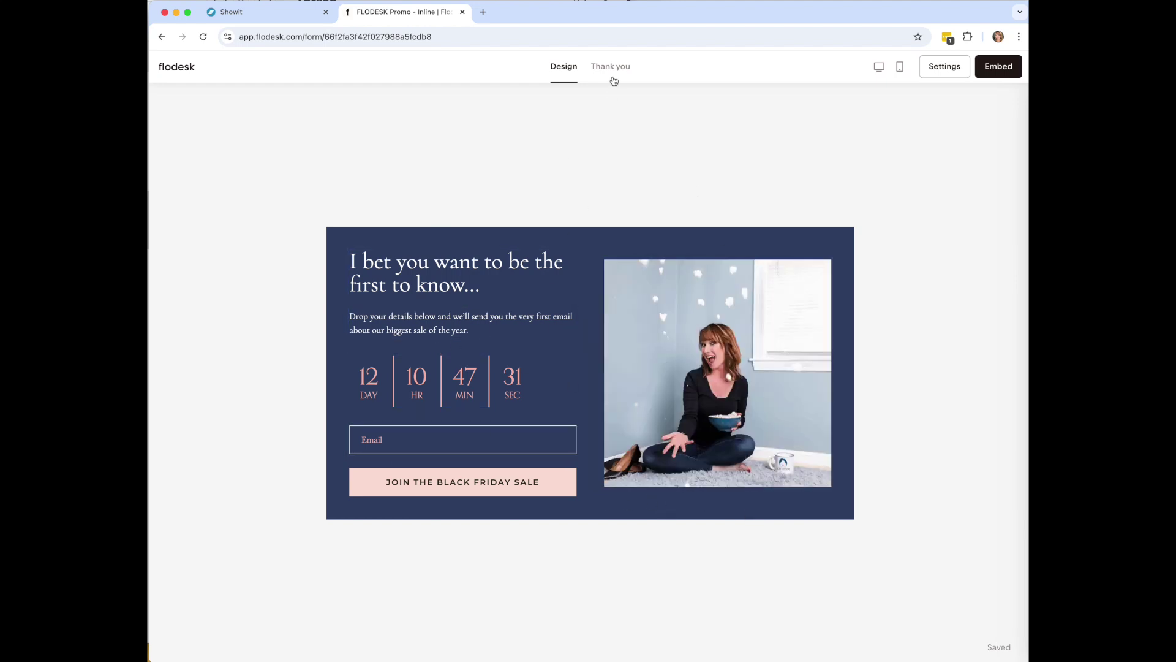
- Review the inline form's segment settings and its header and inline embed codes
left_click(952, 75)
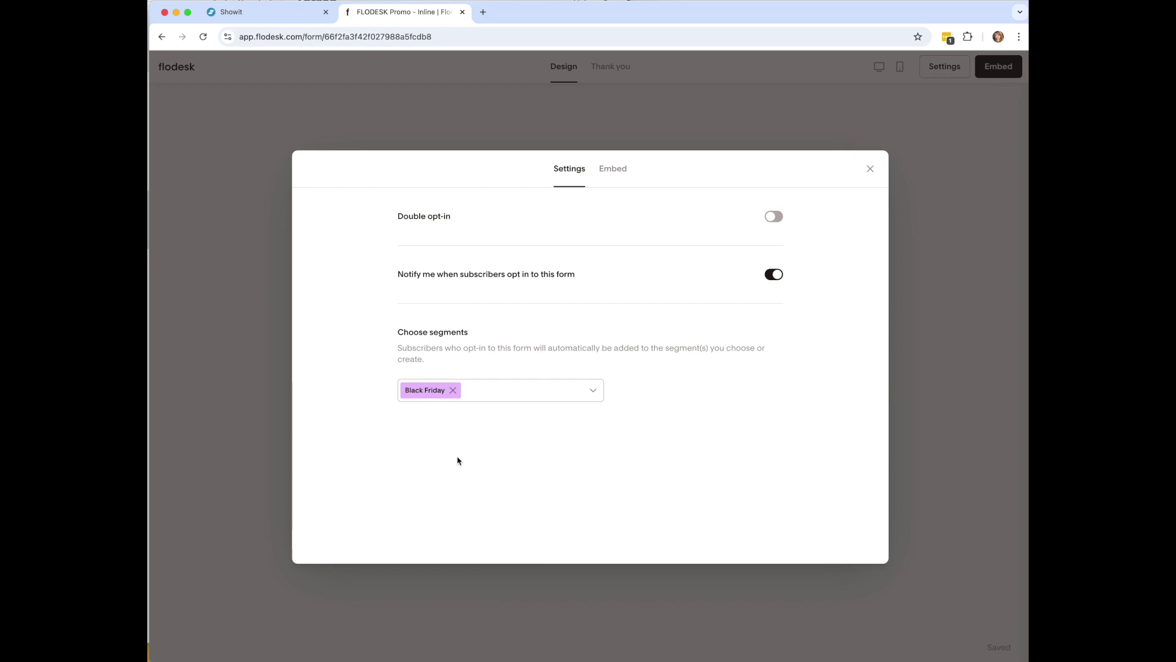
left_click(623, 174)
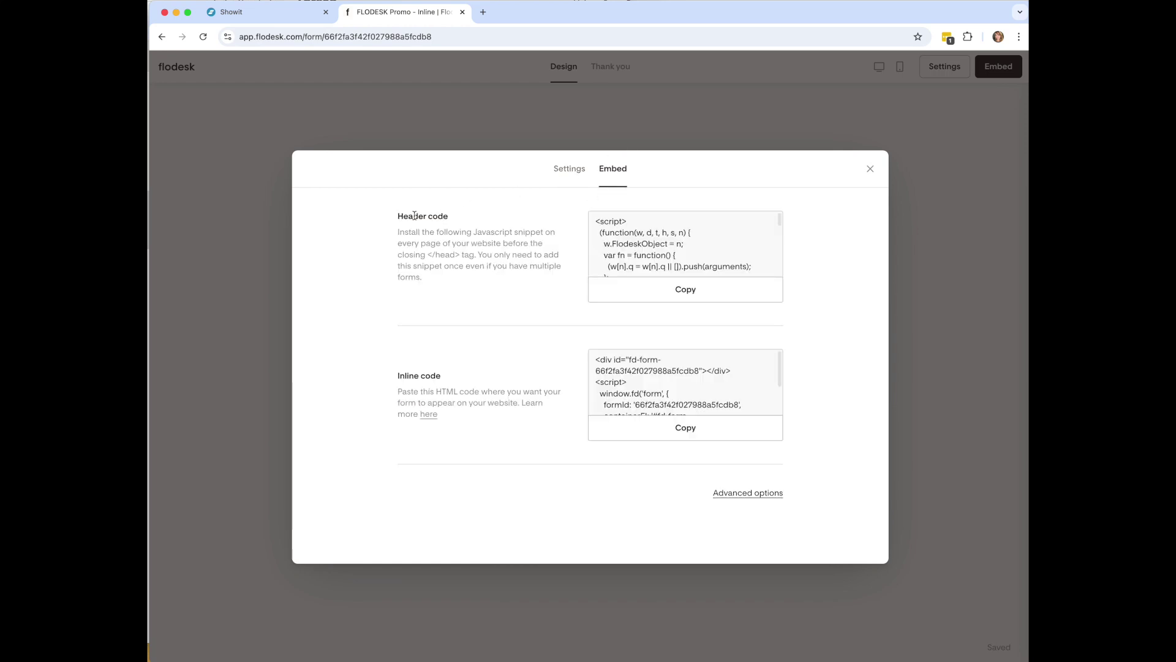
left_click_drag(413, 215, 448, 216)
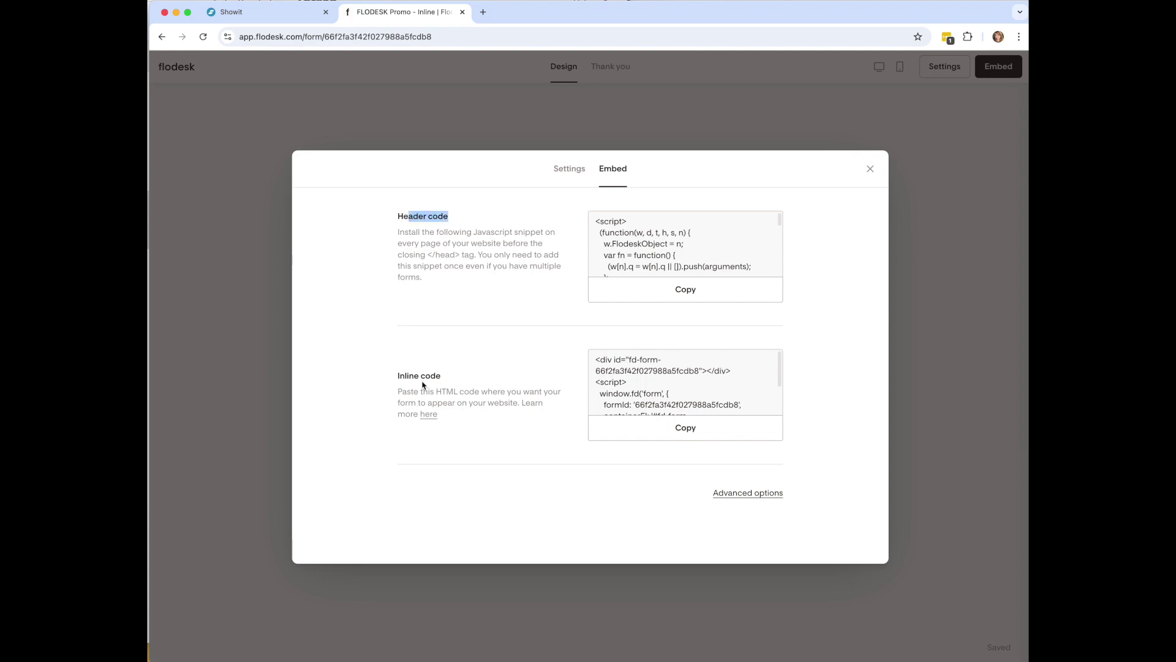
left_click_drag(397, 376, 452, 376)
left_click(603, 351)
- Switch to Showit, dismiss the publish message and make the BF Pop canvas visible on desktop and mobile
left_click(253, 13)
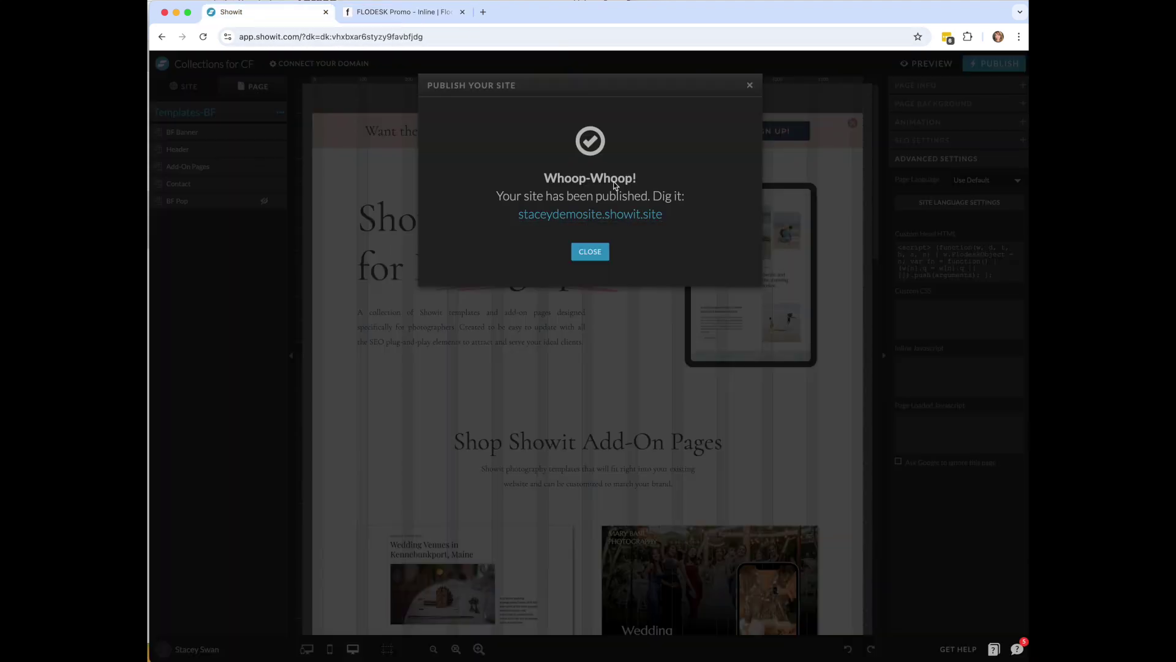
left_click(590, 252)
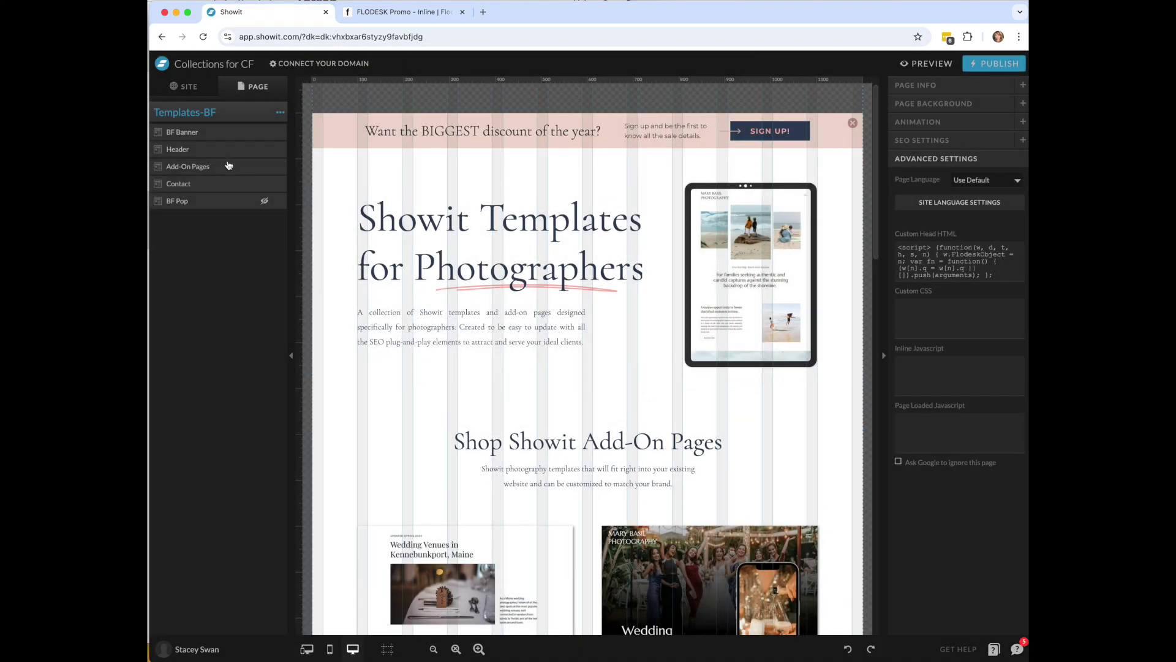
left_click(281, 203)
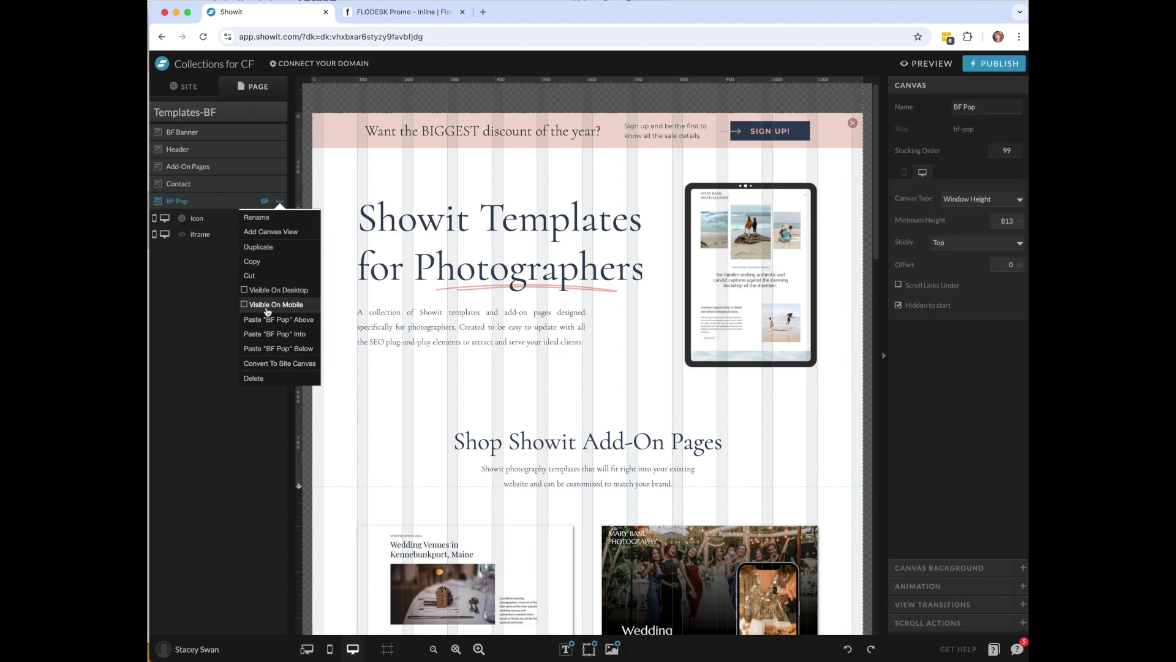
left_click(267, 297)
left_click(280, 201)
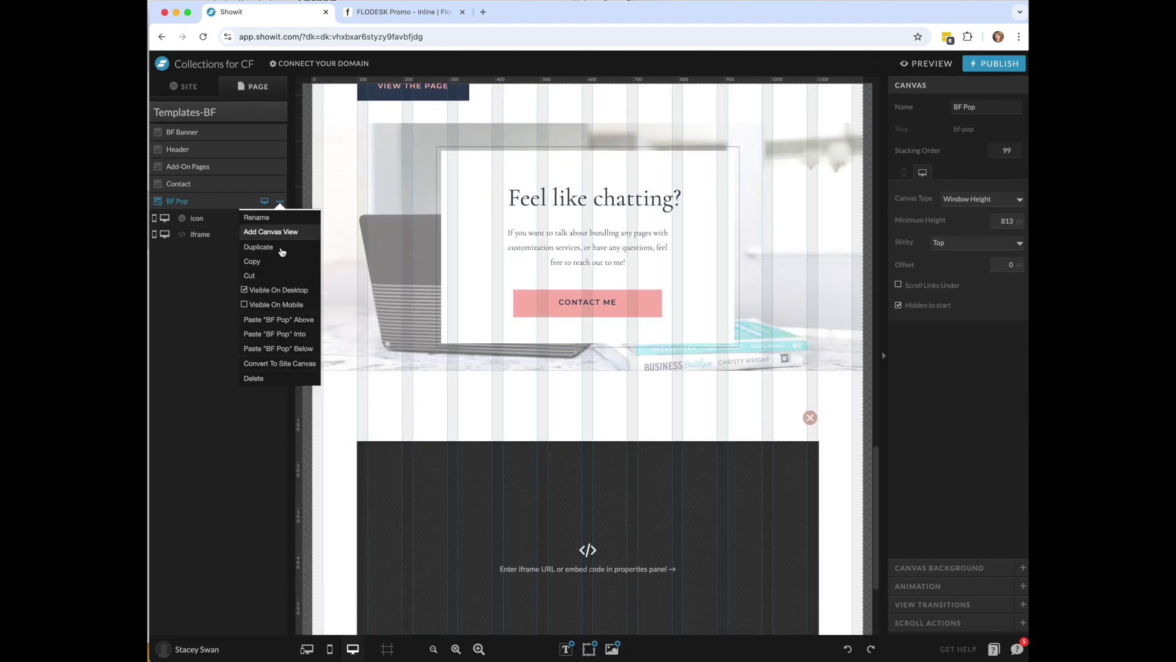
left_click(266, 303)
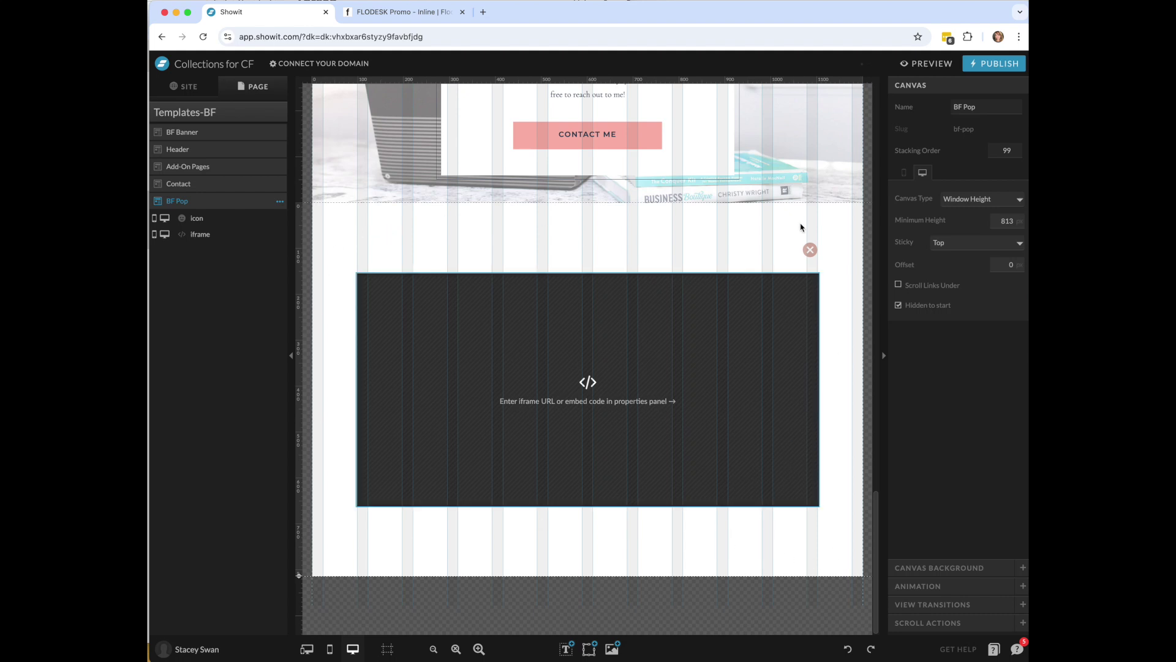
- Check the click actions of the close icon on the BF Pop canvas
left_click(810, 252)
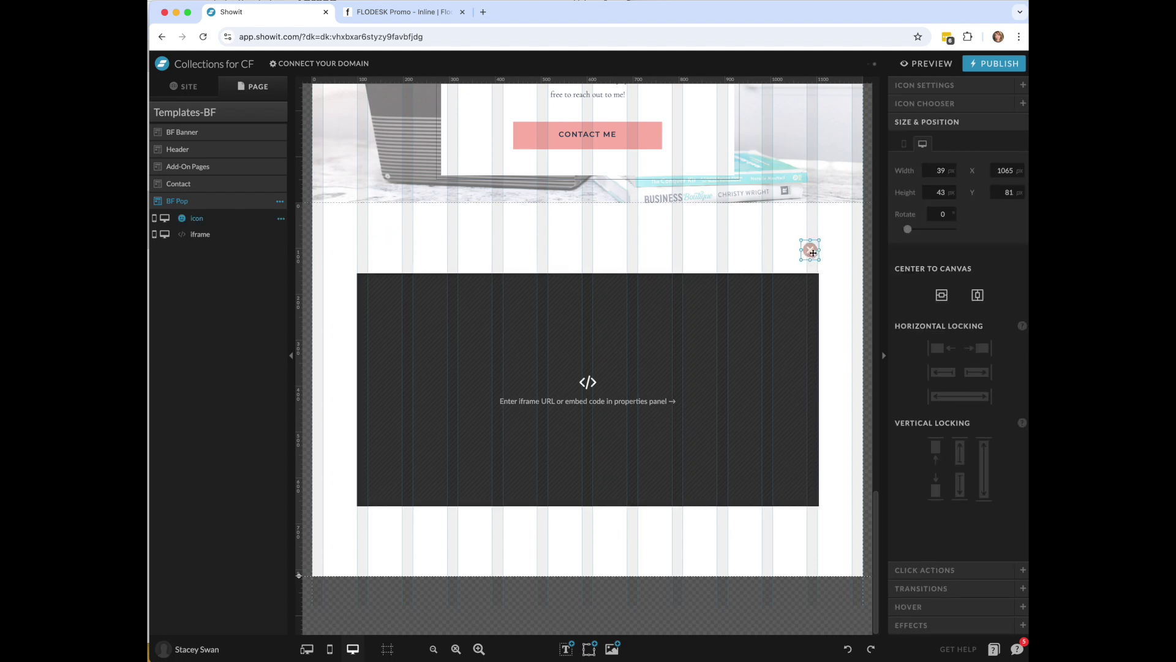
left_click(923, 571)
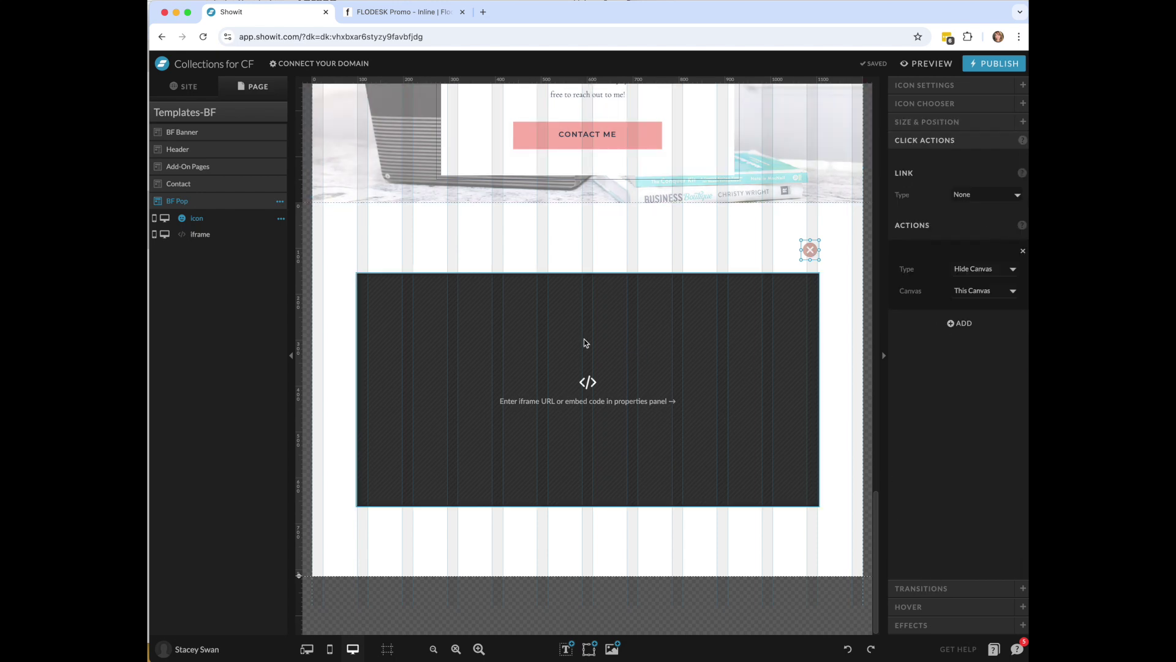
- Open the BF Pop iframe's code for editing and paste in the header code copied from the Flodesk inline form
left_click(459, 361)
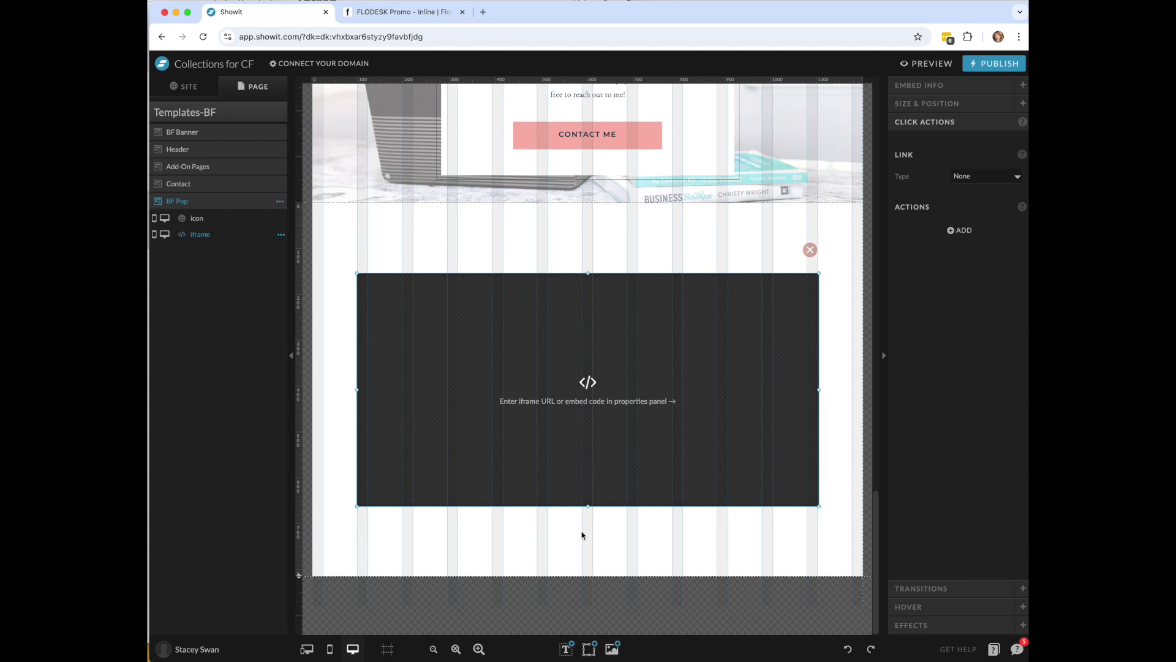
mouse_move(594, 655)
double_click(574, 366)
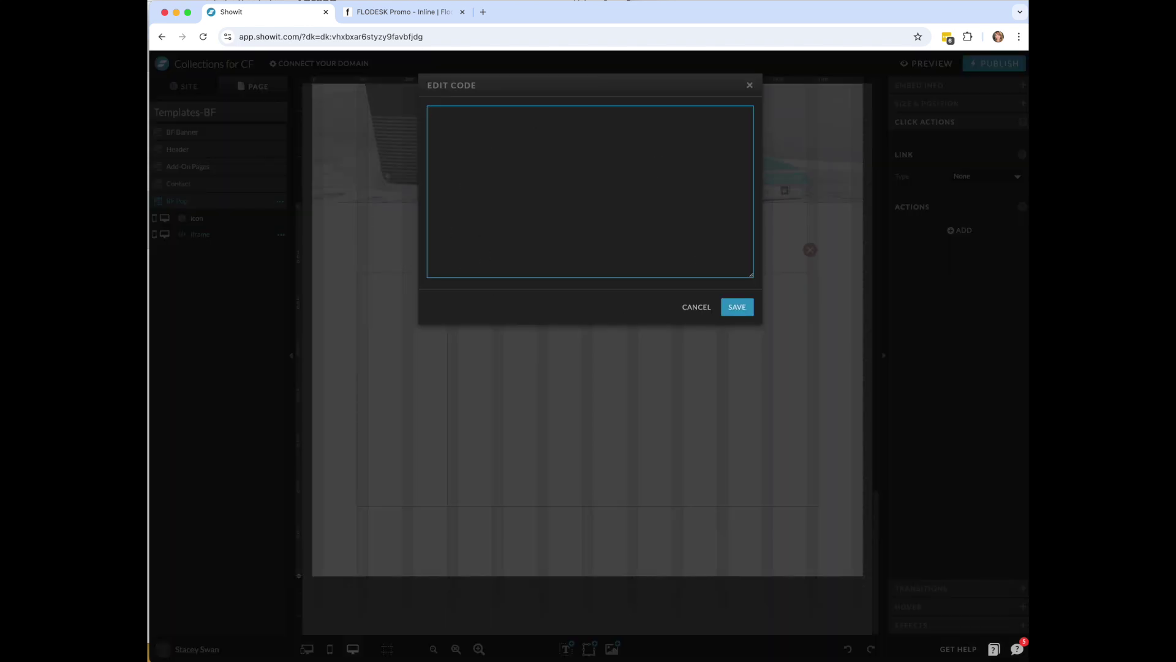
left_click(362, 11)
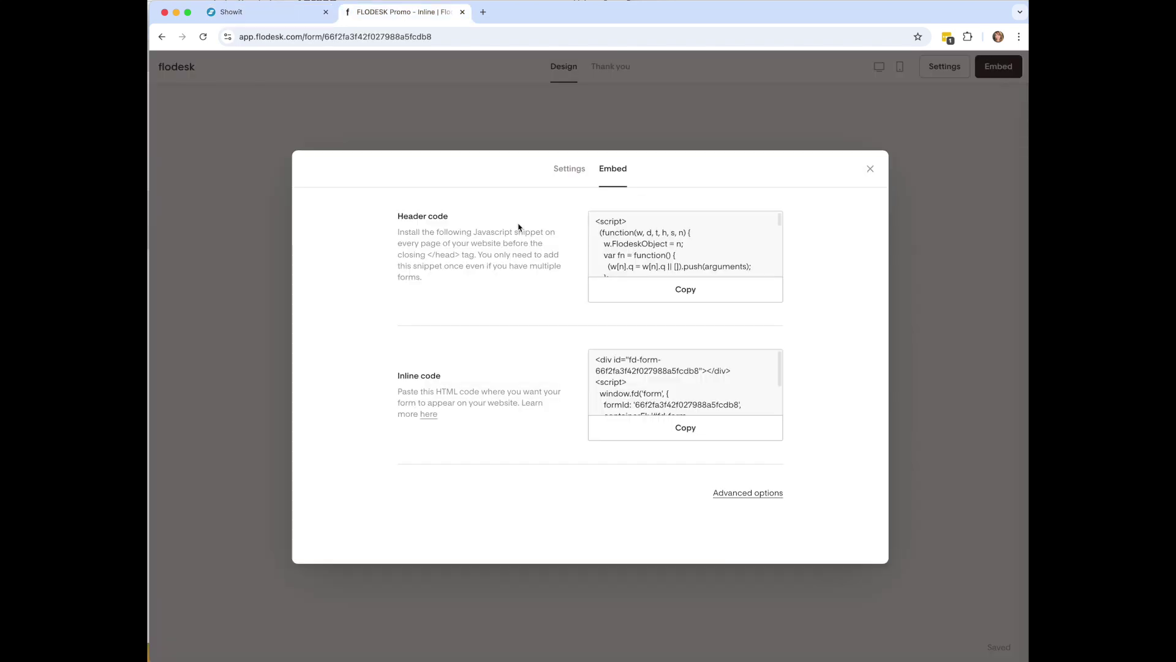
left_click(656, 292)
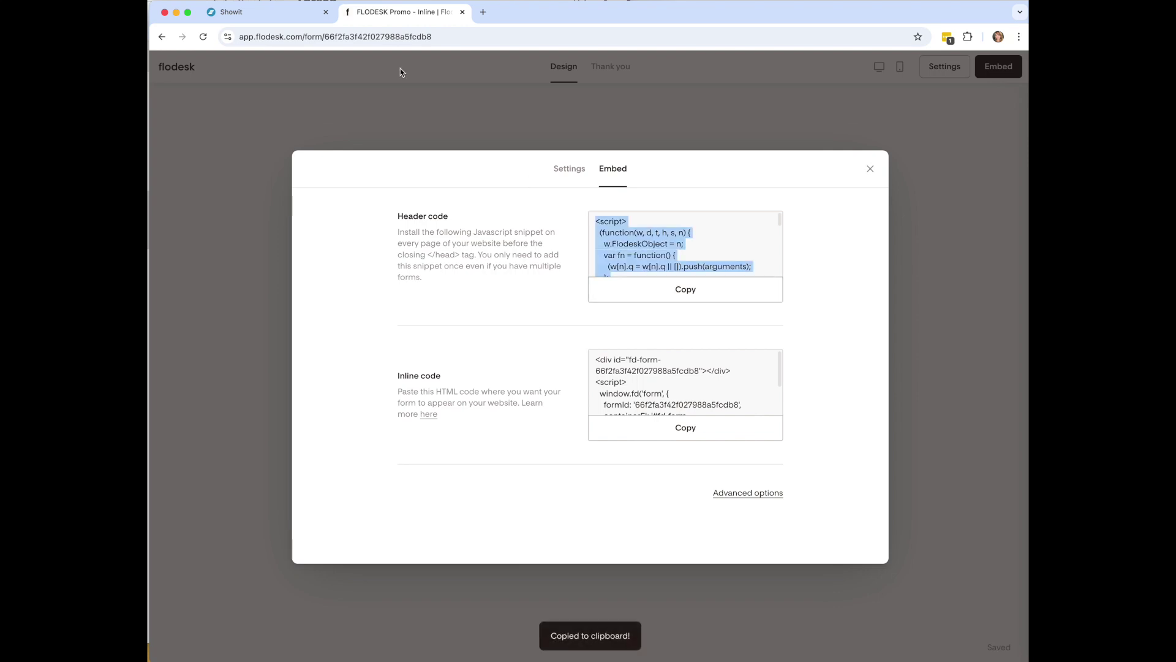
left_click(279, 12)
key("super+v")
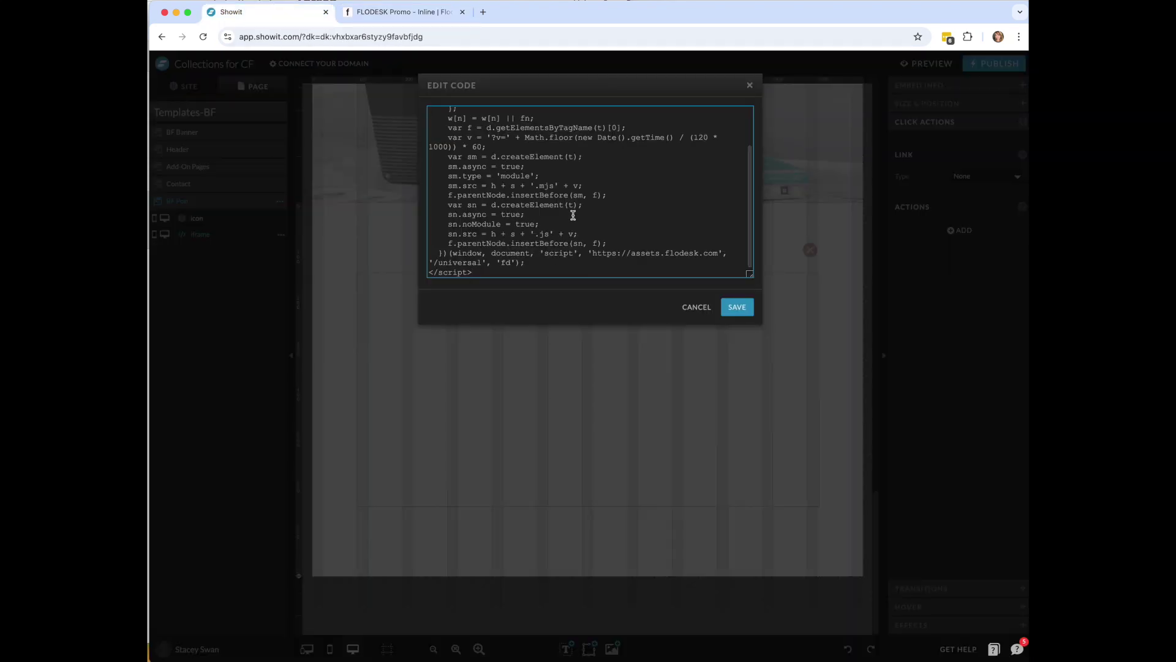
scroll(573, 214, "down", 1)
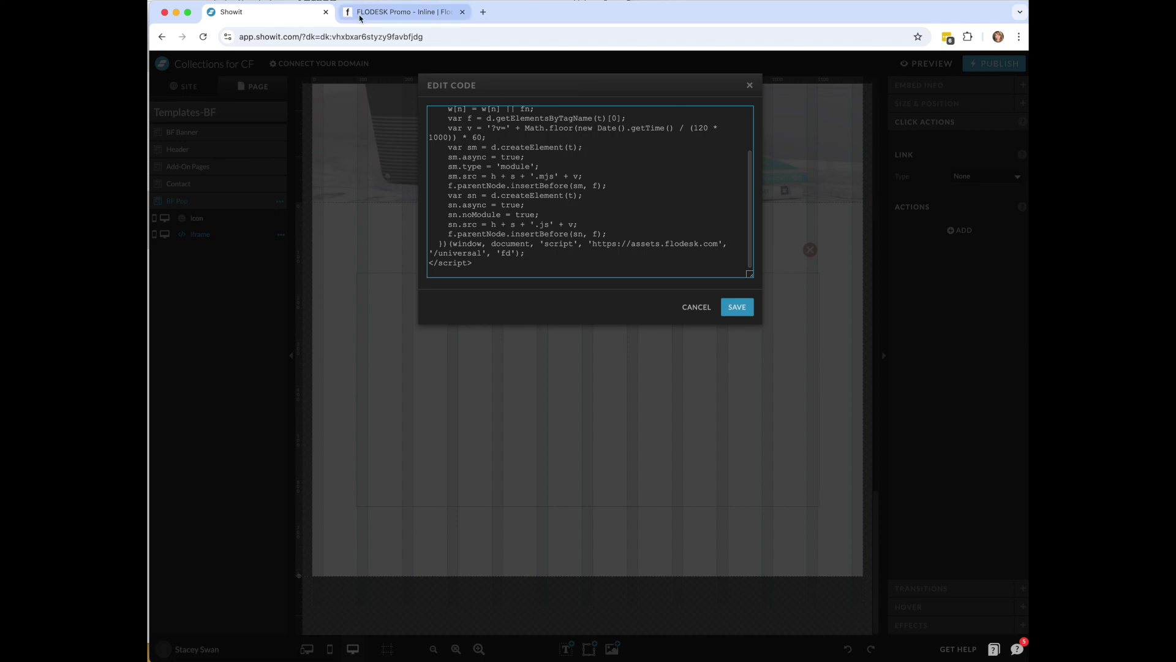
- Copy the form's inline code from Flodesk, paste it below the header code in the iframe and save the code
left_click(399, 12)
left_click(670, 429)
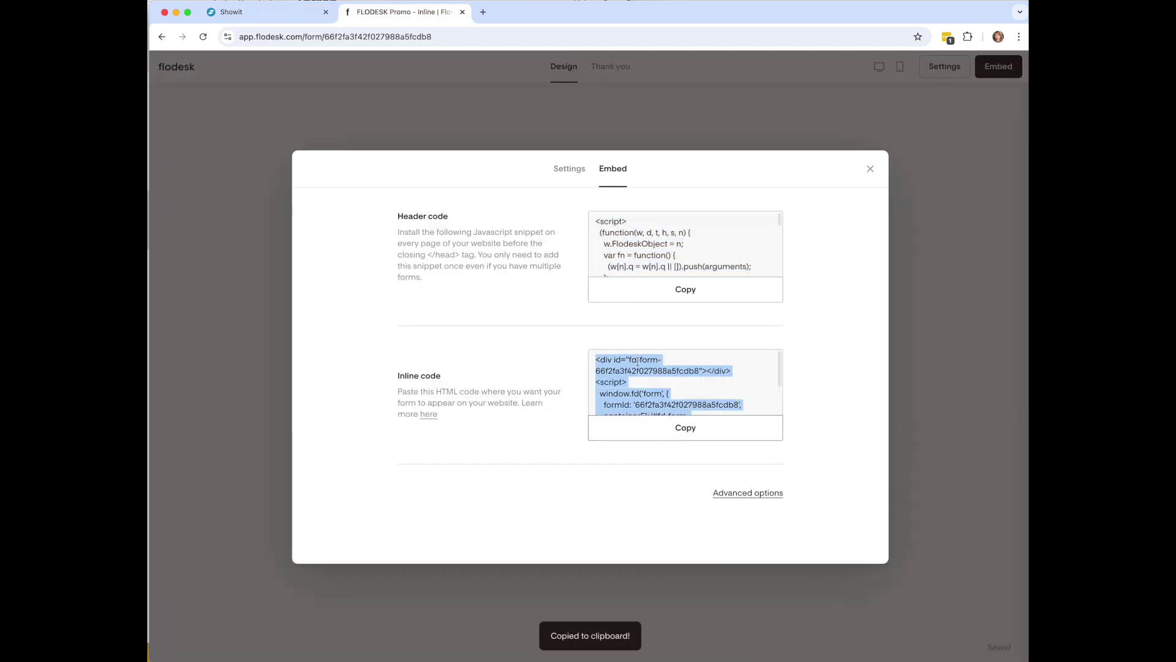
left_click(276, 12)
key("super+v")
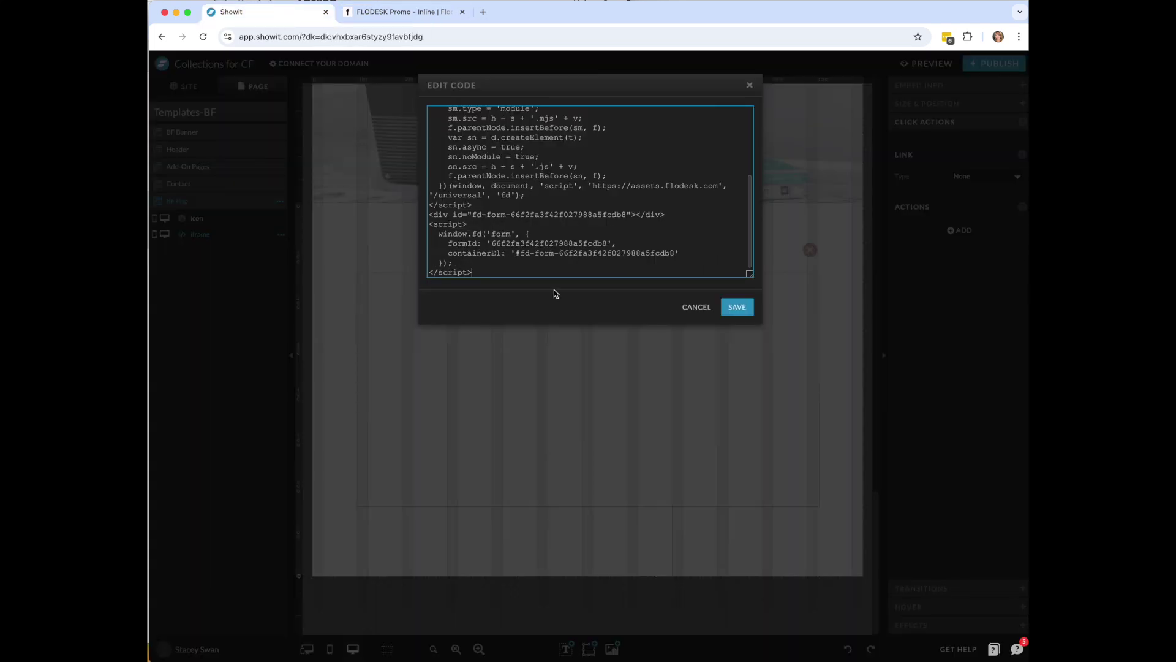
left_click(738, 309)
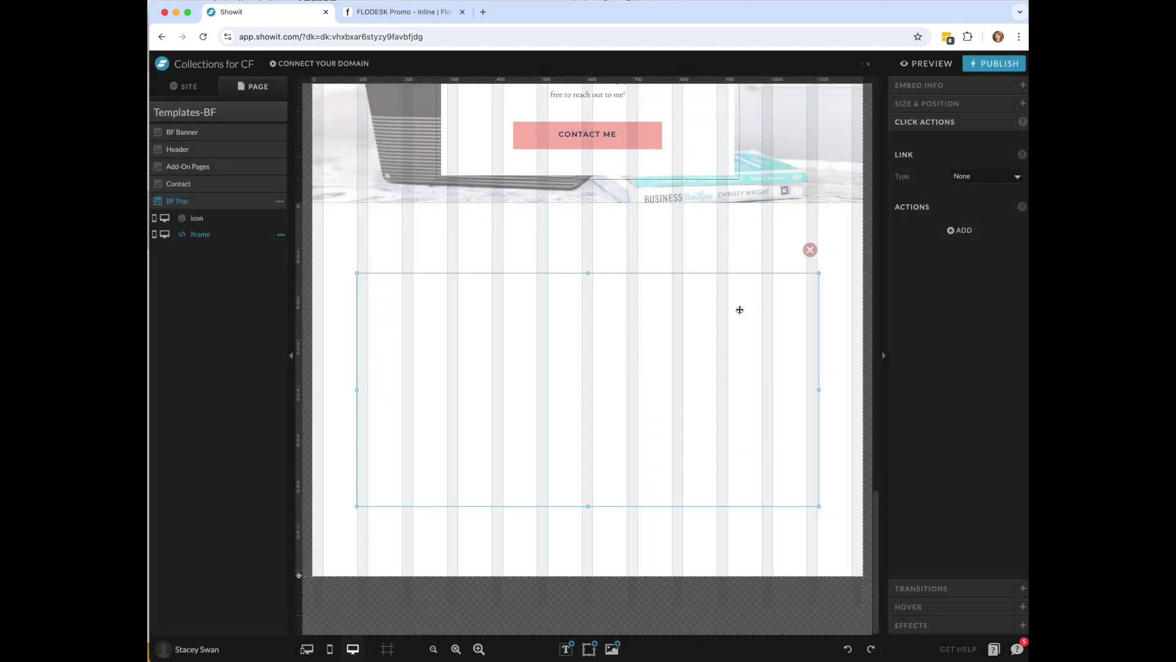
- Review the BF Pop canvas's stacking order, sticky options and hidden-to-start setting
left_click(709, 545)
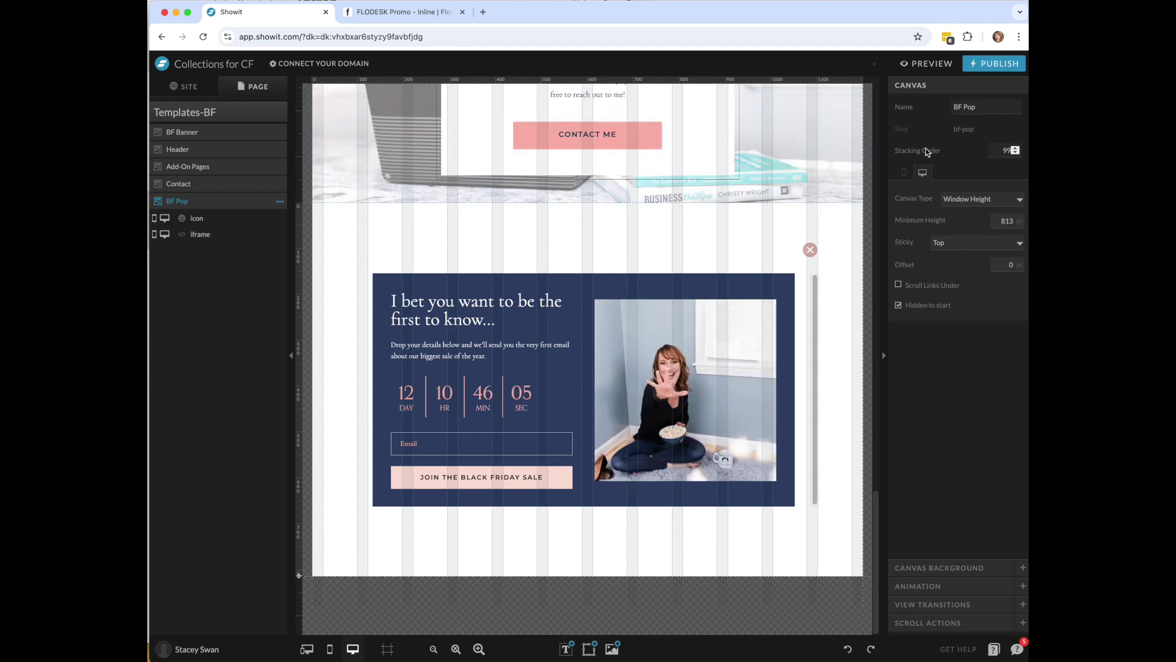
left_click(1004, 153)
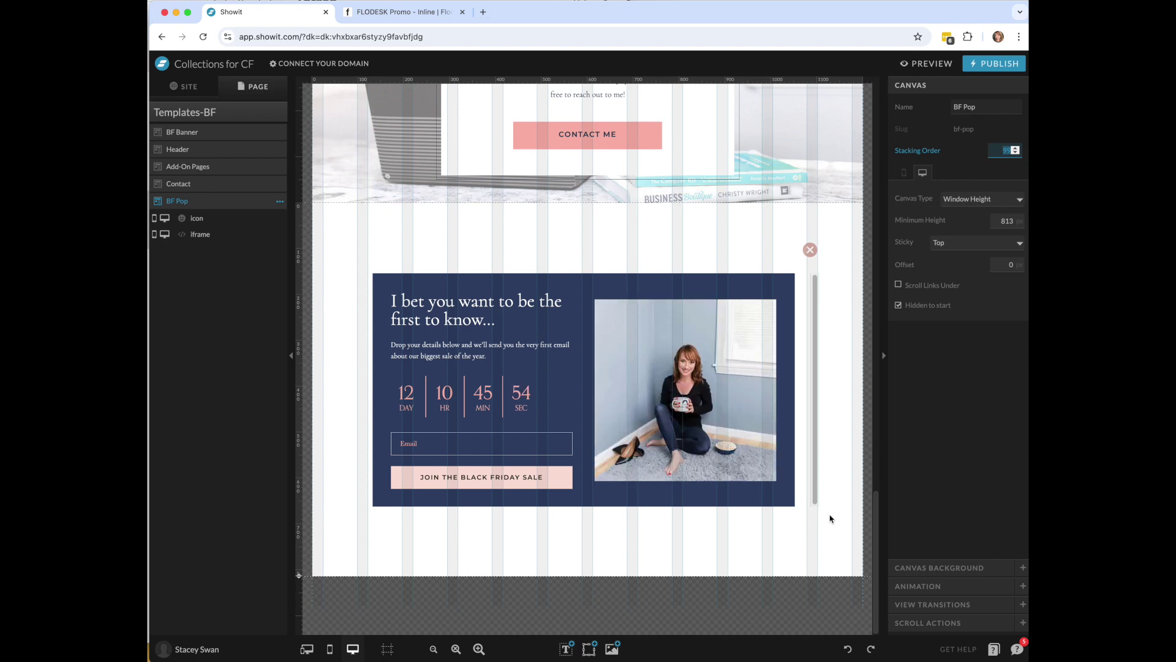
left_click(971, 242)
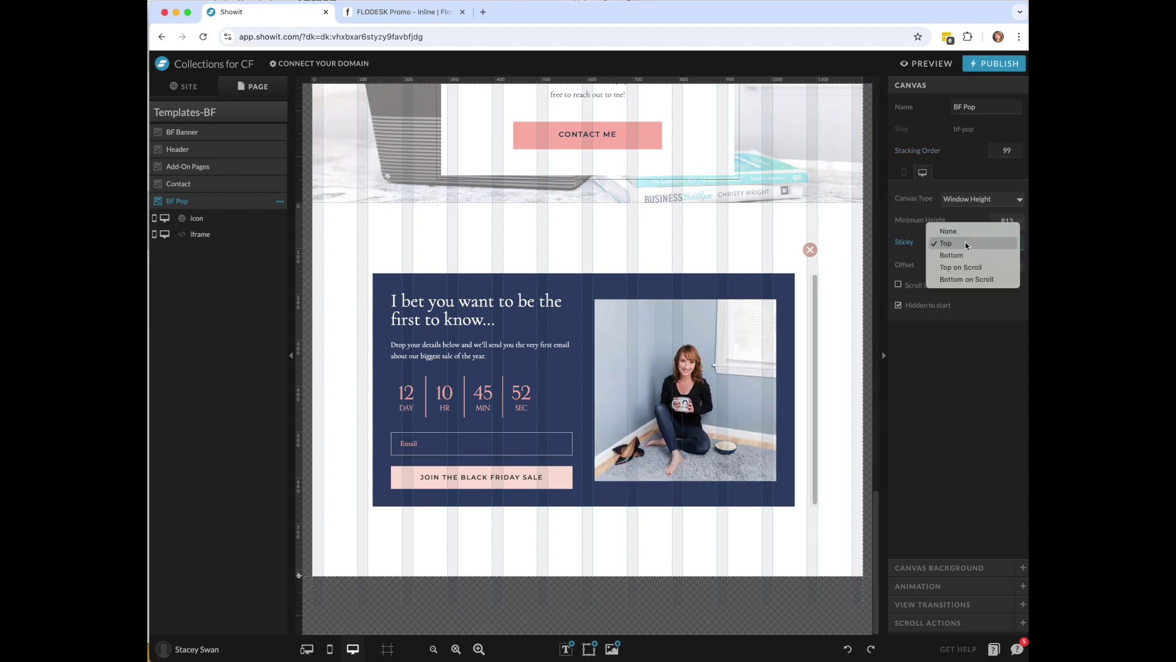
left_click(985, 434)
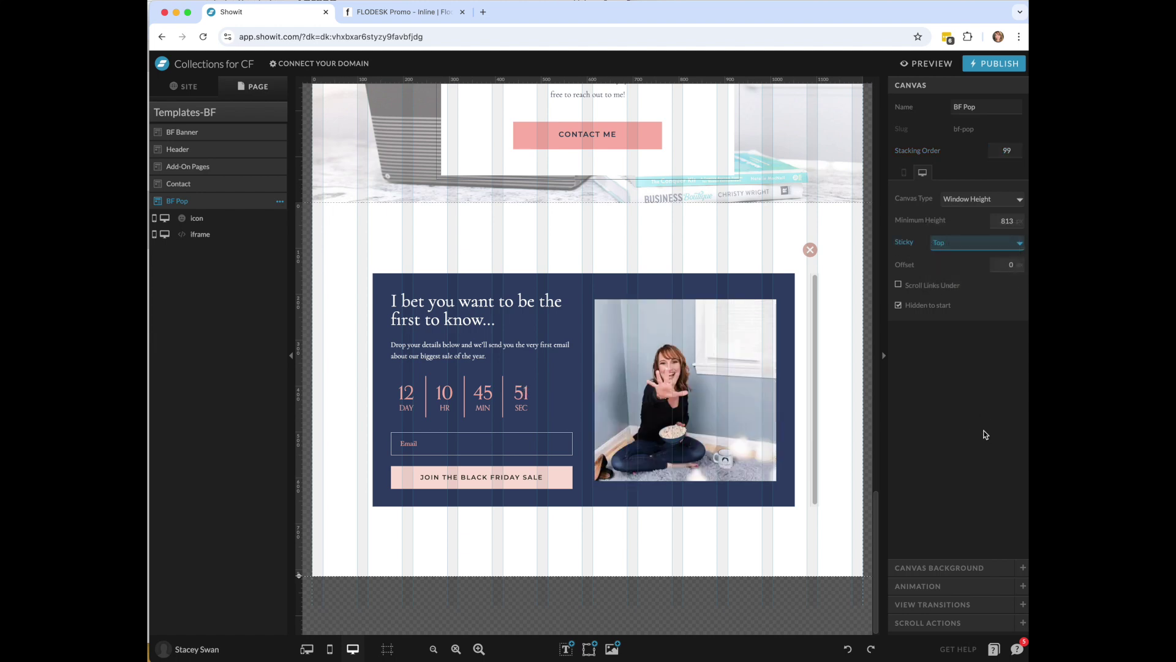
left_click(899, 305)
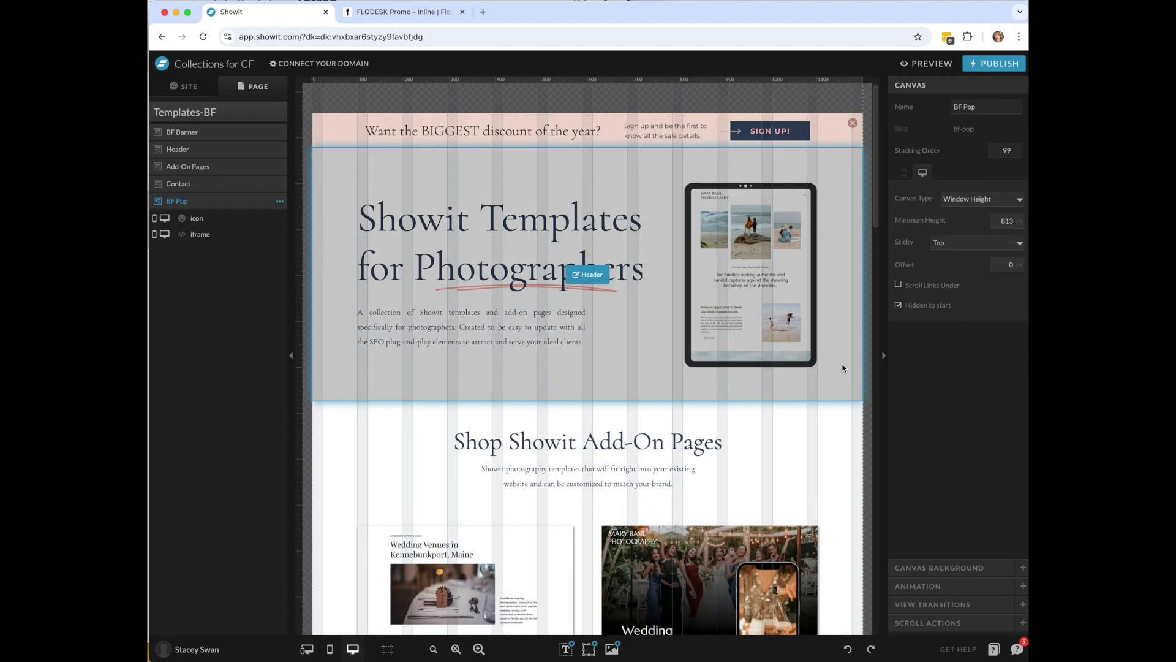
- Select the Add-On Pages canvas and review its scroll action for showing the BF Pop canvas
scroll(583, 383, "down", 10)
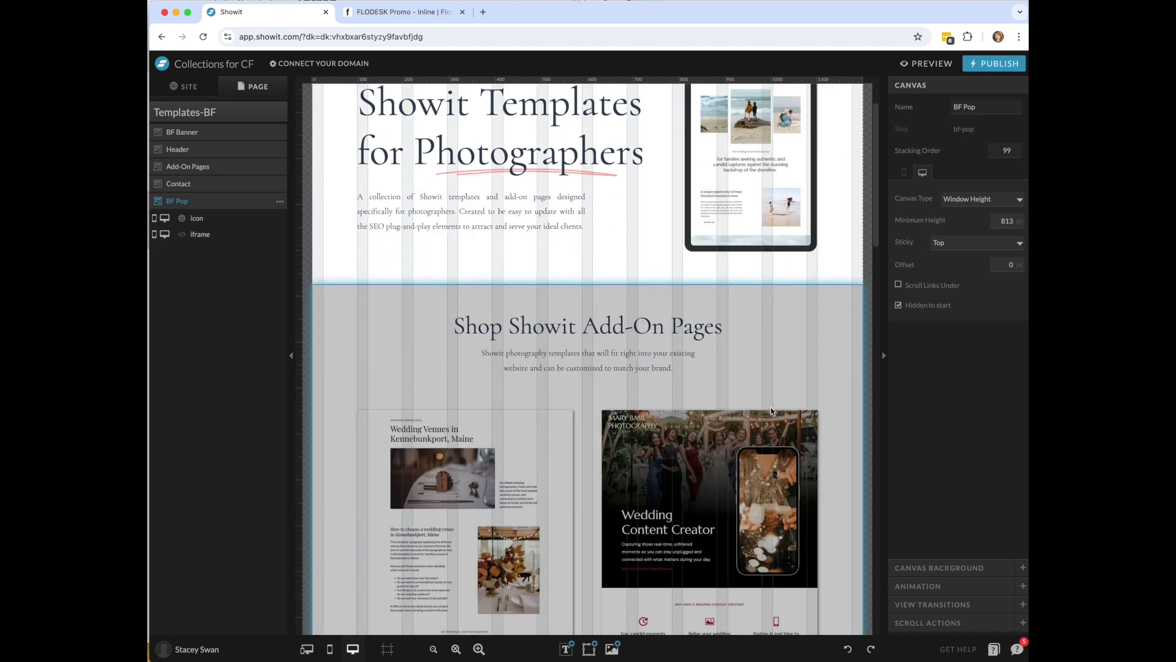
scroll(798, 265, "up", 6)
left_click(775, 278)
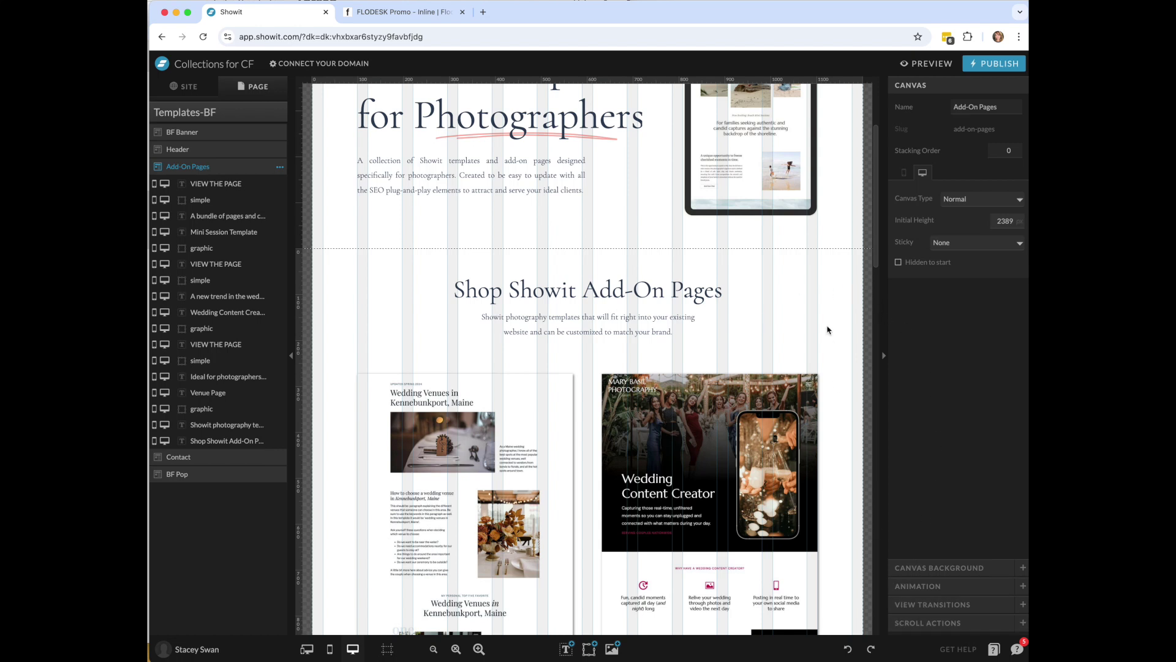
left_click(928, 623)
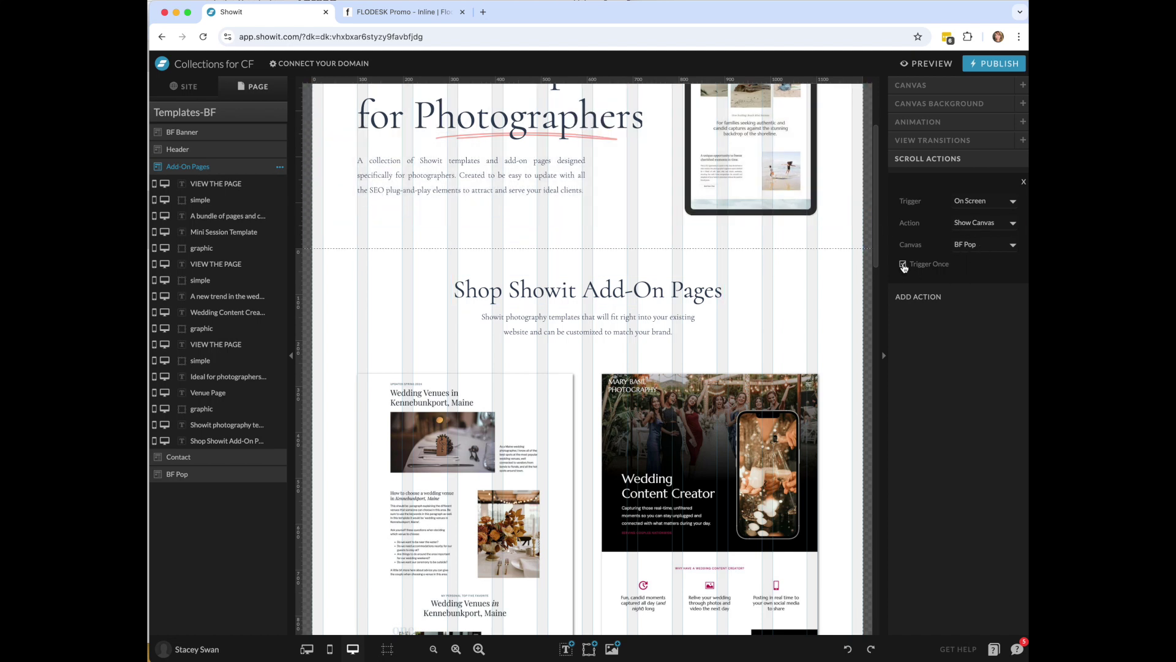
- Preview the Templates-BF page and scroll down it to check the embedded inline form popup
left_click(922, 71)
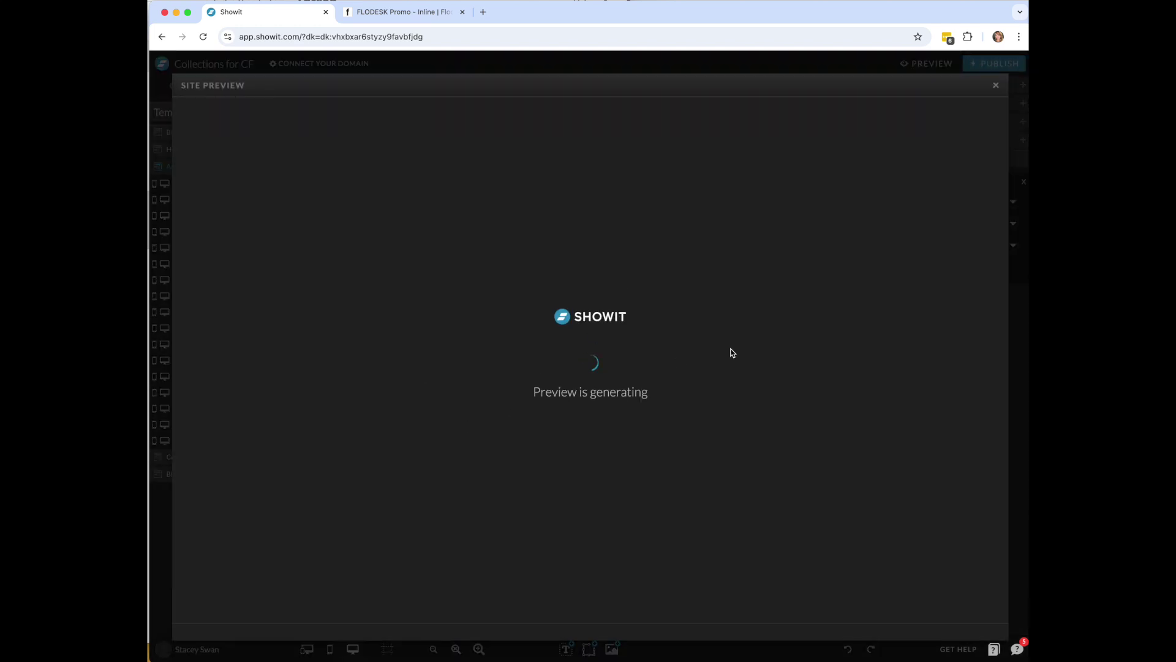
scroll(931, 461, "down", 5)
scroll(934, 462, "down", 15)
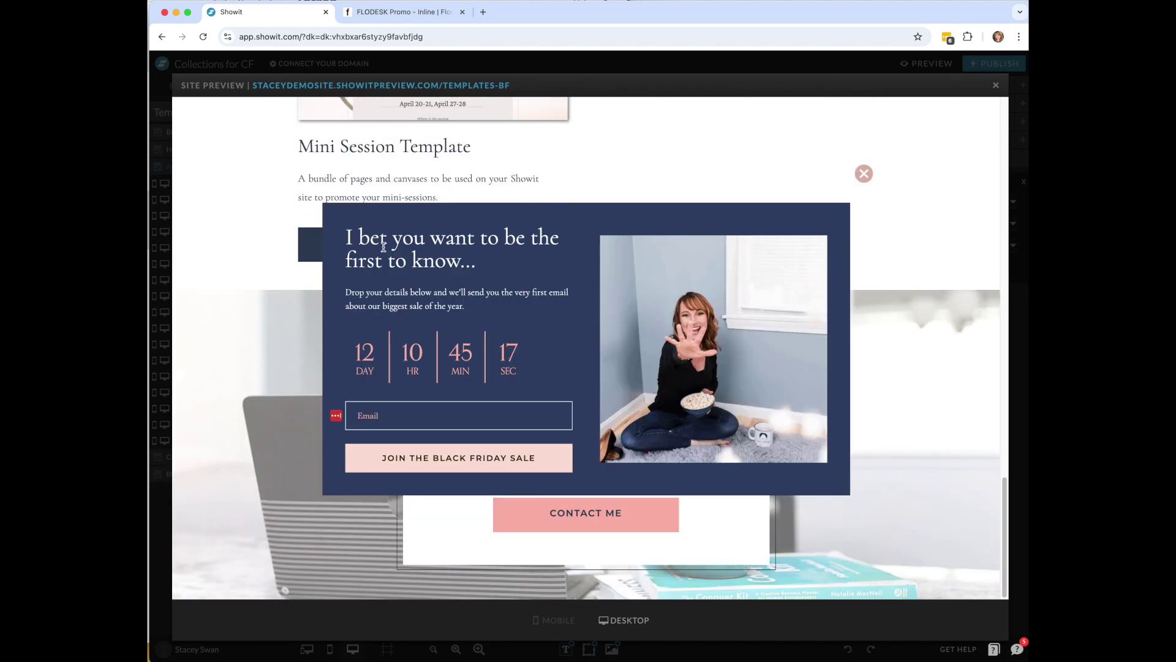
- Try the email field in the previewed popup, close the site preview and look over the Templates-BF page down to the BF Pop canvas
left_click(395, 407)
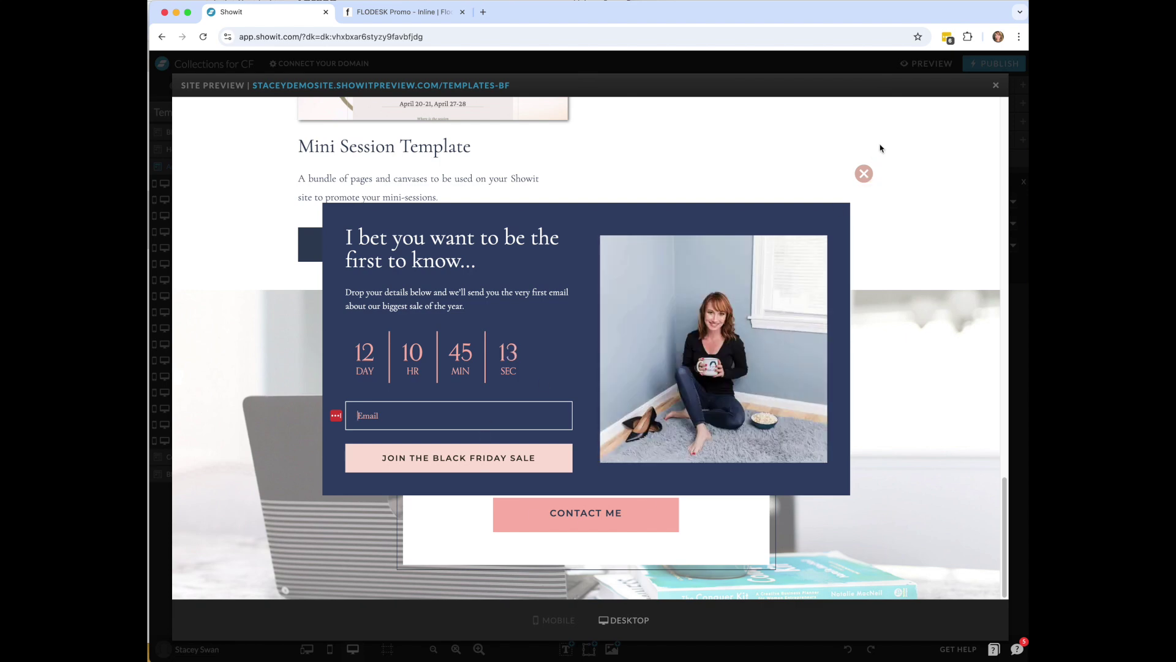
scroll(881, 274, "up", 10)
scroll(882, 274, "up", 5)
left_click(947, 302)
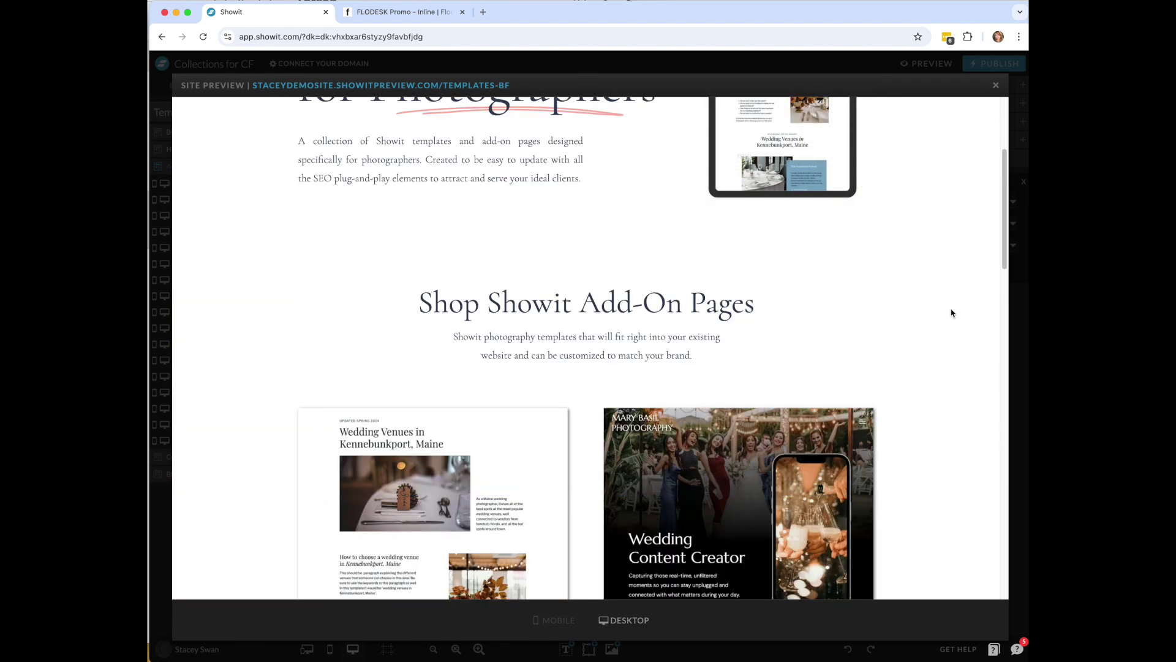
left_click(995, 85)
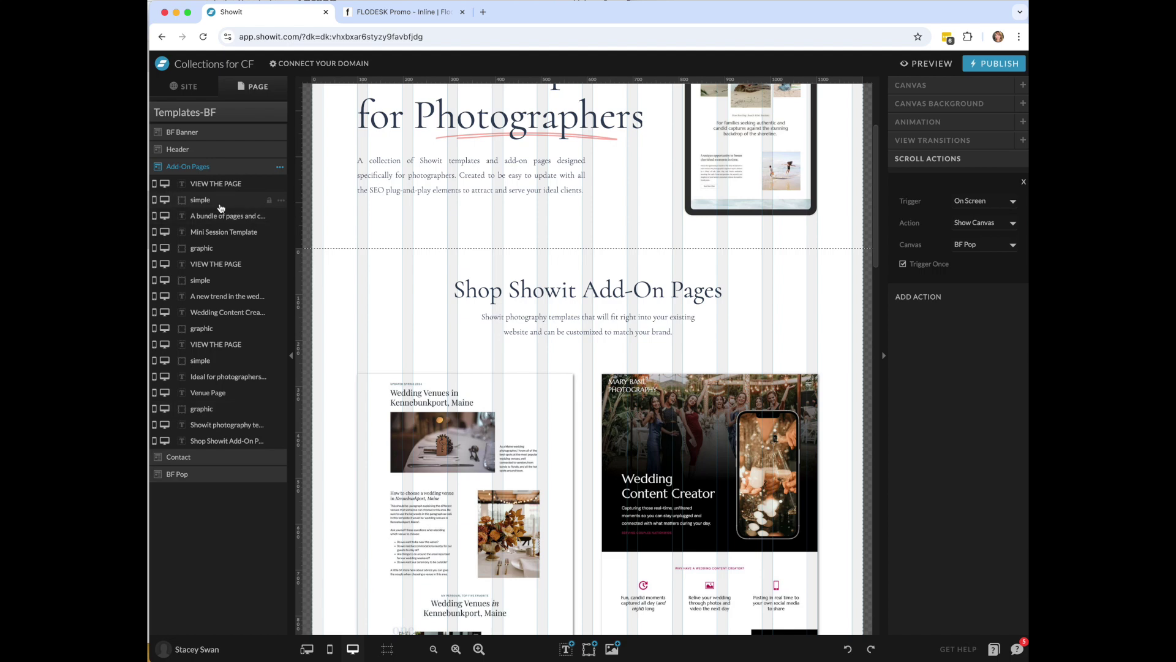
scroll(845, 556, "down", 15)
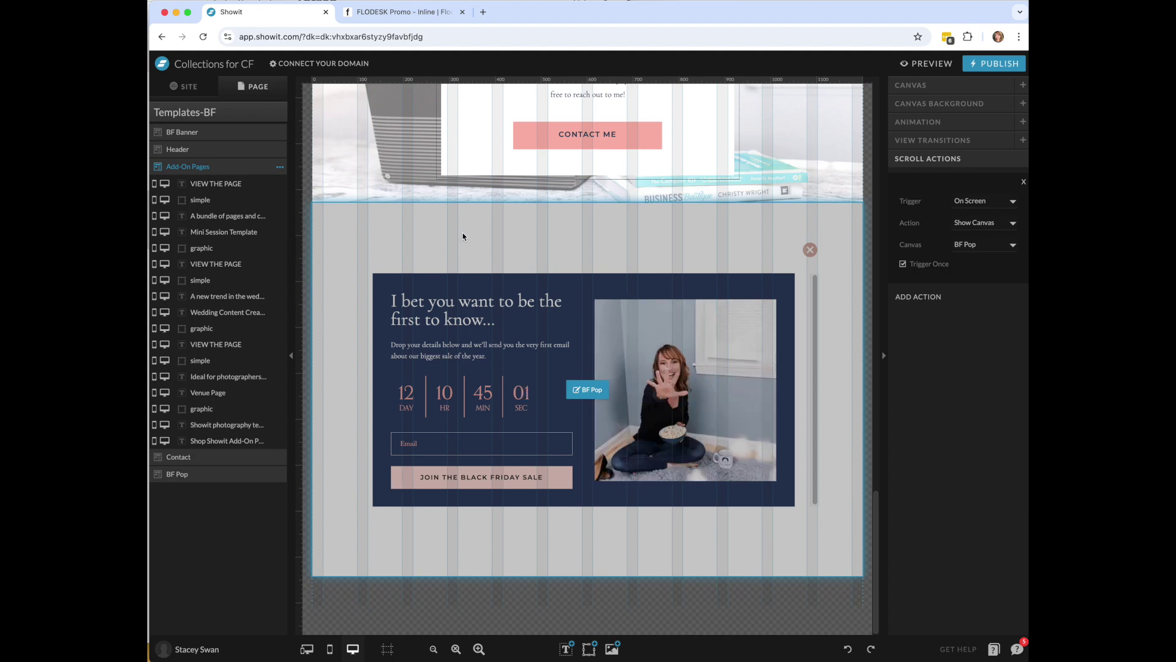
scroll(462, 236, "up", 15)
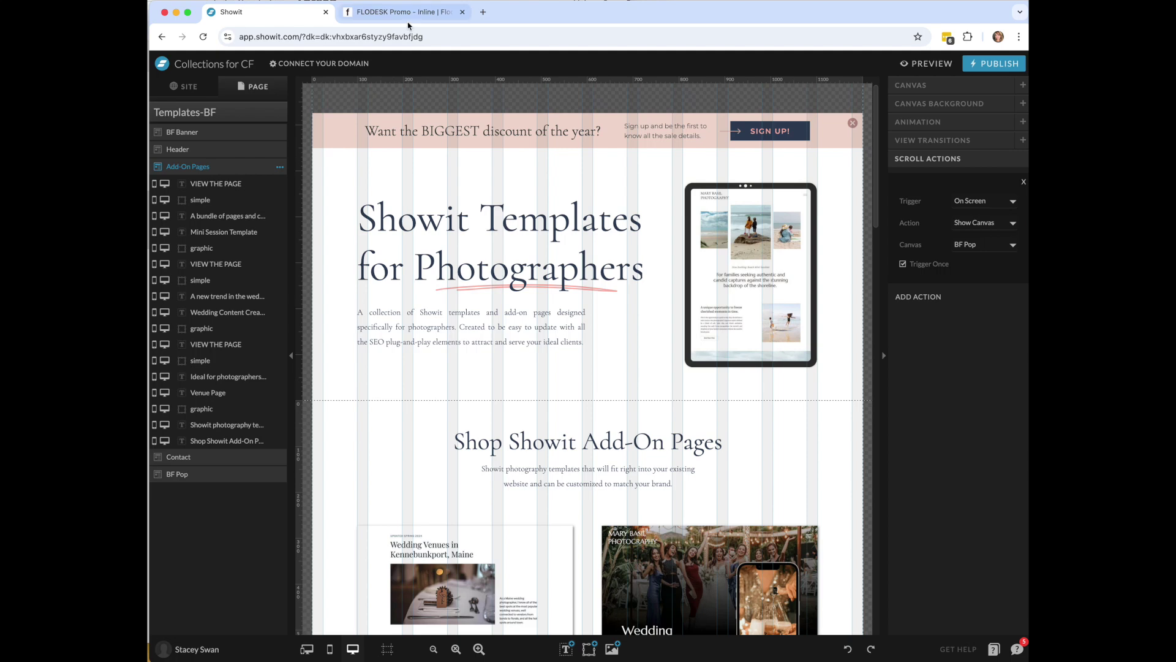
- Switch to Flodesk, leave the inline form and start a new form showing only the Countdown templates
left_click(403, 13)
left_click(870, 169)
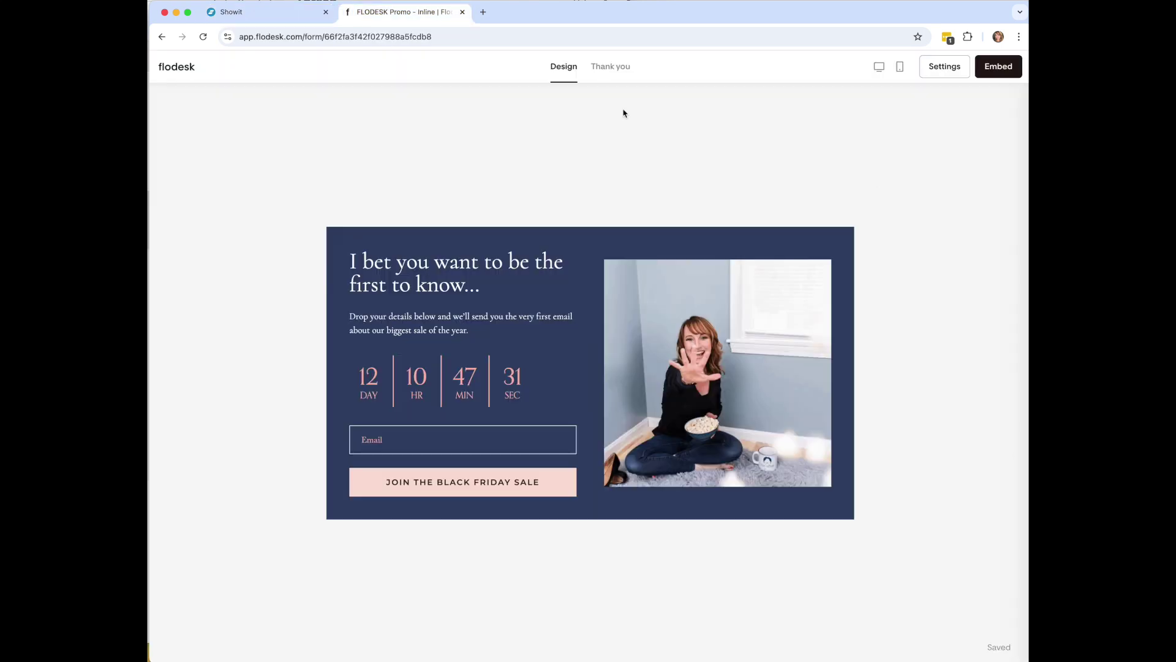
left_click(184, 69)
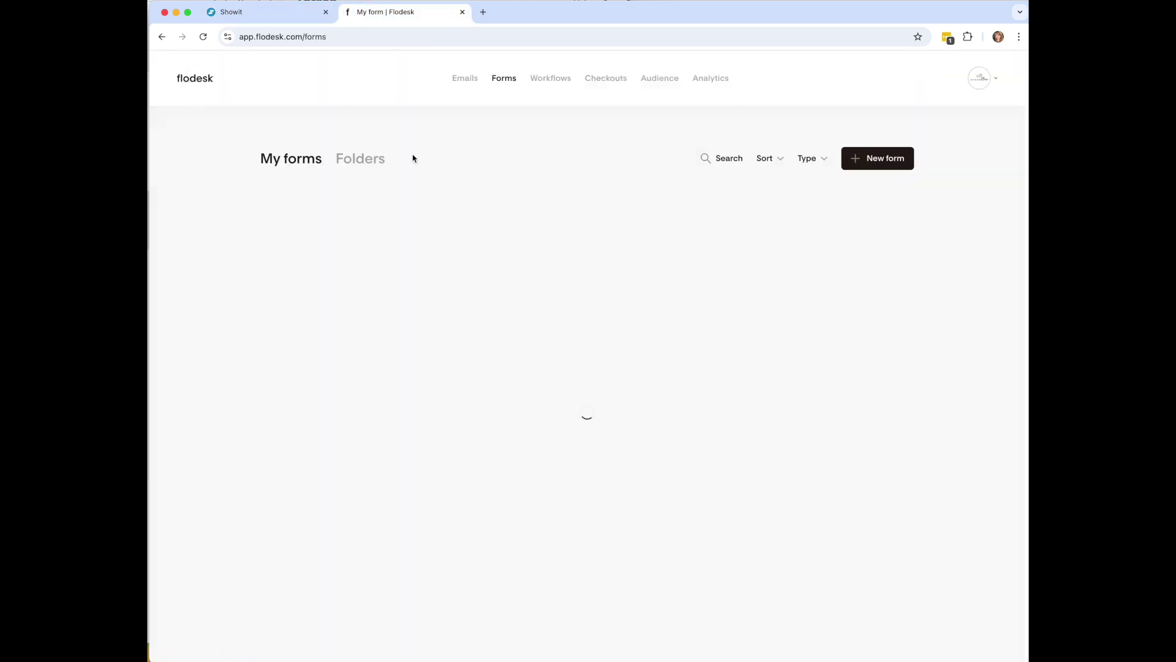
scroll(878, 175, "up", 3)
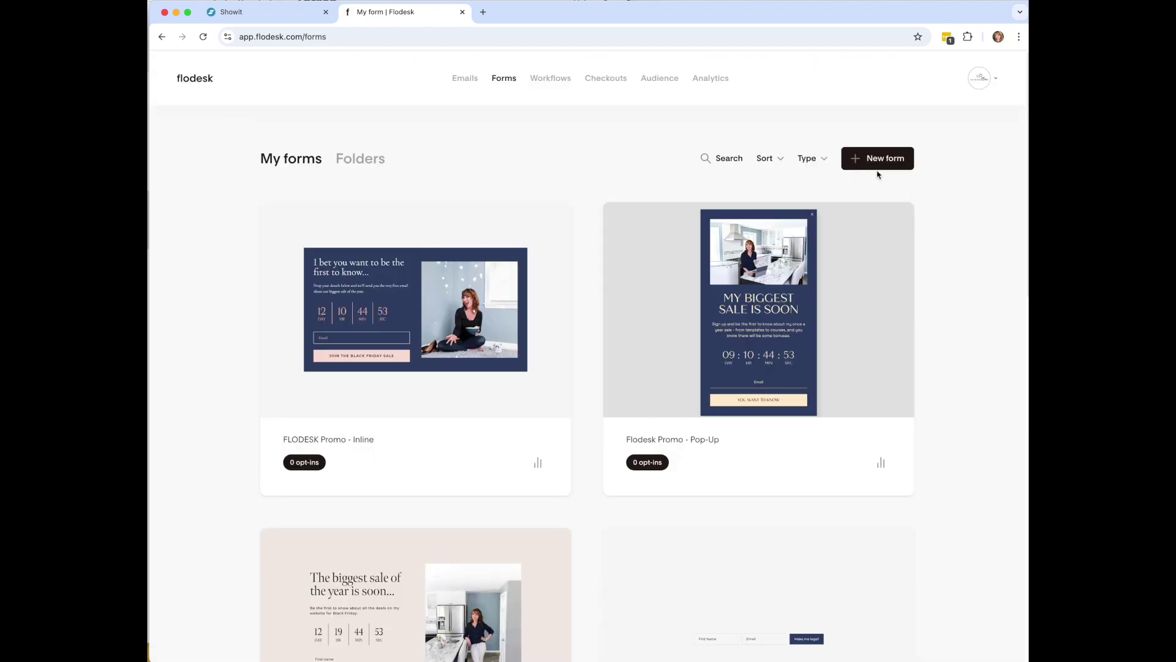
left_click(886, 161)
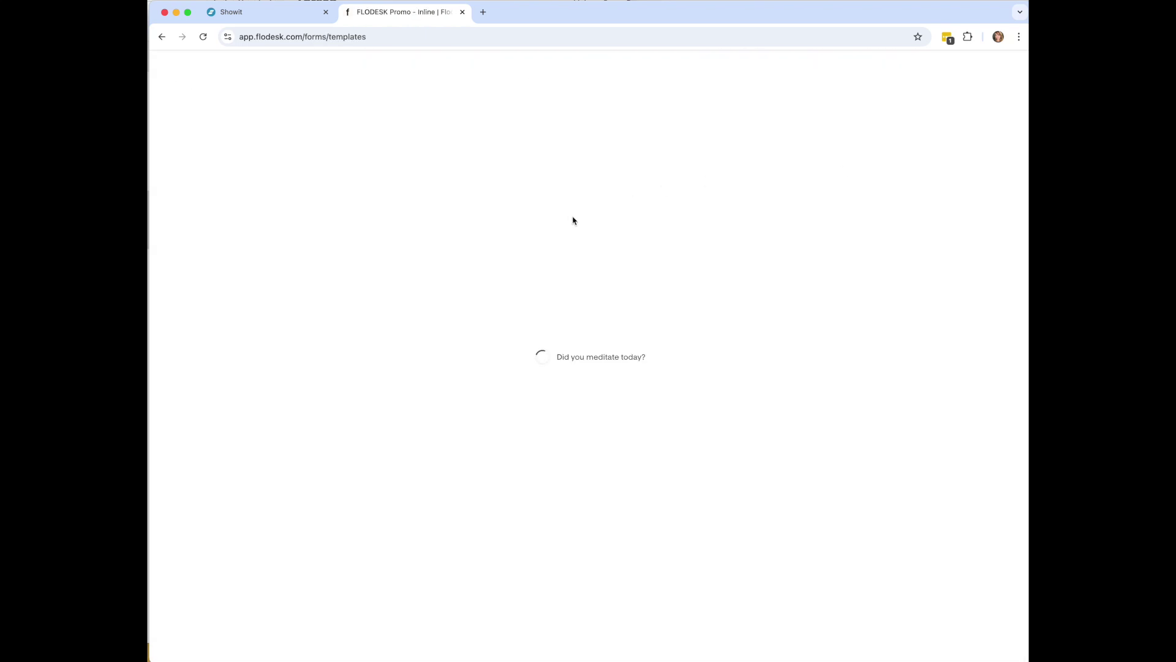
left_click(196, 283)
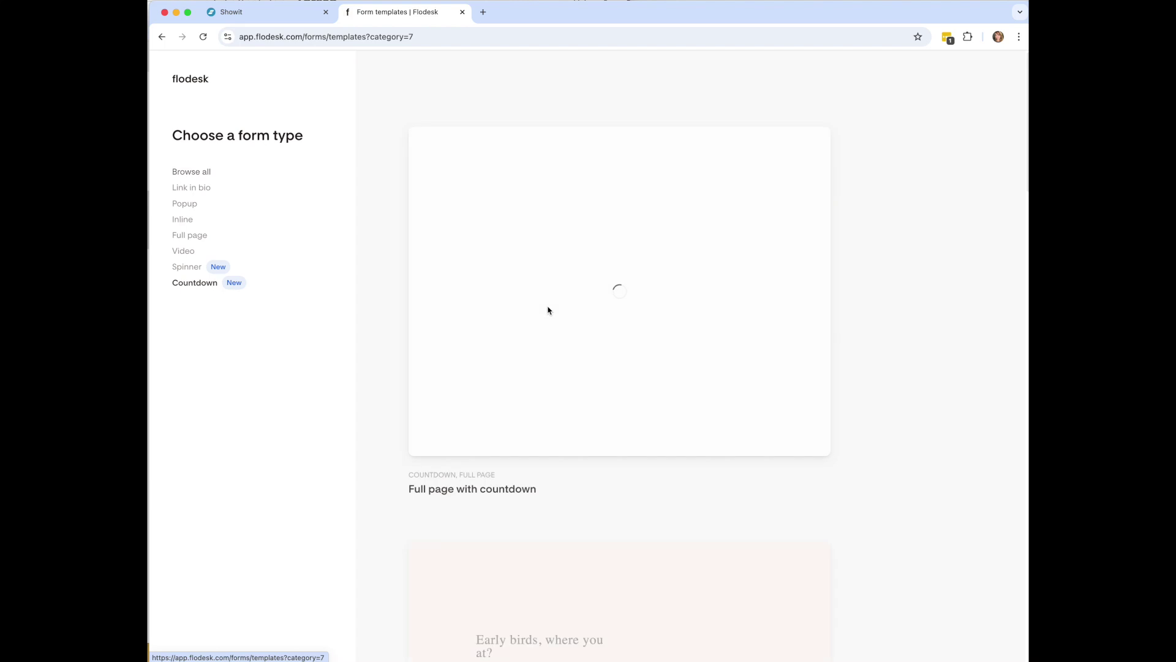
- Examine the full-page countdown form templates and their category labels, and return to the list of forms
left_click_drag(414, 475, 515, 475)
scroll(511, 478, "down", 5)
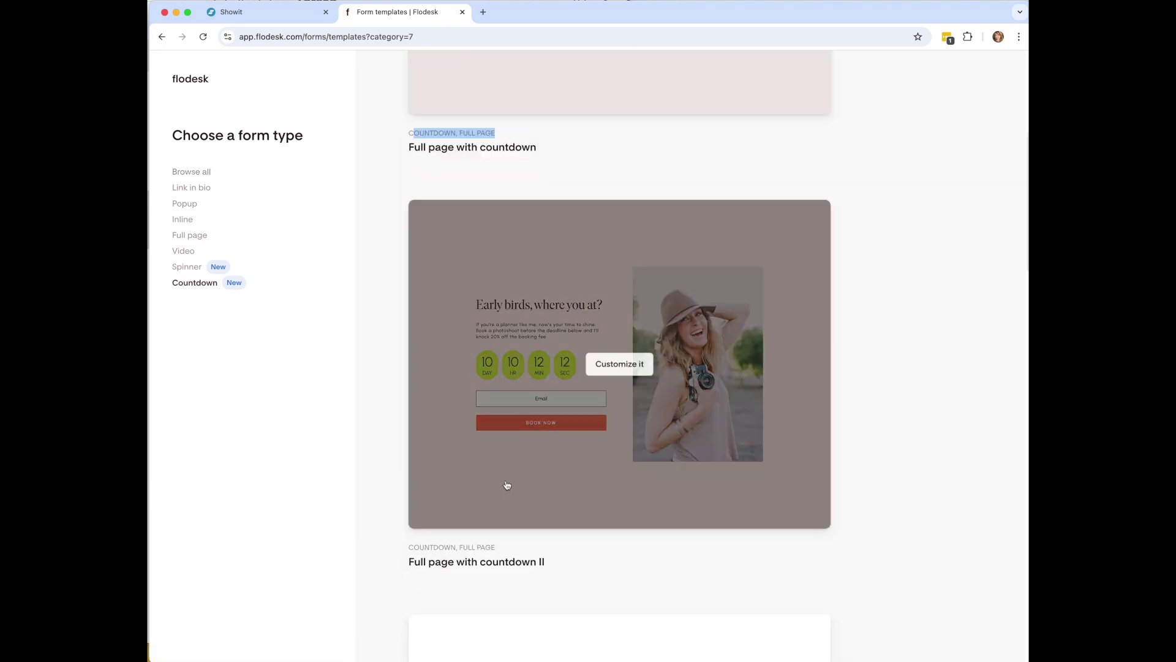
left_click_drag(424, 547, 532, 547)
scroll(527, 545, "down", 4)
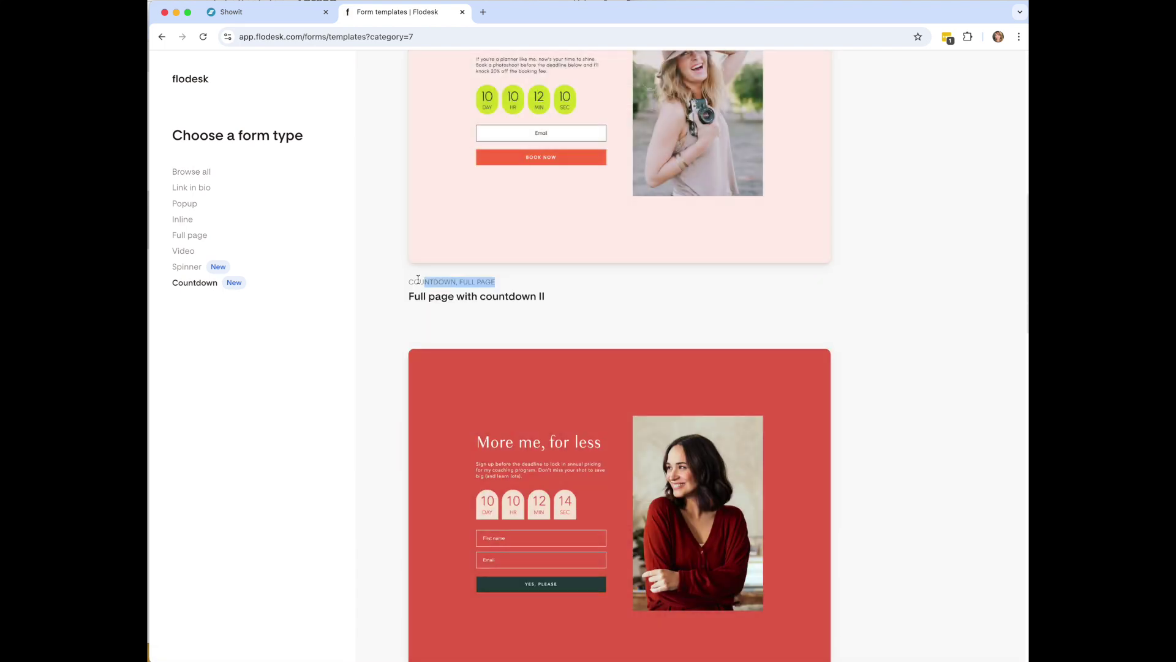
mouse_move(402, 289)
left_mouse_down()
mouse_move(512, 281)
mouse_move(402, 288)
left_mouse_up()
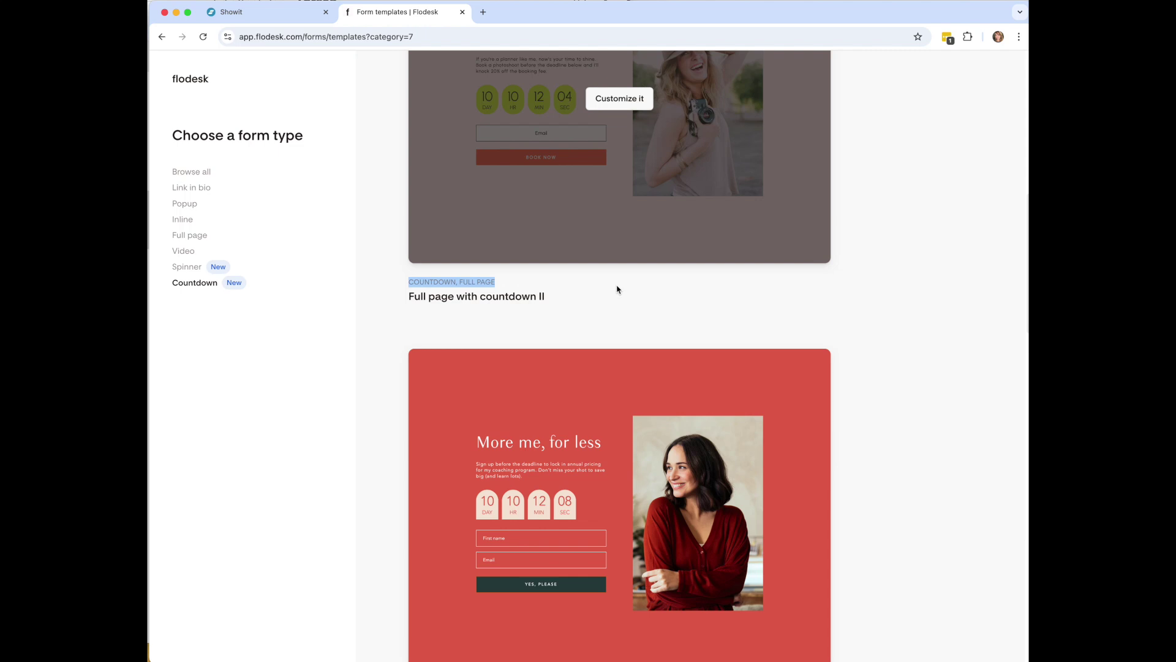
scroll(919, 527, "down", 15)
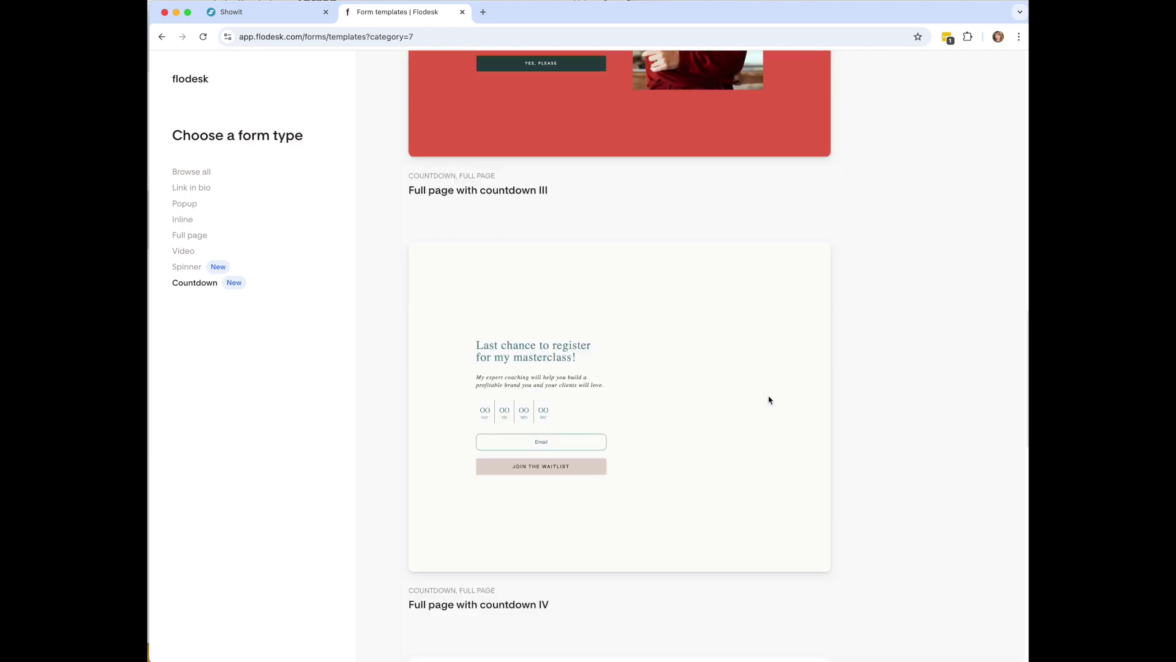
scroll(670, 494, "up", 20)
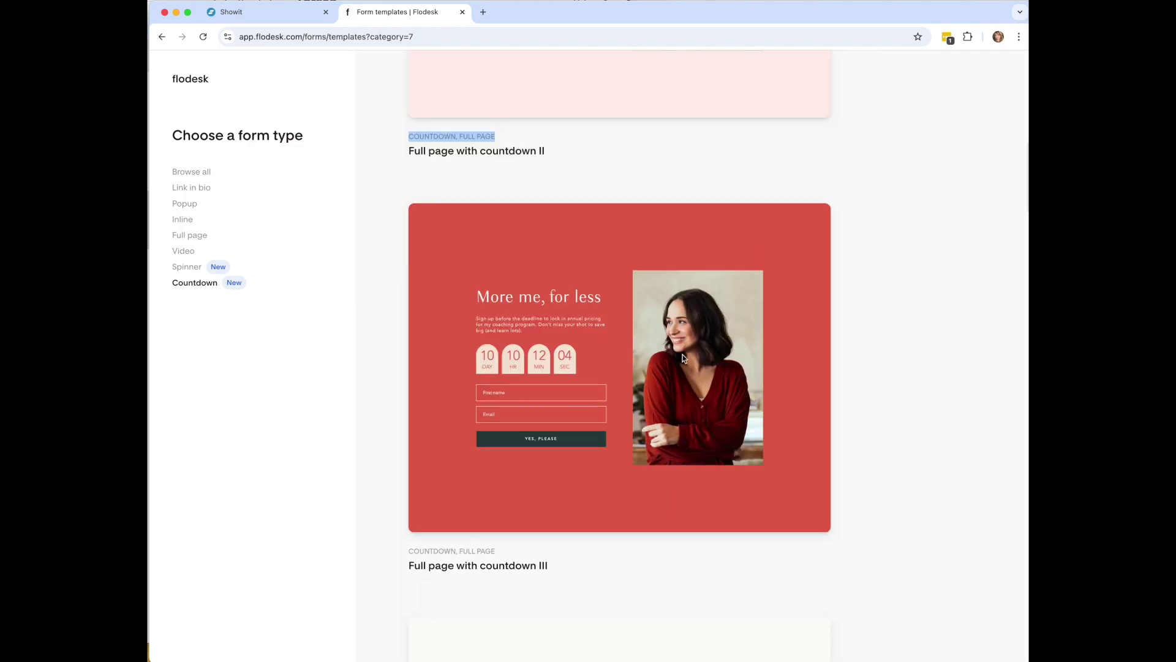
left_click(194, 80)
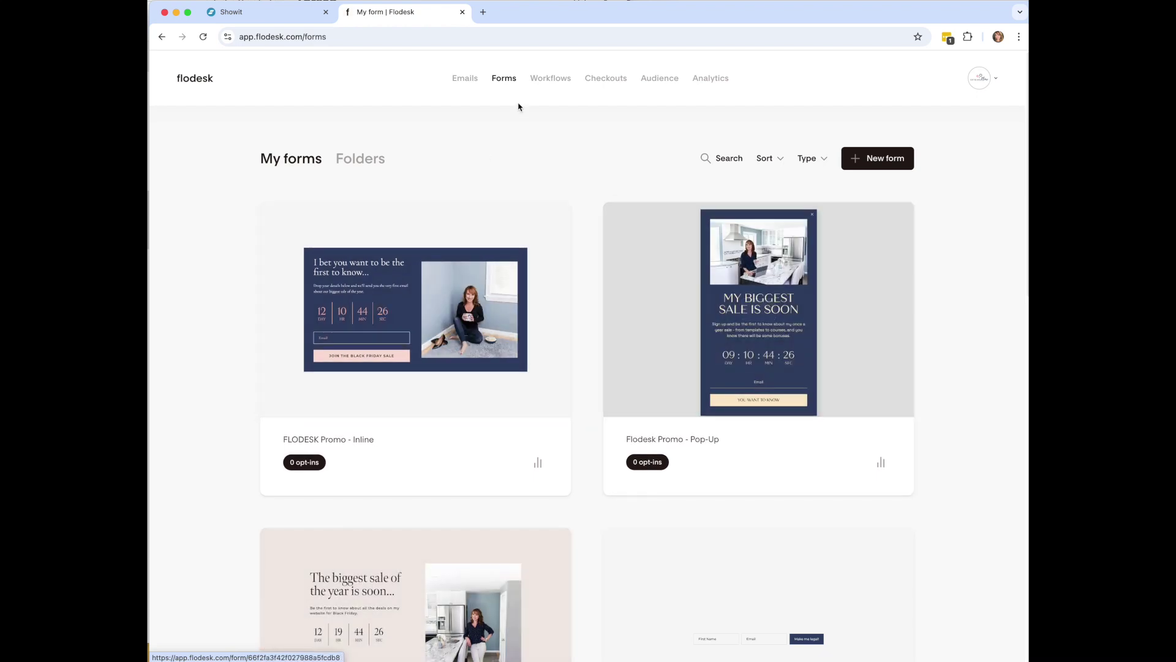
- Open the Black Friday workflow, review its trigger, quiz email and segment condition, and return to the list of forms
left_click(563, 79)
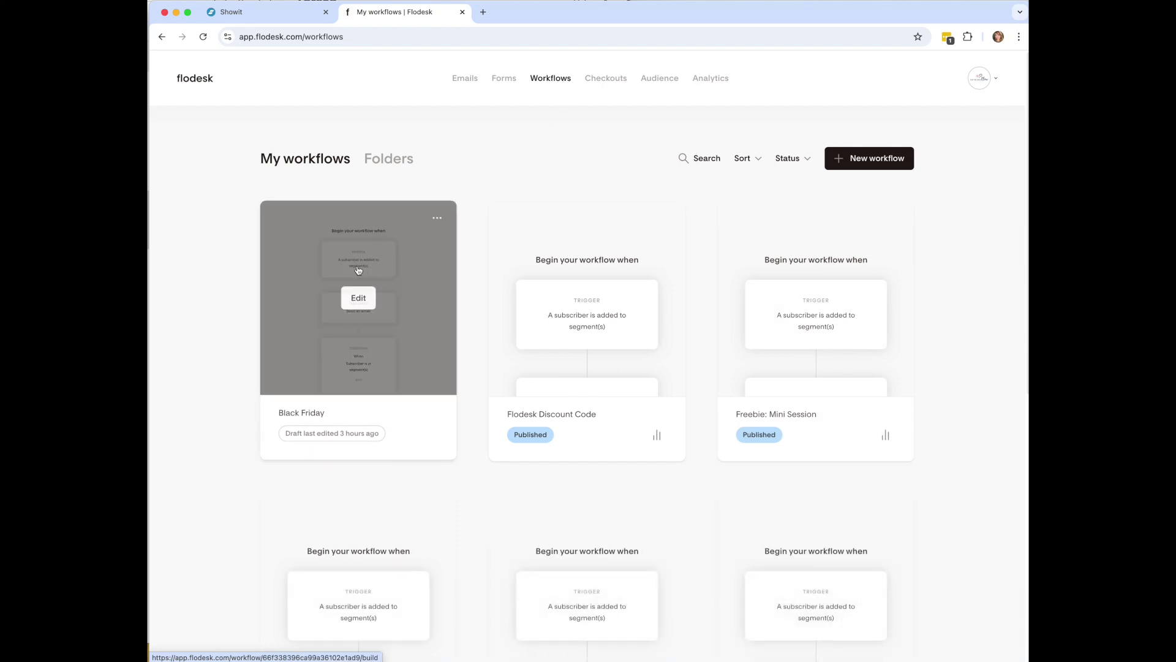
left_click(378, 251)
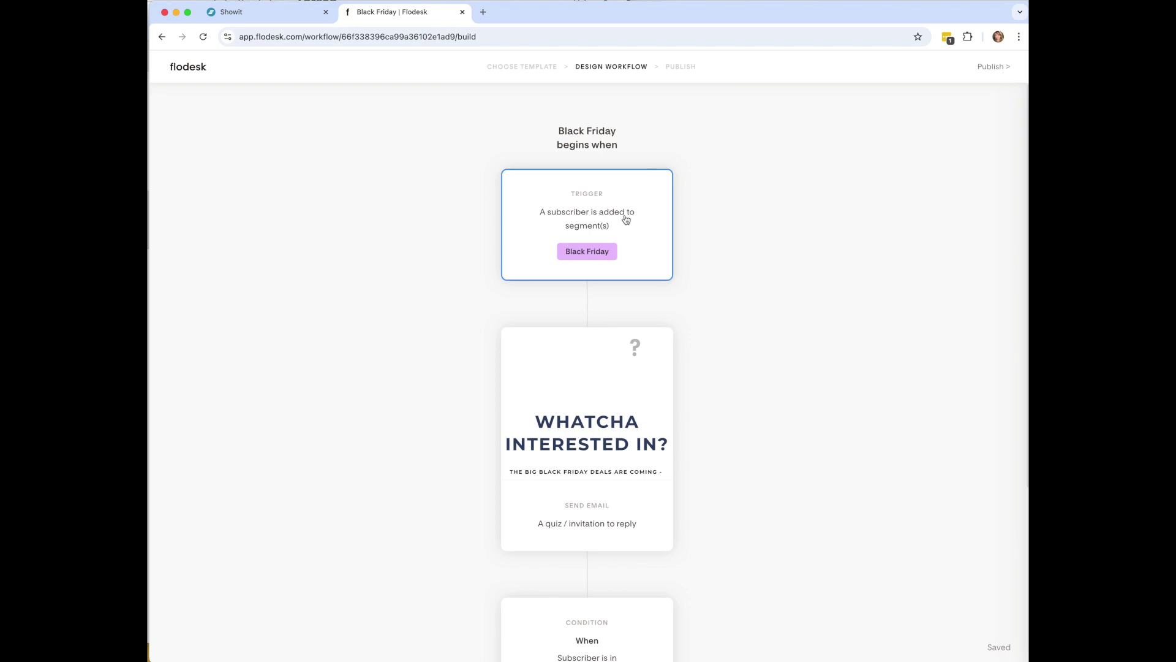
scroll(657, 231, "down", 3)
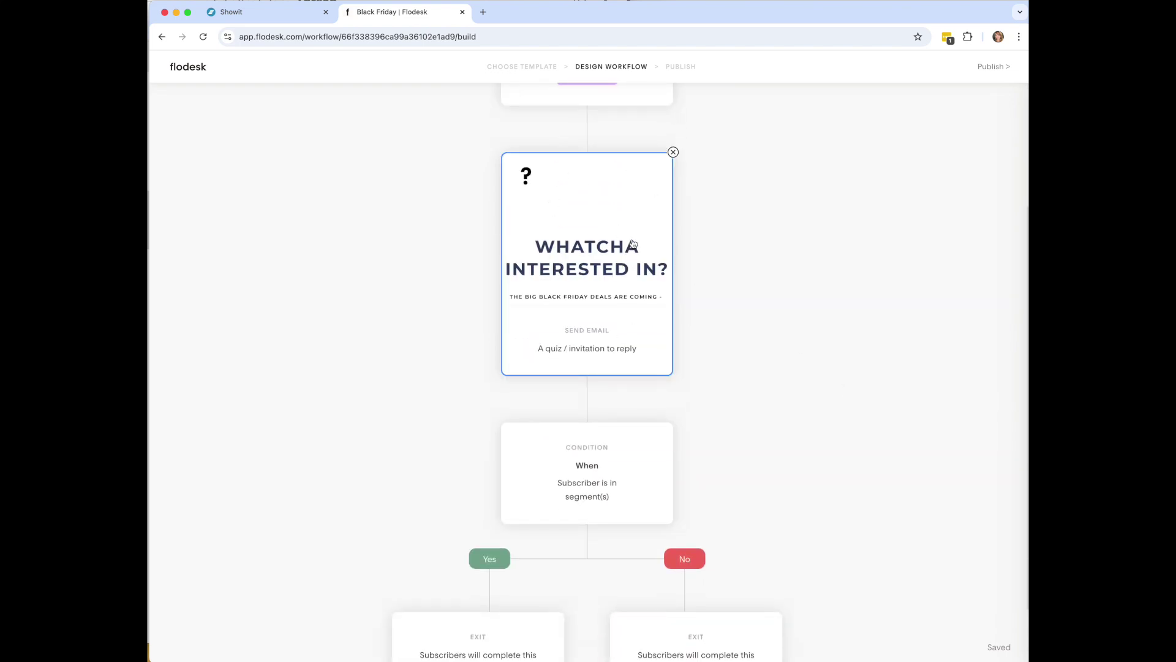
scroll(633, 244, "up", 3)
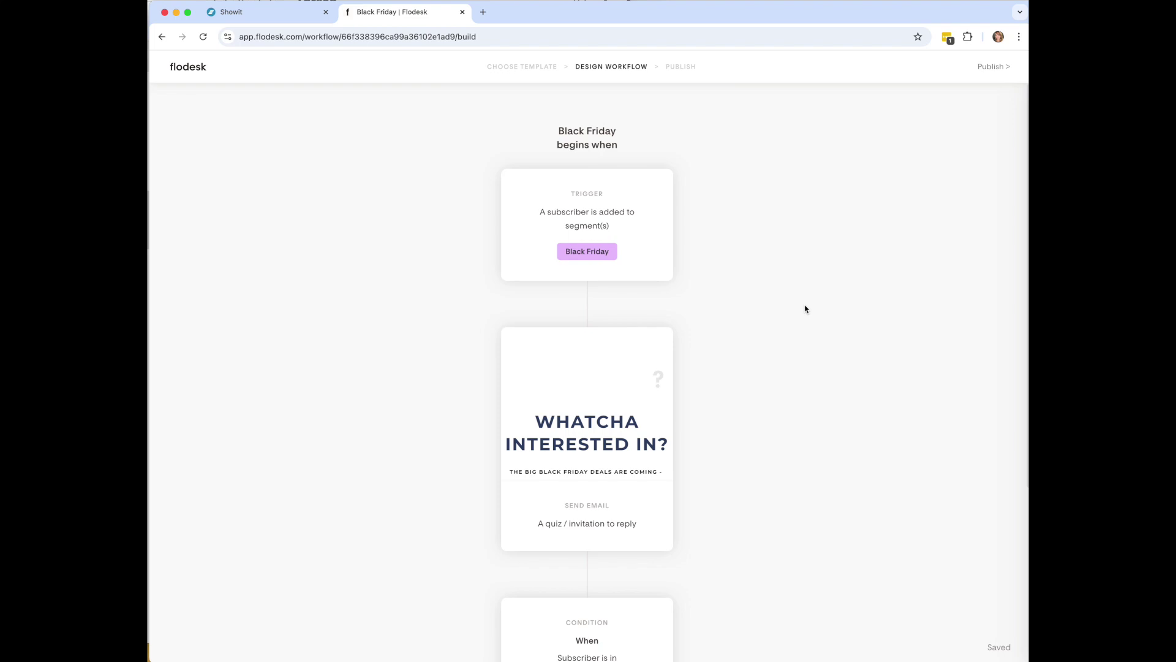
left_click(205, 74)
left_click(505, 78)
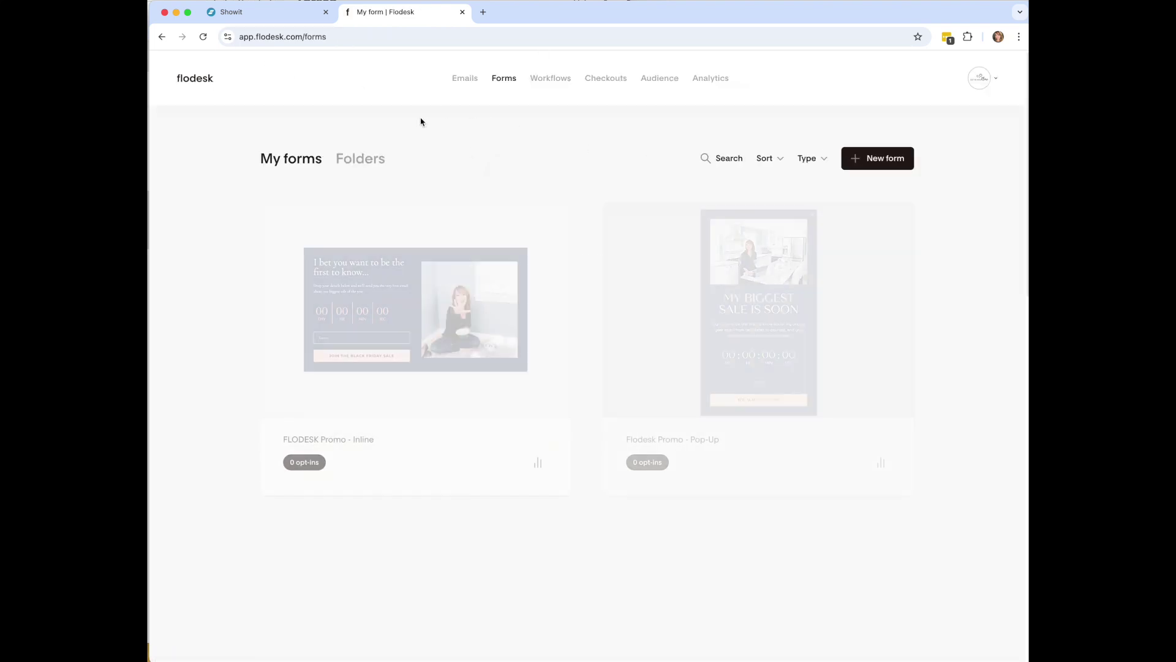